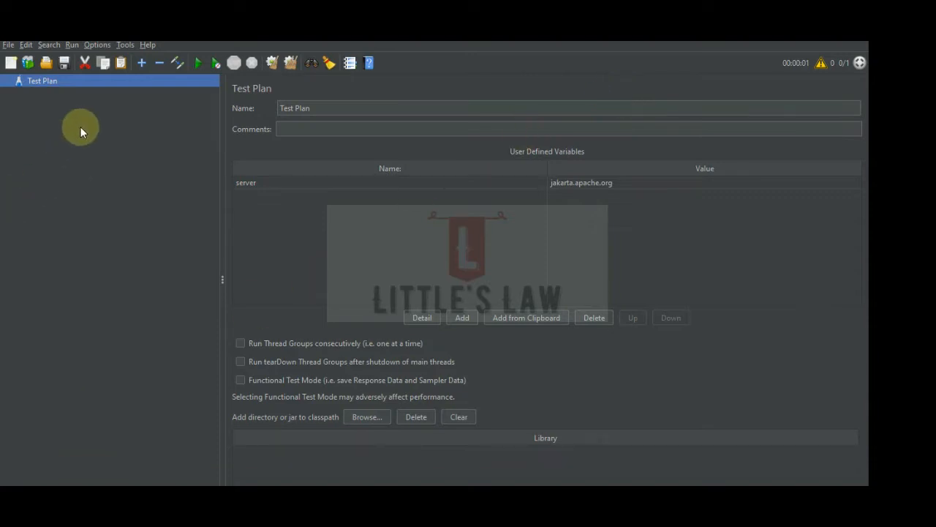
Add a Thread Group to the Test Plan.
{"action": "right_click", "coordinate": [45, 81]}
{"action": "mouse_move", "coordinate": [85, 87]}
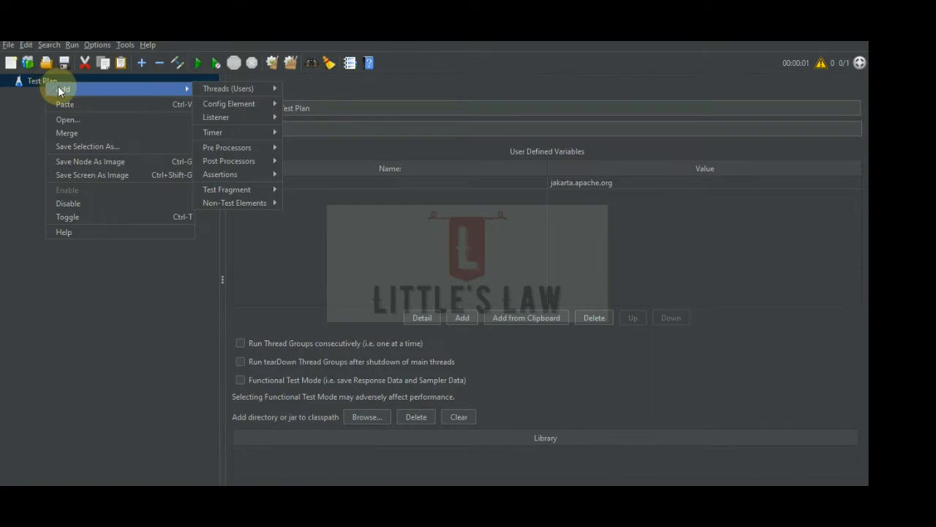
{"action": "mouse_move", "coordinate": [241, 89]}
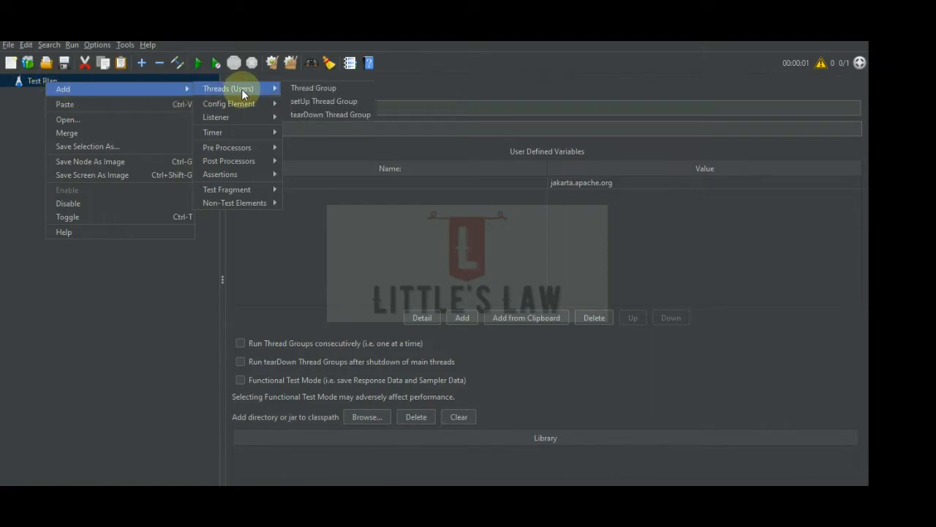
{"action": "left_click", "coordinate": [305, 88]}
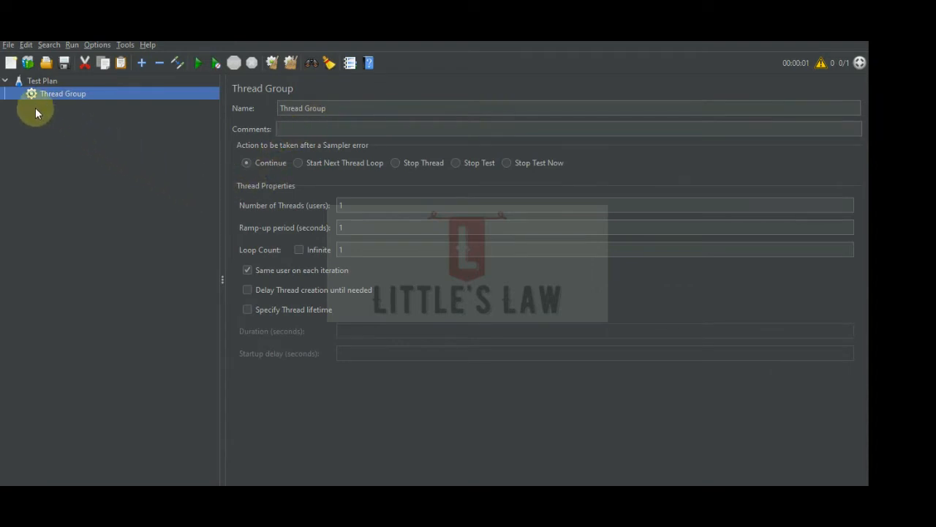
Add a Throughput Controller inside the Thread Group.
{"action": "right_click", "coordinate": [52, 93]}
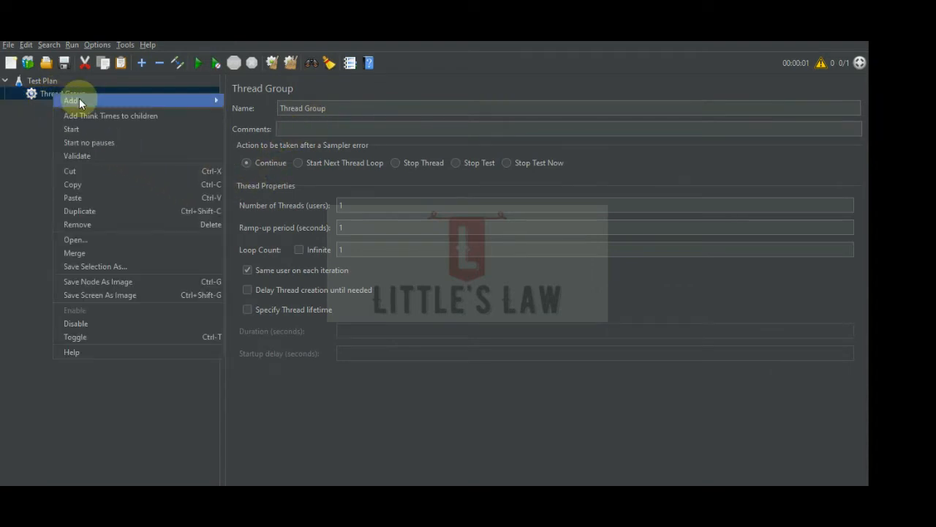
{"action": "mouse_move", "coordinate": [77, 98]}
{"action": "mouse_move", "coordinate": [268, 111]}
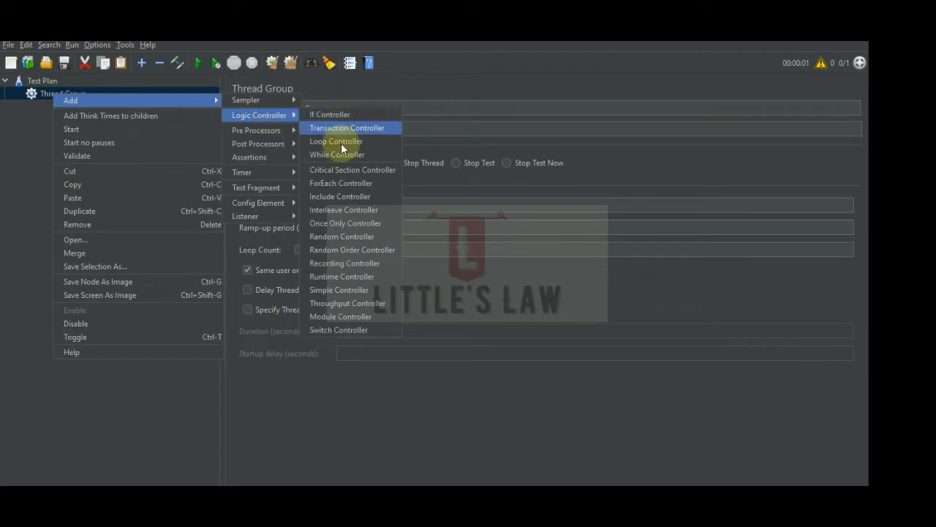
{"action": "left_click", "coordinate": [357, 304]}
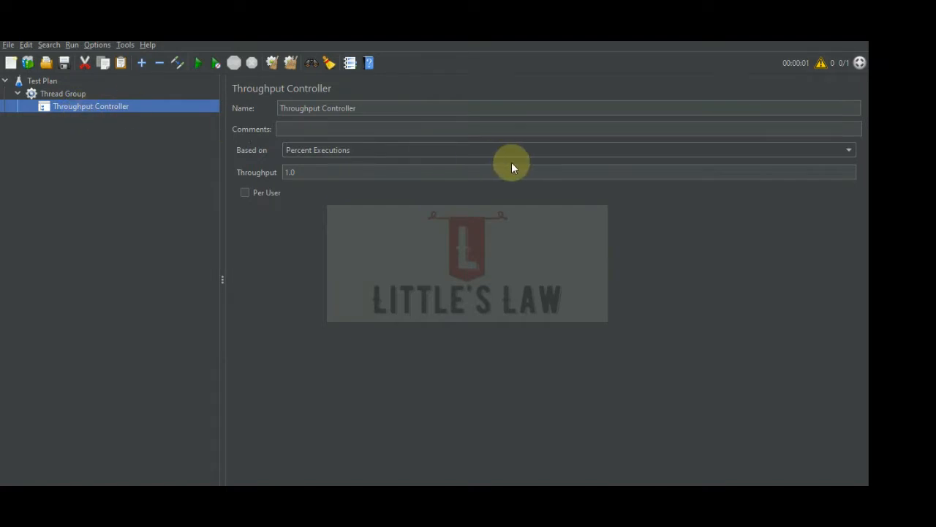
Compare the two execution modes of the Throughput Controller and base it on Total Executions.
{"action": "left_click", "coordinate": [398, 150]}
{"action": "left_click", "coordinate": [343, 150]}
{"action": "left_click", "coordinate": [344, 149]}
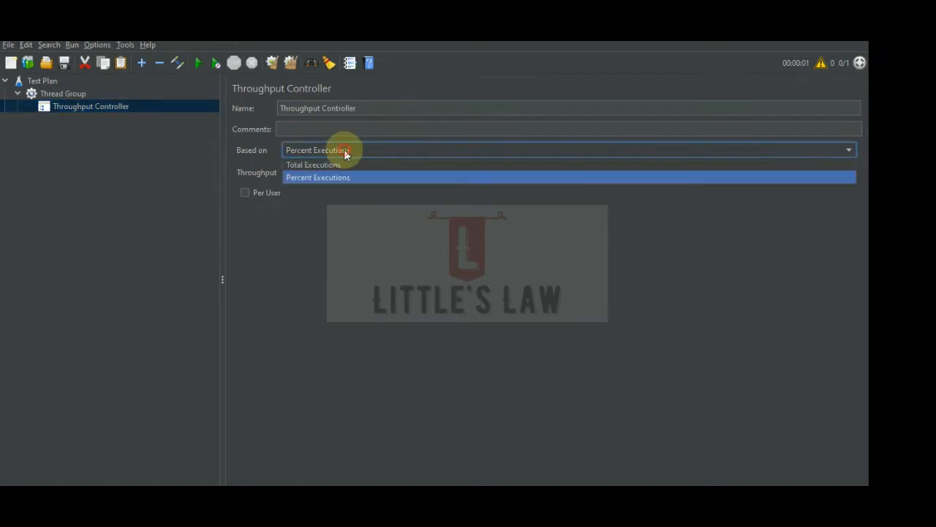
{"action": "left_click", "coordinate": [332, 168]}
{"action": "left_click", "coordinate": [330, 151]}
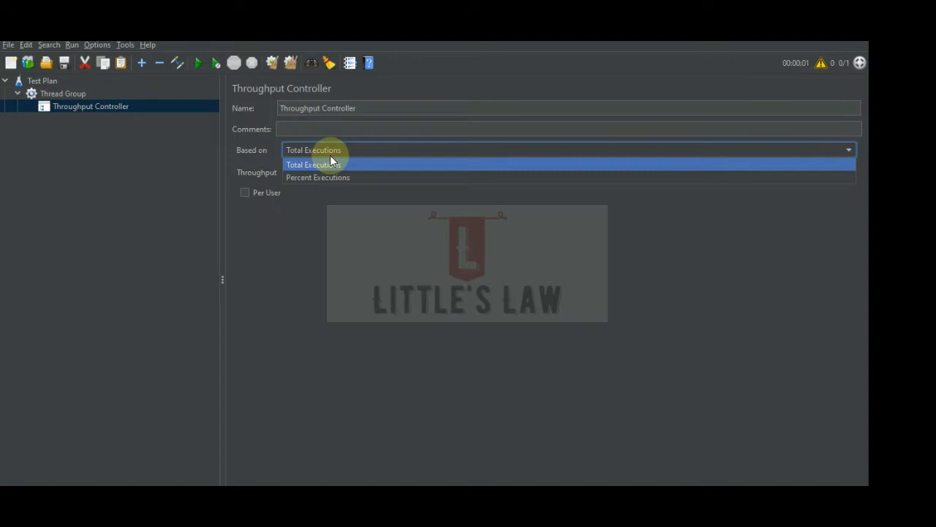
{"action": "left_click", "coordinate": [329, 178]}
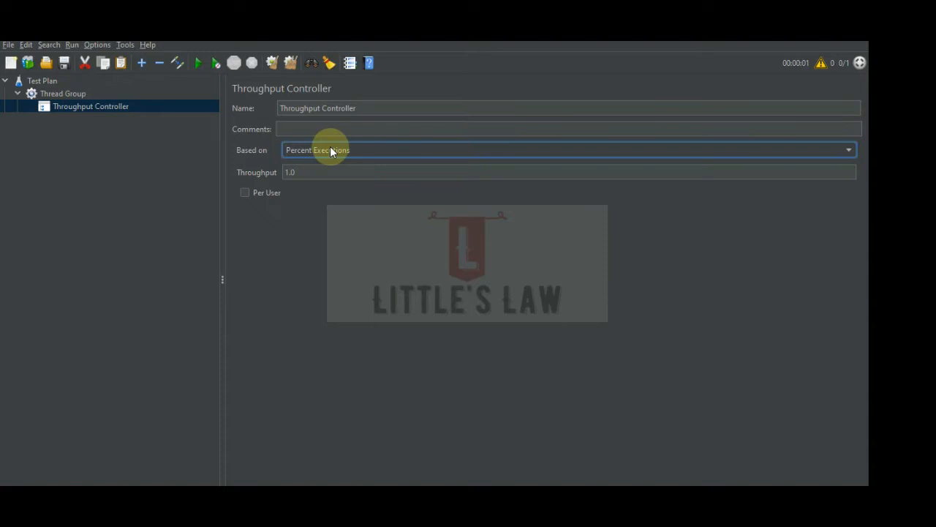
{"action": "left_click", "coordinate": [331, 151]}
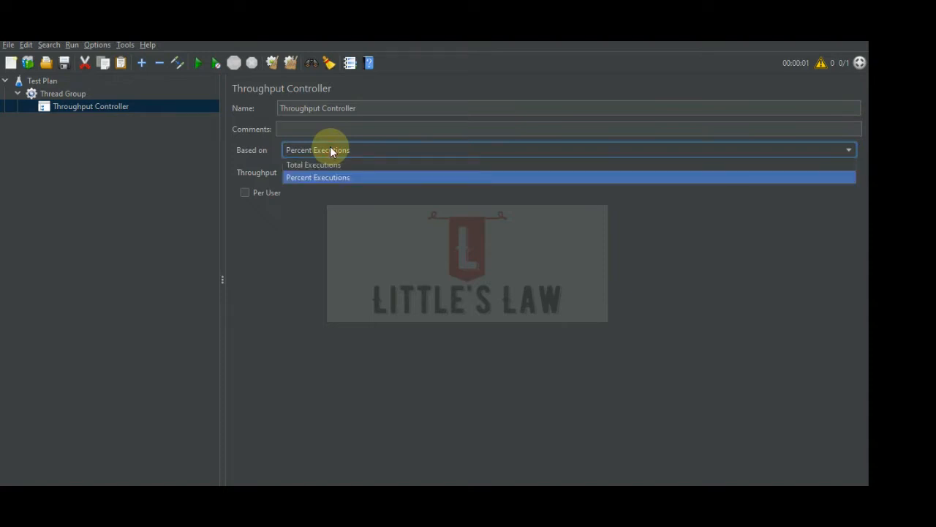
{"action": "left_click", "coordinate": [326, 165]}
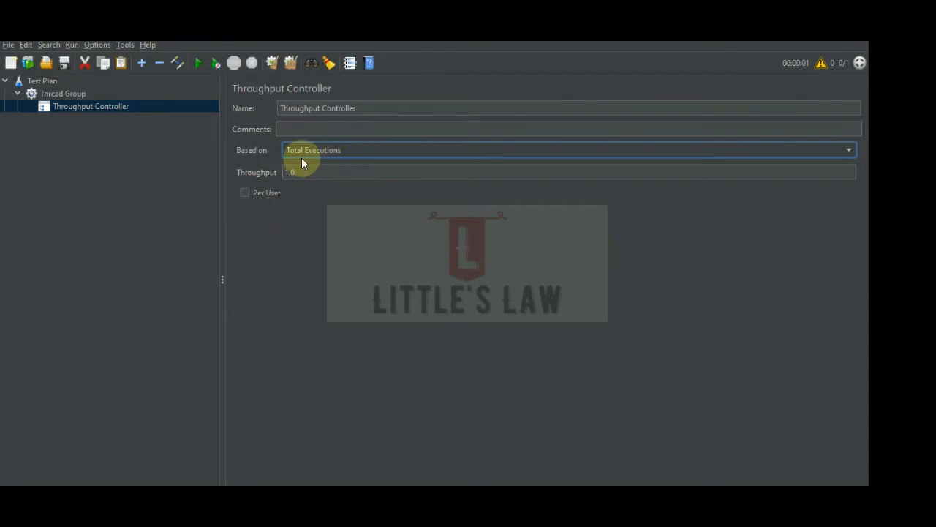
Add an HTTP Request sampler inside the Throughput Controller.
{"action": "right_click", "coordinate": [70, 106]}
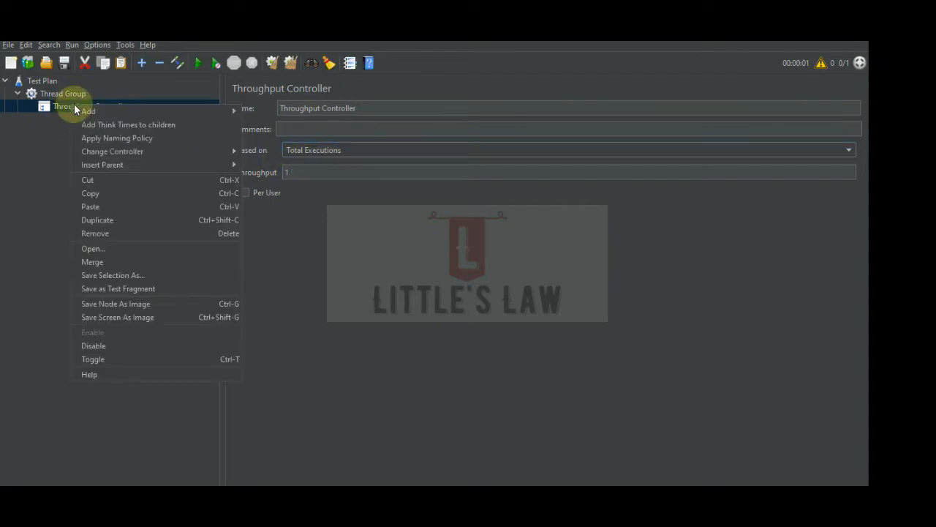
{"action": "mouse_move", "coordinate": [217, 109]}
{"action": "mouse_move", "coordinate": [274, 111]}
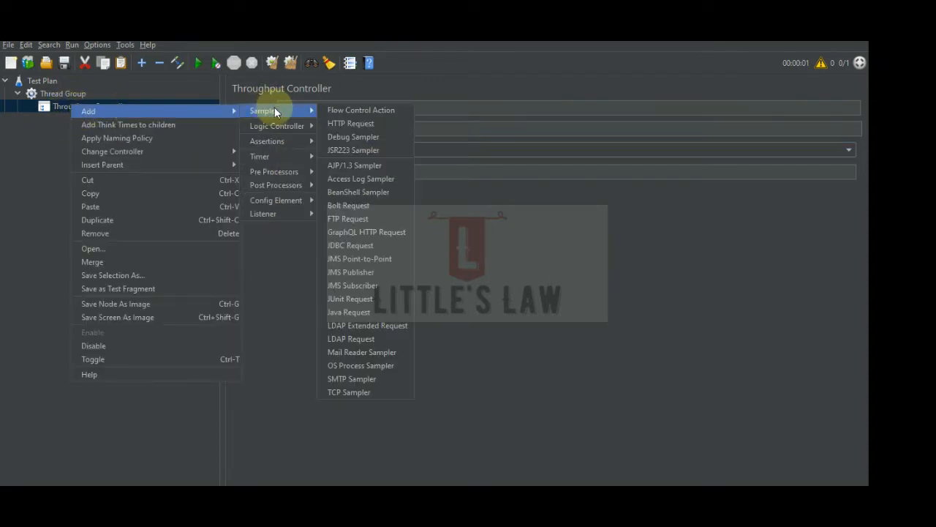
{"action": "left_click", "coordinate": [341, 123]}
Add a View Results Tree listener inside the Throughput Controller.
{"action": "left_click", "coordinate": [81, 107]}
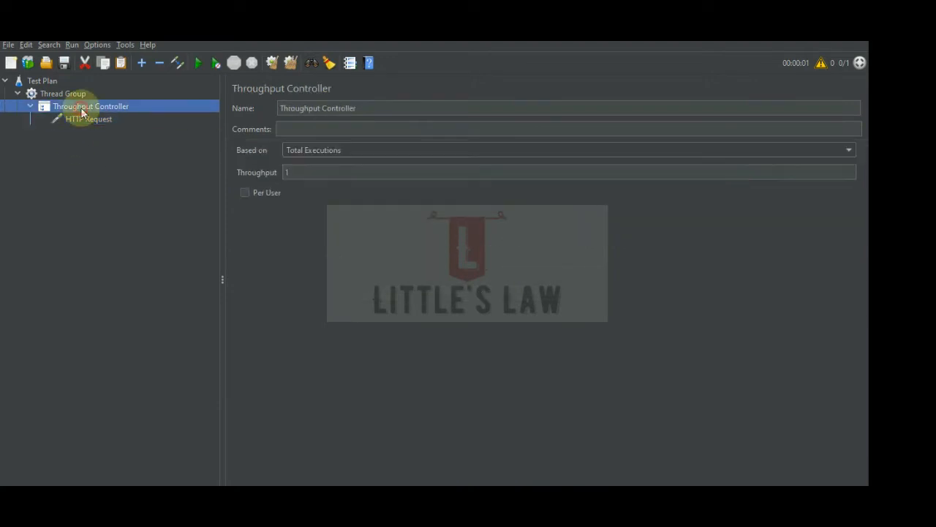
{"action": "right_click", "coordinate": [82, 106]}
{"action": "mouse_move", "coordinate": [109, 116]}
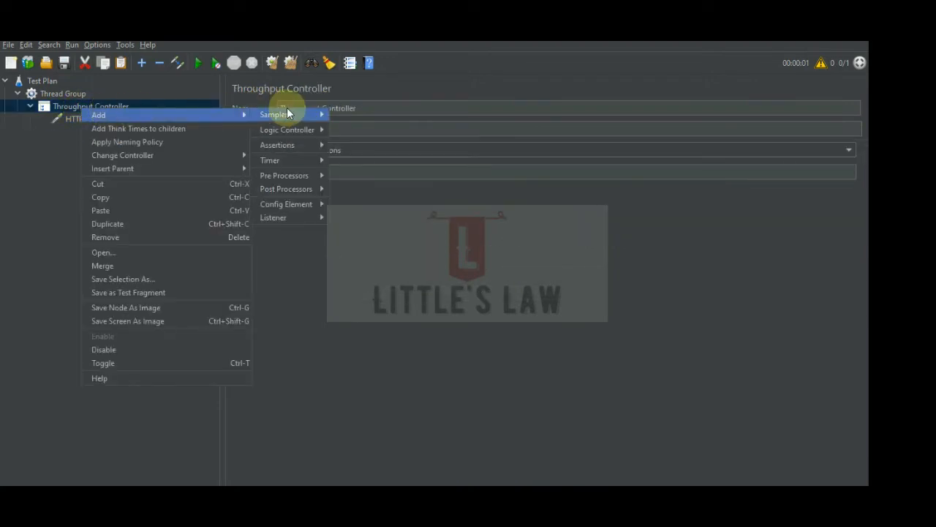
{"action": "mouse_move", "coordinate": [278, 218]}
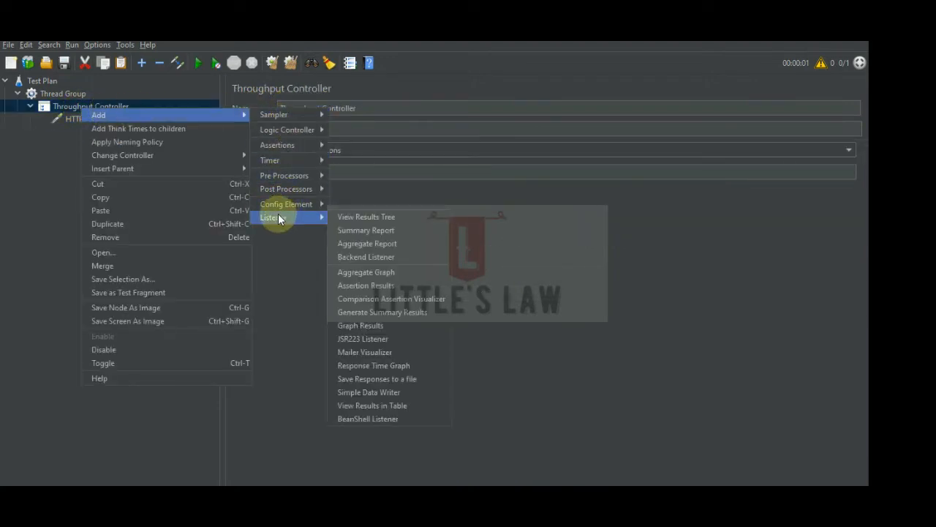
{"action": "left_click", "coordinate": [360, 218]}
Remove the View Results Tree listener from the Throughput Controller.
{"action": "left_click_drag", "start_coordinate": [80, 130], "coordinate": [69, 145]}
{"action": "right_click", "coordinate": [77, 134]}
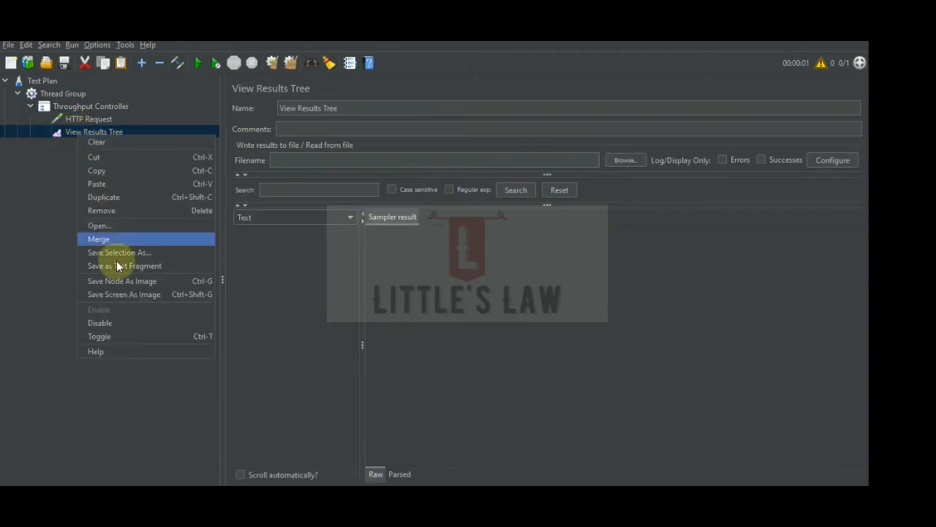
{"action": "left_click", "coordinate": [107, 212]}
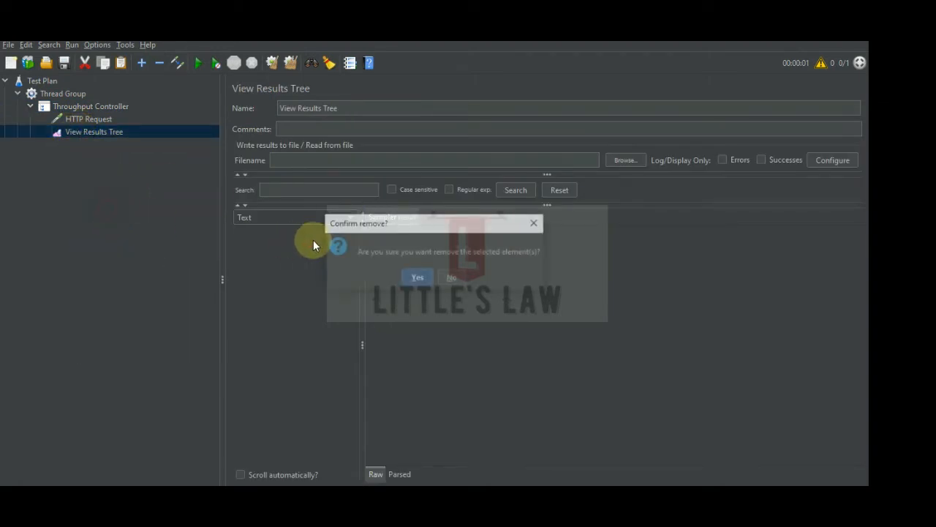
{"action": "left_click", "coordinate": [413, 276]}
Add a View Results Tree listener directly under the Thread Group.
{"action": "right_click", "coordinate": [65, 93]}
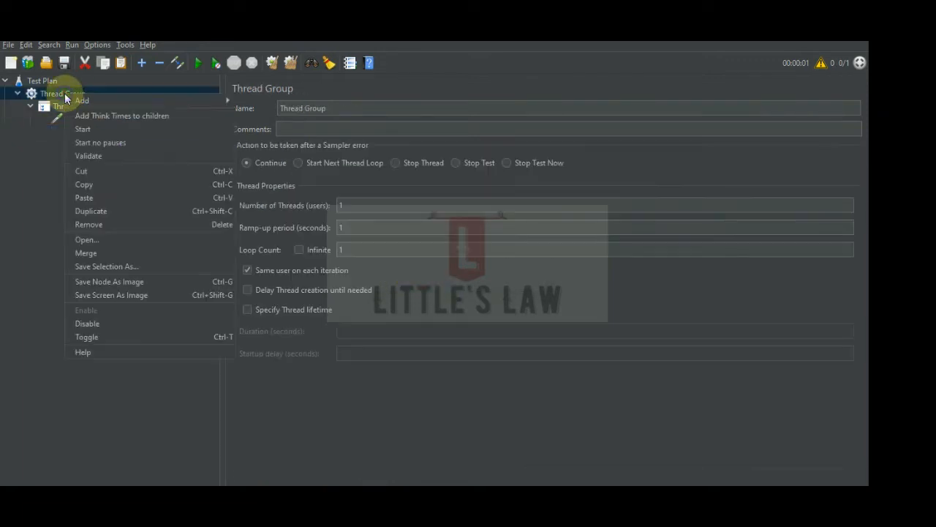
{"action": "mouse_move", "coordinate": [228, 103]}
{"action": "mouse_move", "coordinate": [292, 111]}
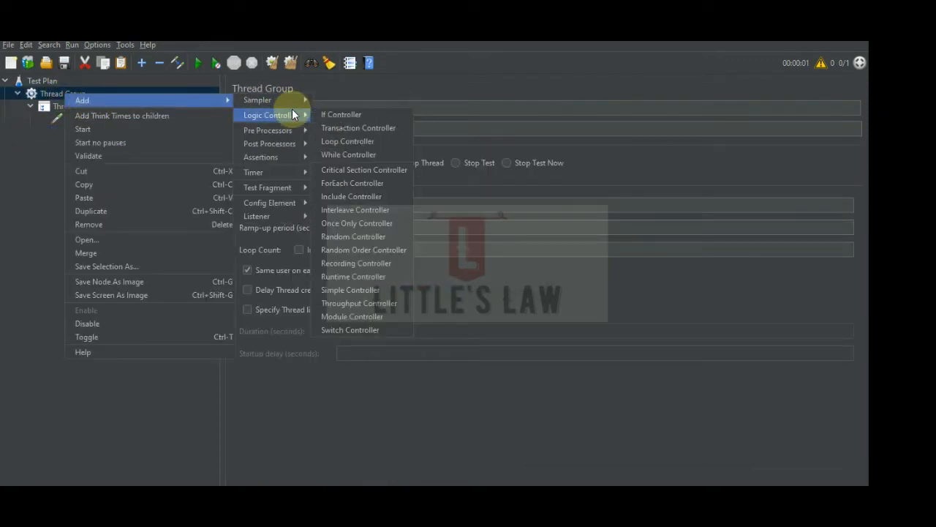
{"action": "mouse_move", "coordinate": [283, 216]}
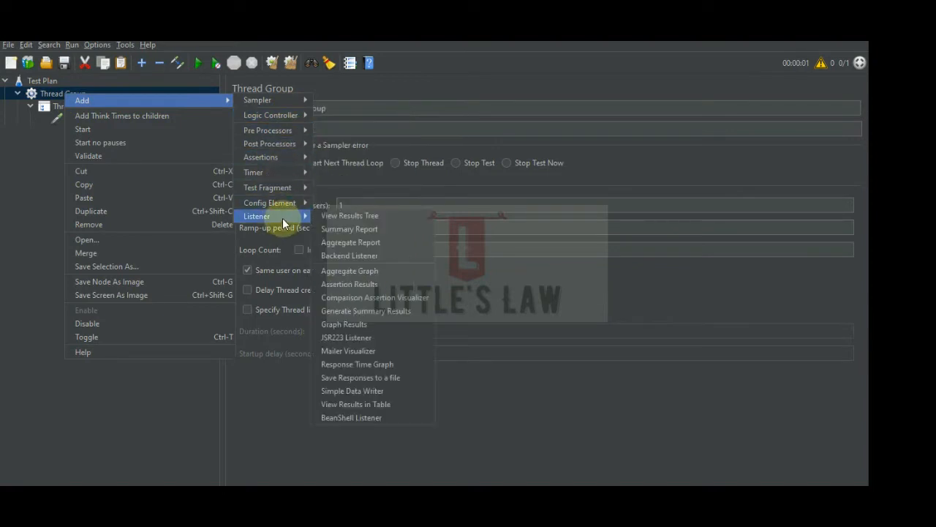
{"action": "left_click", "coordinate": [342, 216]}
Add a Summary Report listener directly under the Thread Group.
{"action": "right_click", "coordinate": [61, 93]}
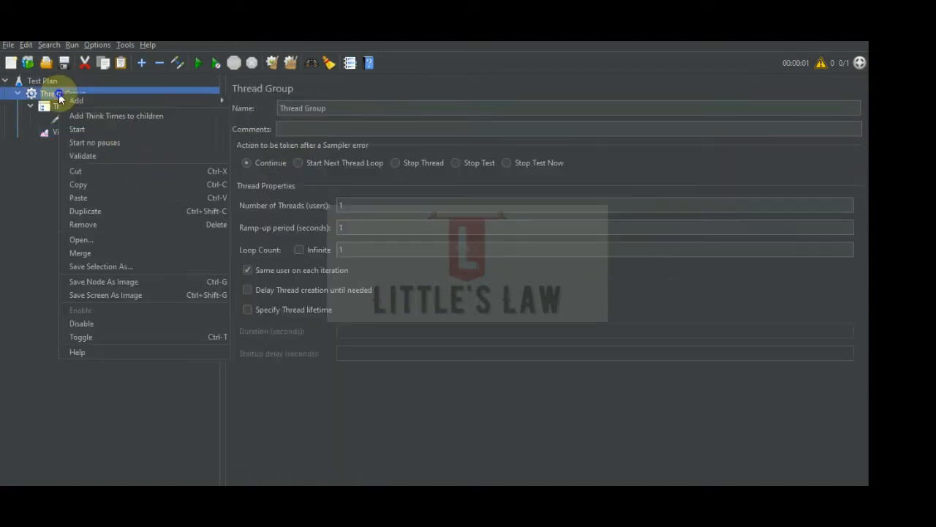
{"action": "mouse_move", "coordinate": [81, 100]}
{"action": "mouse_move", "coordinate": [268, 214]}
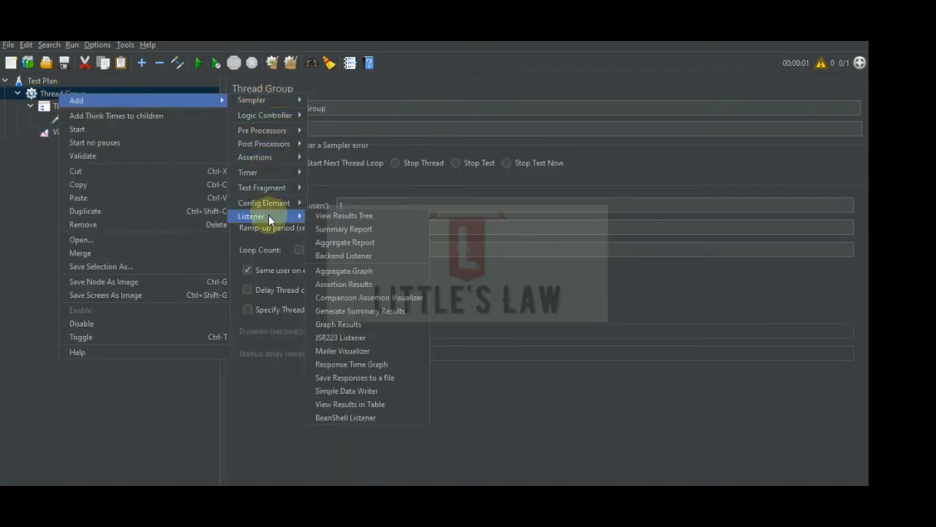
{"action": "left_click", "coordinate": [337, 216]}
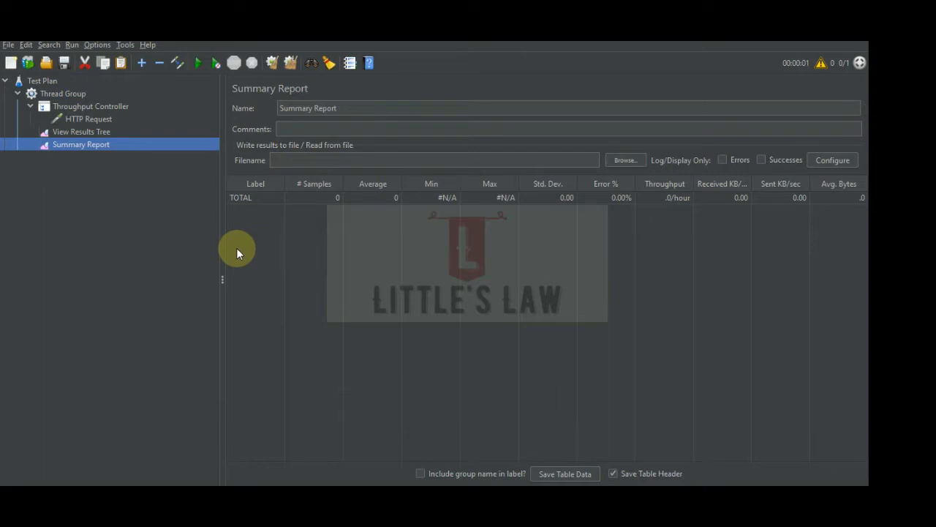
{"action": "left_click", "coordinate": [93, 120]}
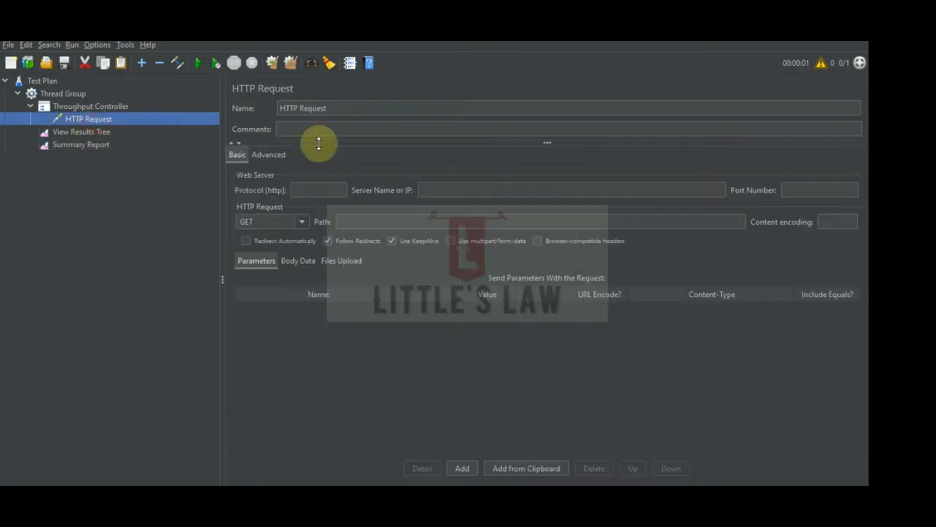
{"action": "left_click", "coordinate": [456, 191]}
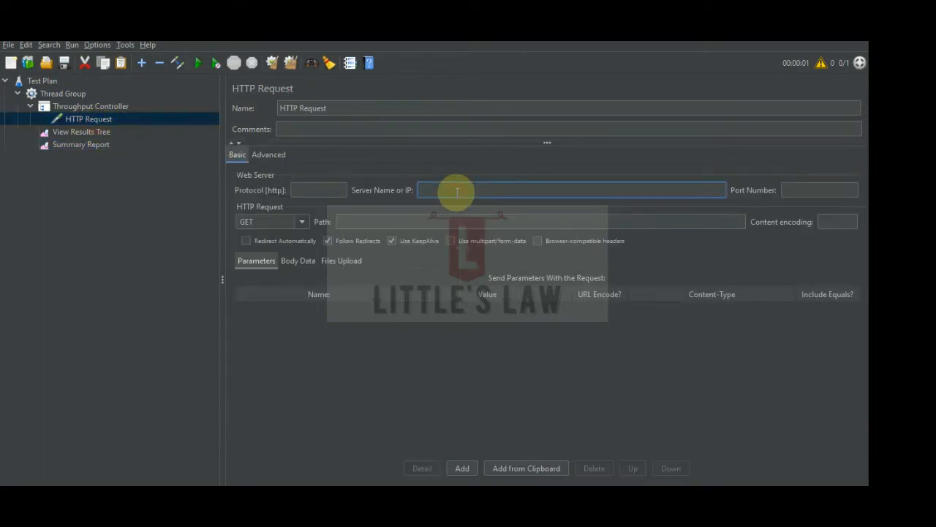
{"action": "type", "text": "${server}"}
Review the settings of the Throughput Controller, the HTTP Request and the Thread Group, including its thread and loop counts.
{"action": "left_click", "coordinate": [90, 106]}
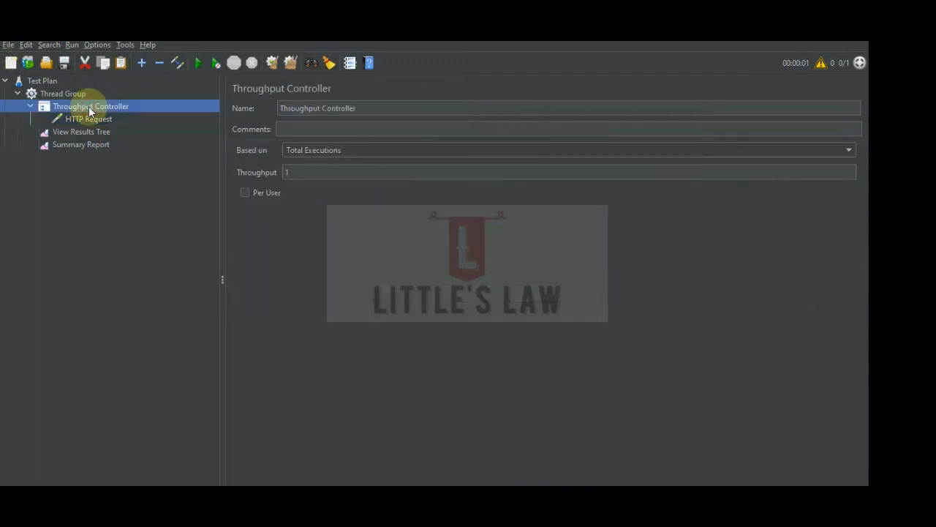
{"action": "left_click", "coordinate": [79, 131]}
{"action": "left_click", "coordinate": [82, 119]}
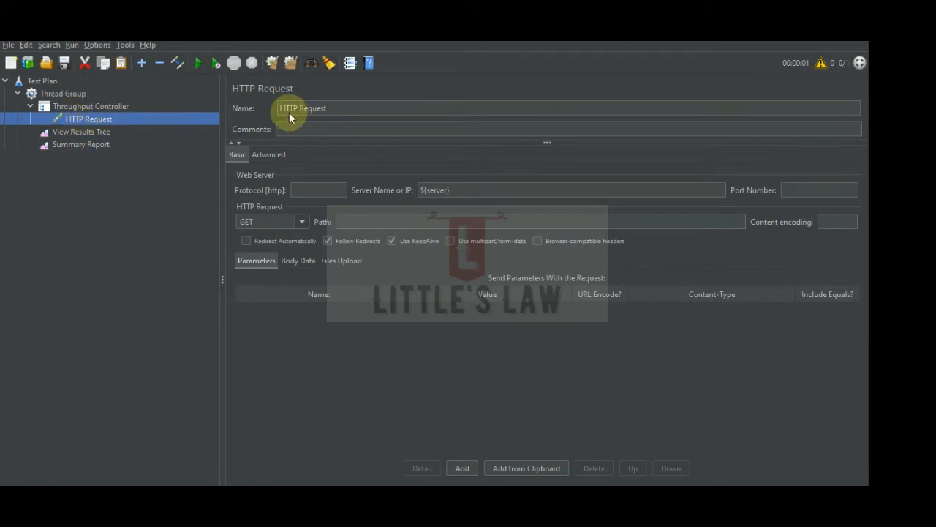
{"action": "left_click", "coordinate": [68, 93]}
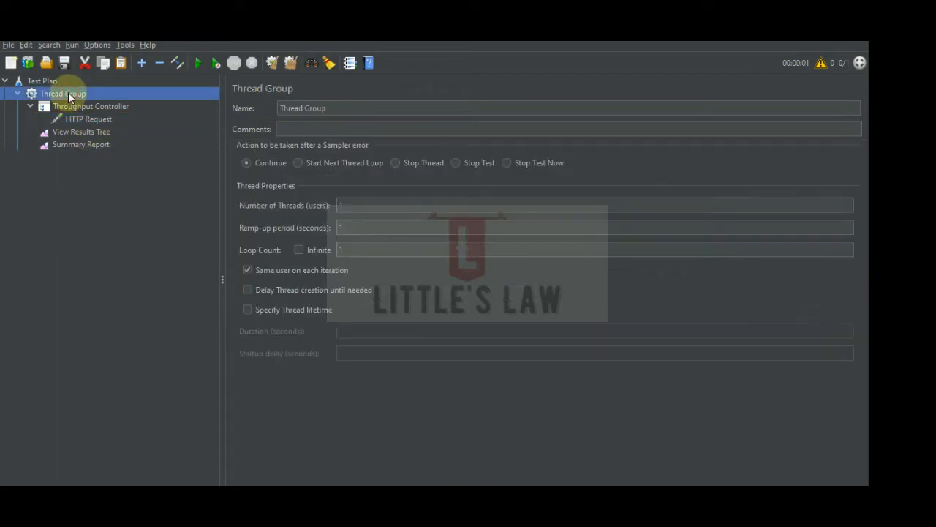
{"action": "left_click", "coordinate": [349, 248]}
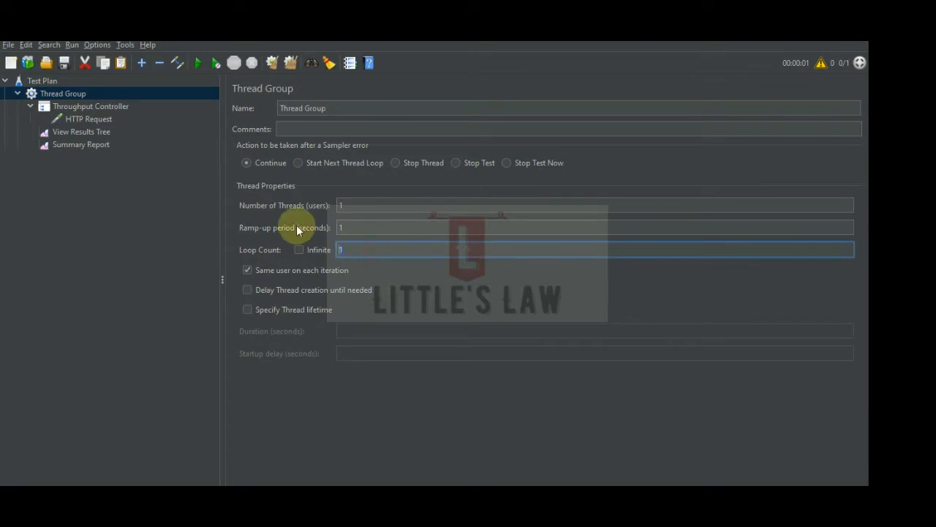
{"action": "left_click", "coordinate": [351, 204]}
{"action": "left_click", "coordinate": [355, 253]}
{"action": "left_click", "coordinate": [80, 106]}
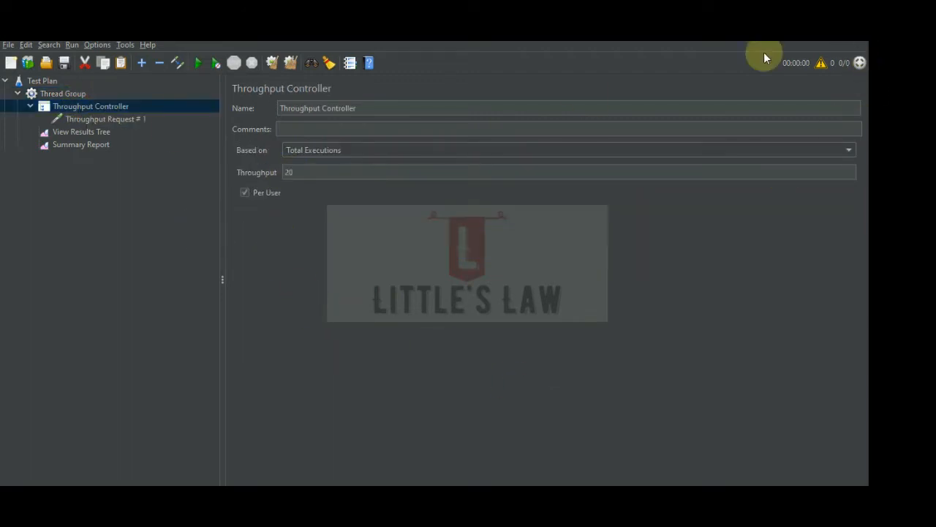
Set the Thread Group's loop count to 1.
{"action": "left_click", "coordinate": [73, 93]}
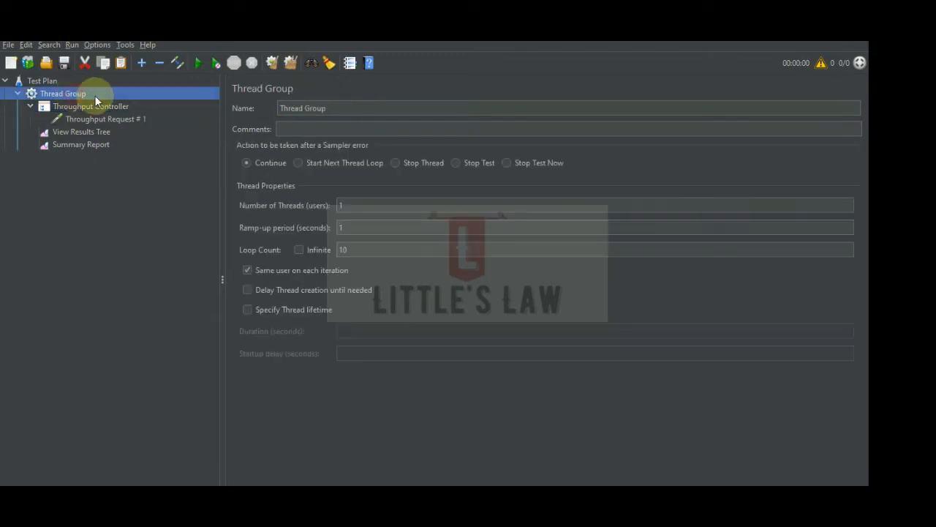
{"action": "double_click", "coordinate": [344, 249]}
{"action": "type", "text": "1"}
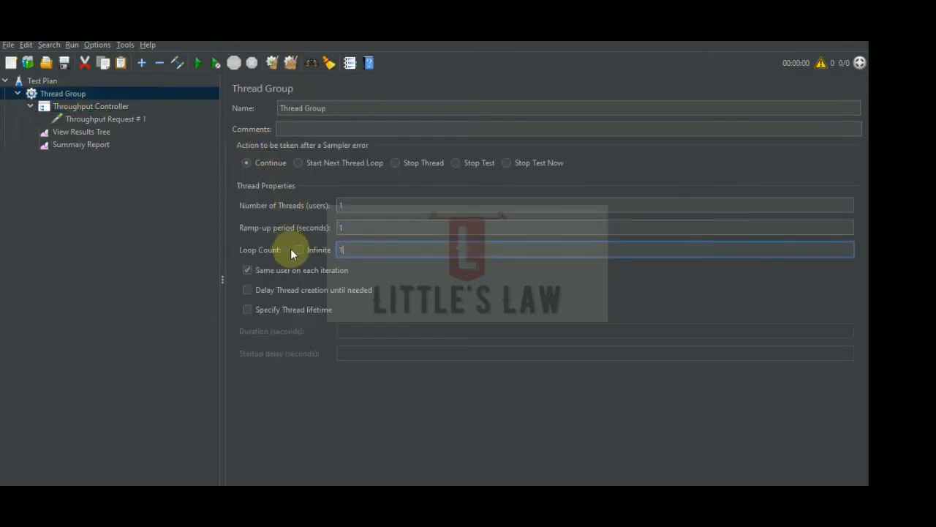
Check the throughput value in the Throughput Controller's settings.
{"action": "left_click", "coordinate": [100, 102]}
{"action": "double_click", "coordinate": [297, 171]}
{"action": "left_click", "coordinate": [146, 202]}
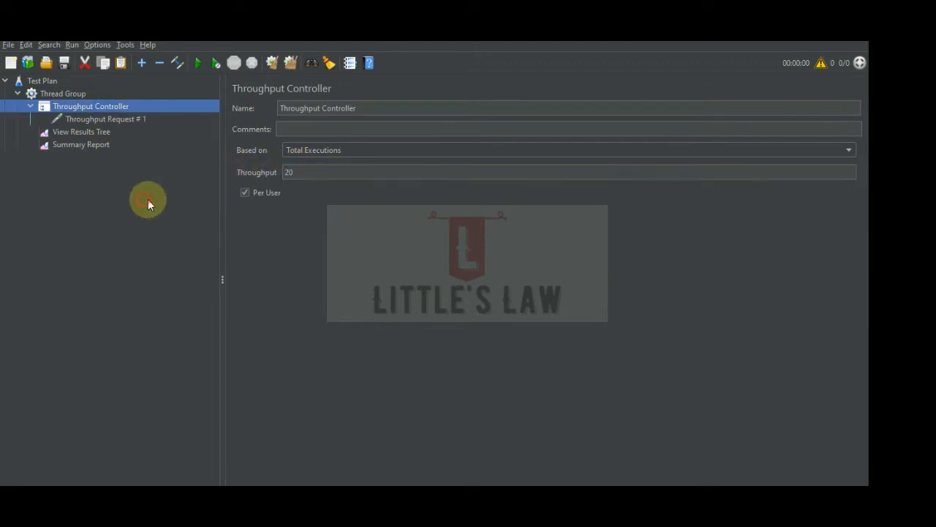
Review the Thread Group's thread and loop counts and the Throughput Controller's throughput setting.
{"action": "left_click", "coordinate": [119, 119]}
{"action": "left_click", "coordinate": [115, 108]}
{"action": "left_click", "coordinate": [76, 94]}
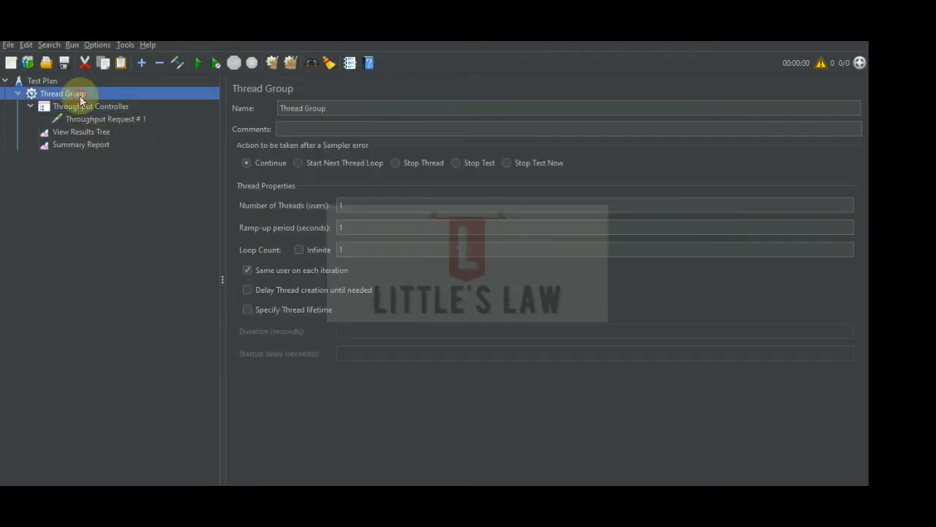
{"action": "left_click", "coordinate": [351, 206]}
{"action": "left_click", "coordinate": [351, 249]}
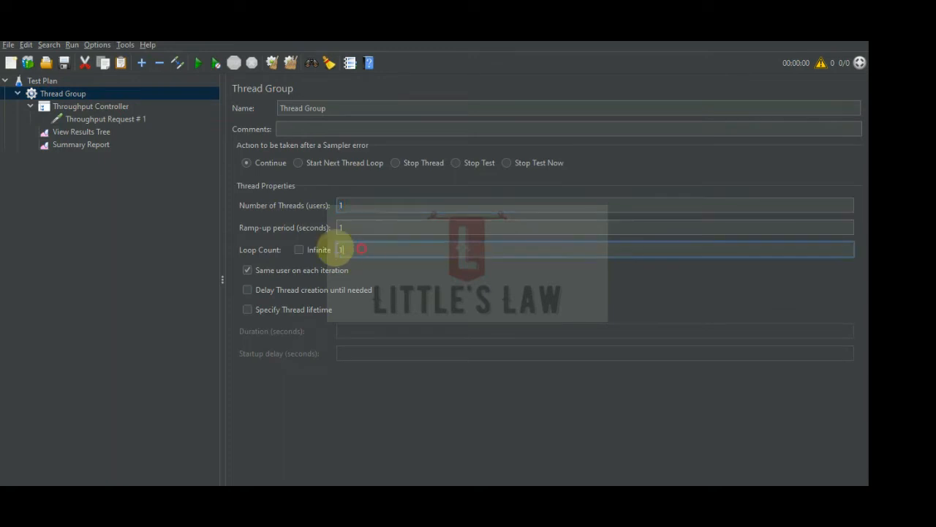
{"action": "left_click", "coordinate": [87, 107]}
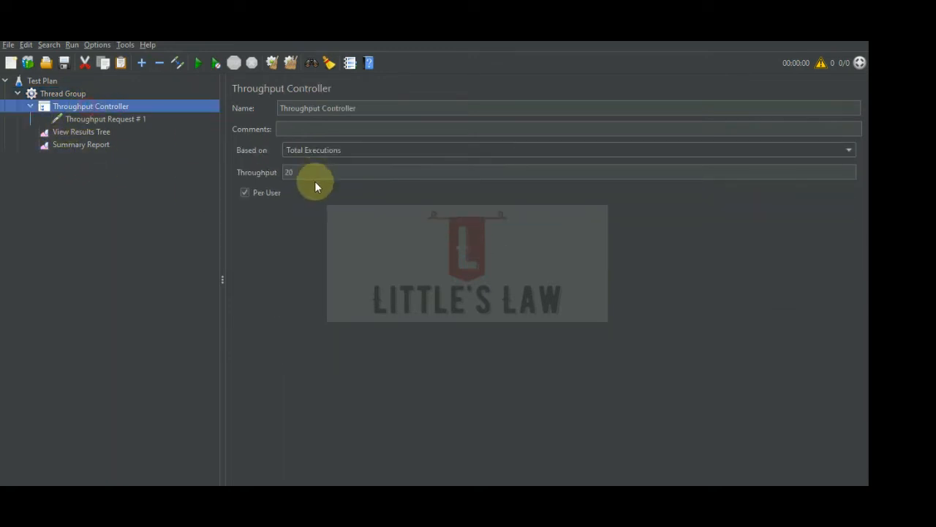
{"action": "left_click", "coordinate": [309, 173]}
Run the test with the View Results Tree open, widen its results list, and stop the run.
{"action": "left_click", "coordinate": [81, 132]}
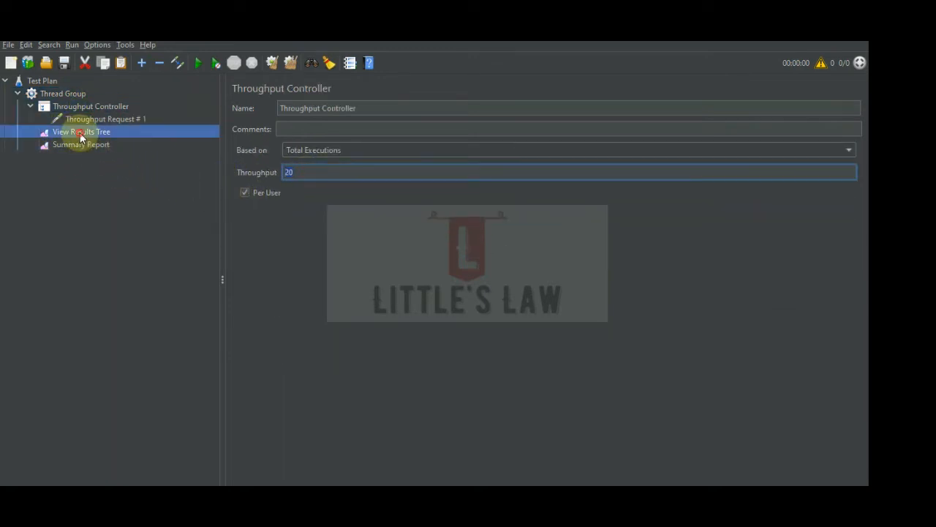
{"action": "left_click", "coordinate": [196, 62]}
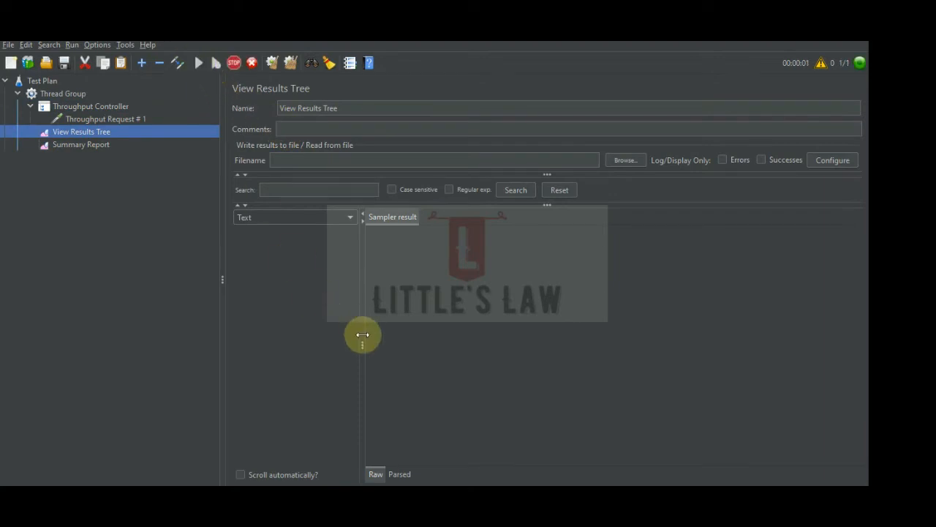
{"action": "left_click_drag", "start_coordinate": [361, 335], "coordinate": [456, 334]}
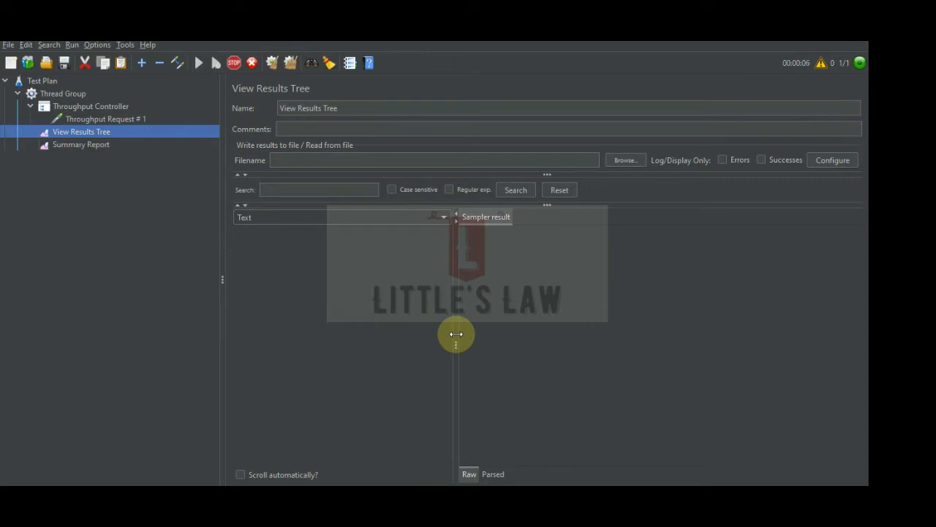
{"action": "left_click", "coordinate": [234, 63]}
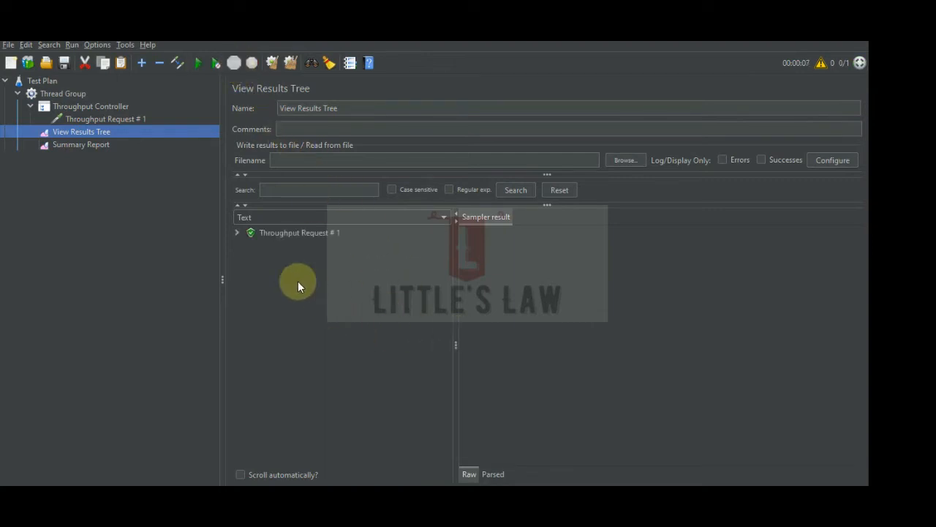
Compare the Throughput Controller's throughput and the Thread Group's loop count with the sampler result in the View Results Tree.
{"action": "left_click", "coordinate": [88, 106]}
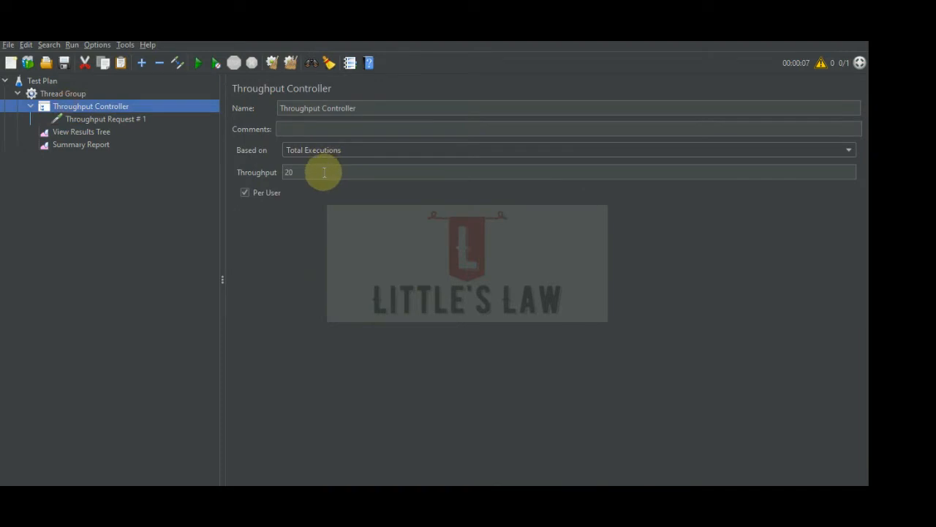
{"action": "double_click", "coordinate": [324, 172]}
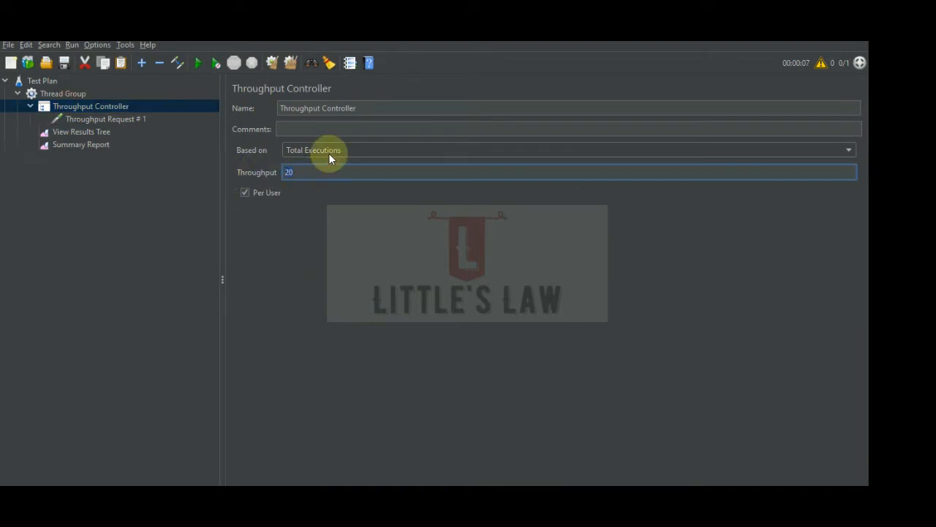
{"action": "left_click", "coordinate": [73, 95]}
{"action": "left_click", "coordinate": [352, 250]}
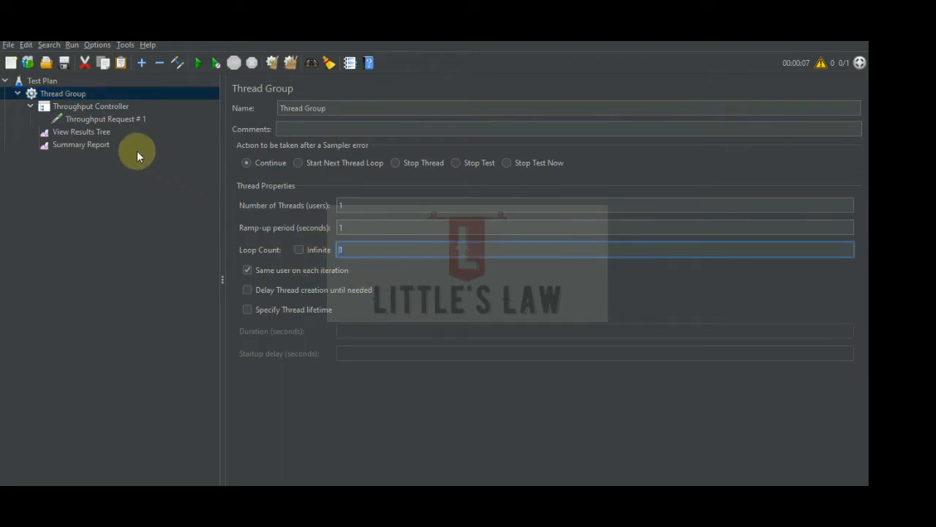
{"action": "left_click", "coordinate": [77, 133]}
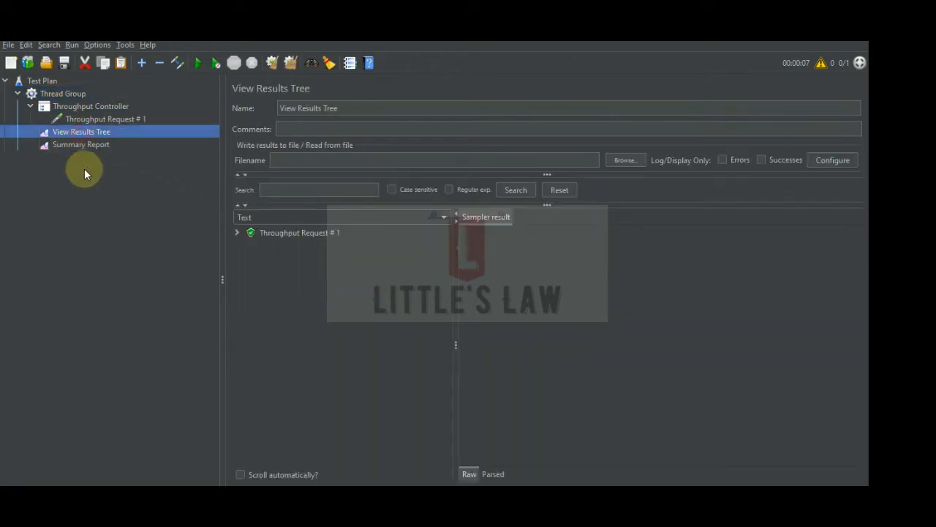
{"action": "left_click", "coordinate": [294, 233]}
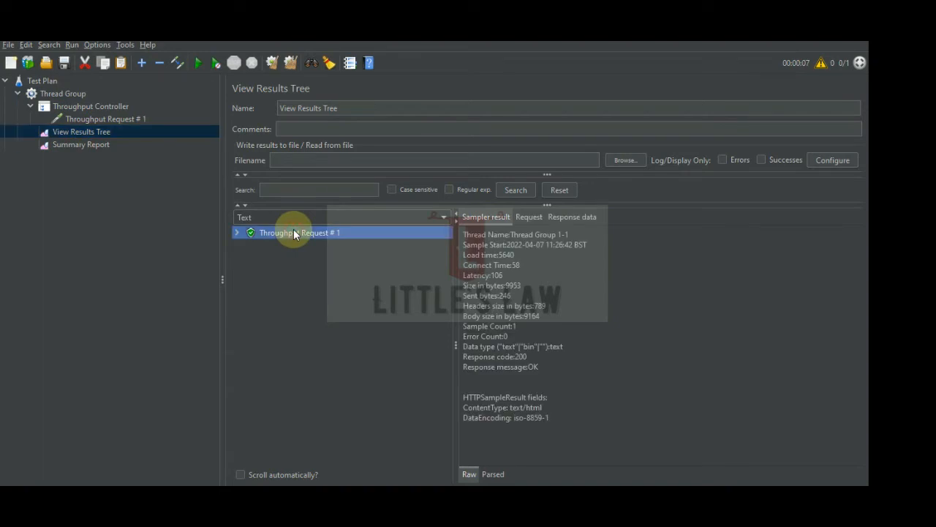
{"action": "left_click", "coordinate": [71, 94]}
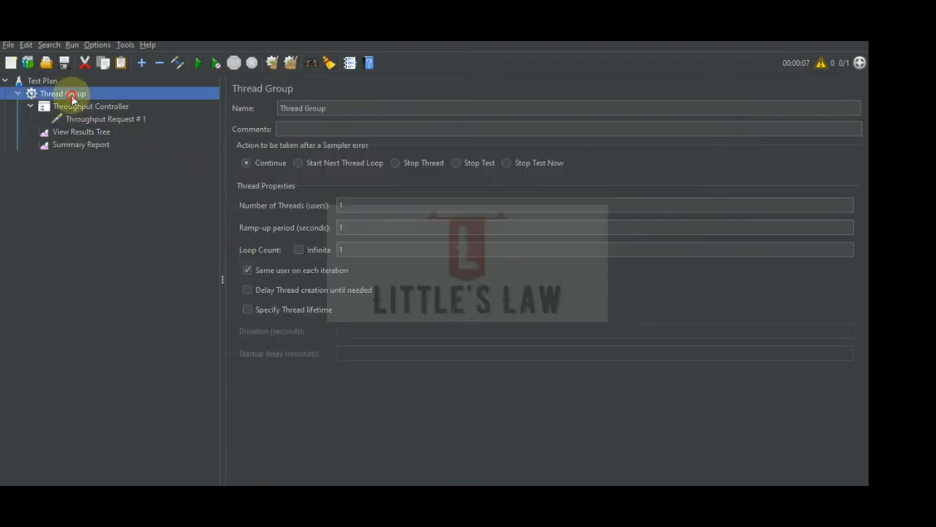
{"action": "left_click", "coordinate": [94, 107]}
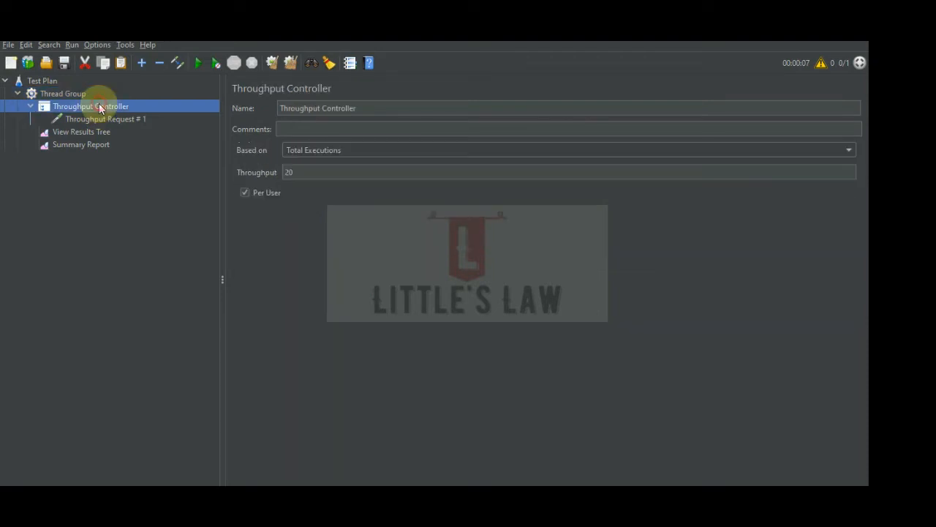
{"action": "left_click", "coordinate": [285, 173]}
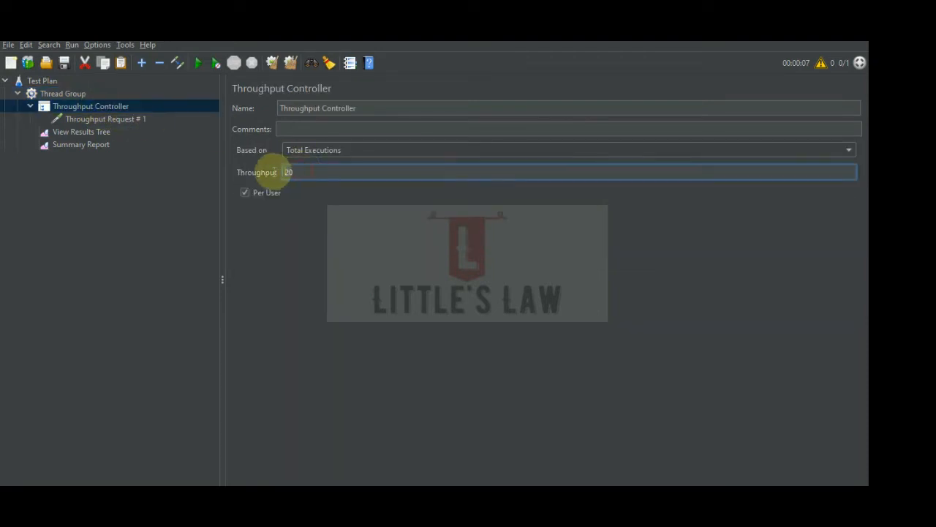
Set the Thread Group's loop count to Infinite and check the Throughput Controller's throughput.
{"action": "left_click", "coordinate": [63, 95]}
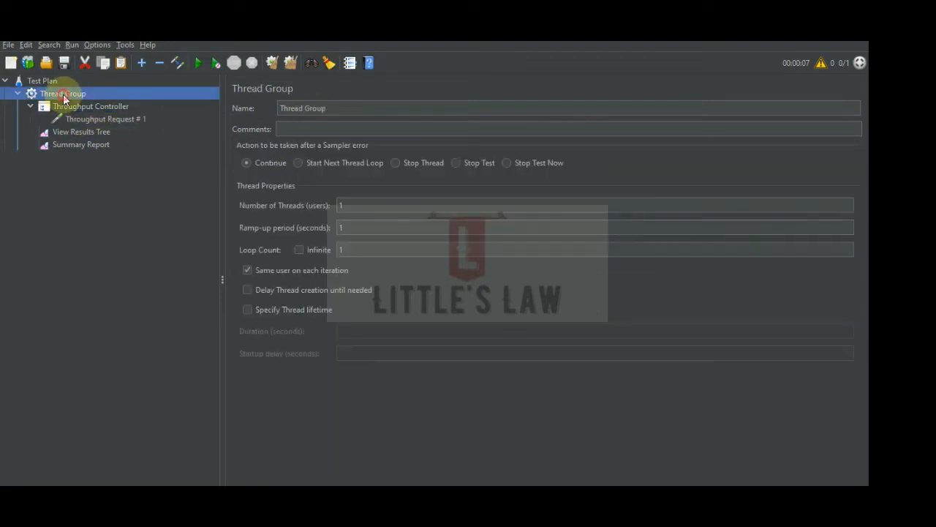
{"action": "left_click", "coordinate": [299, 250]}
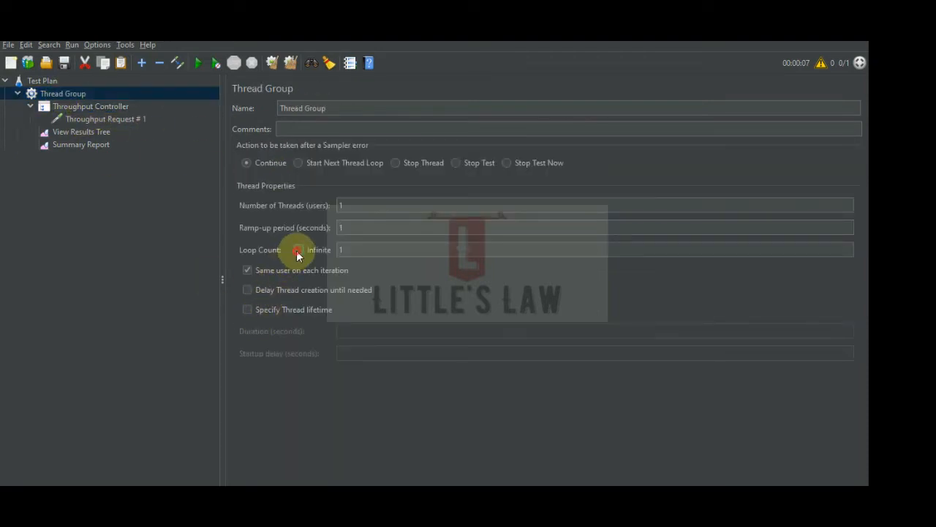
{"action": "left_click", "coordinate": [94, 107]}
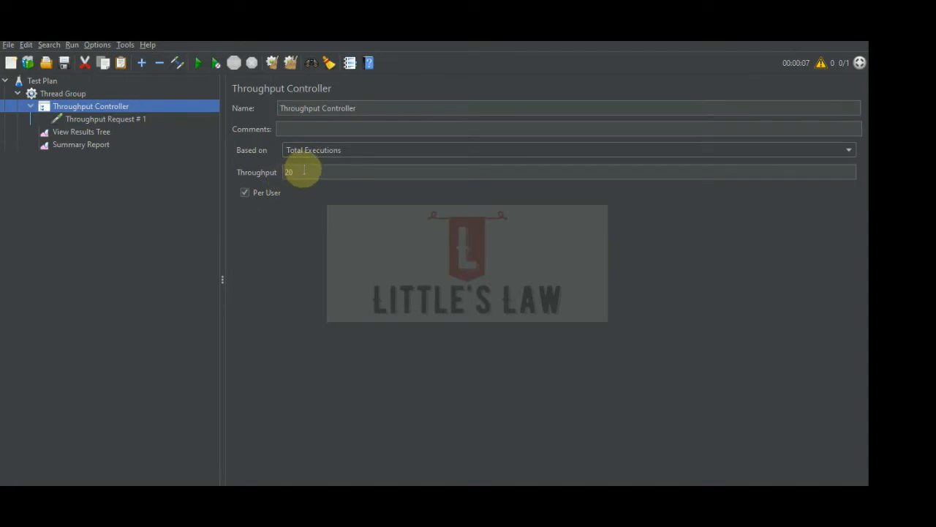
Clear the previous results, rerun the test, and look through the requests in the View Results Tree.
{"action": "left_click", "coordinate": [79, 131]}
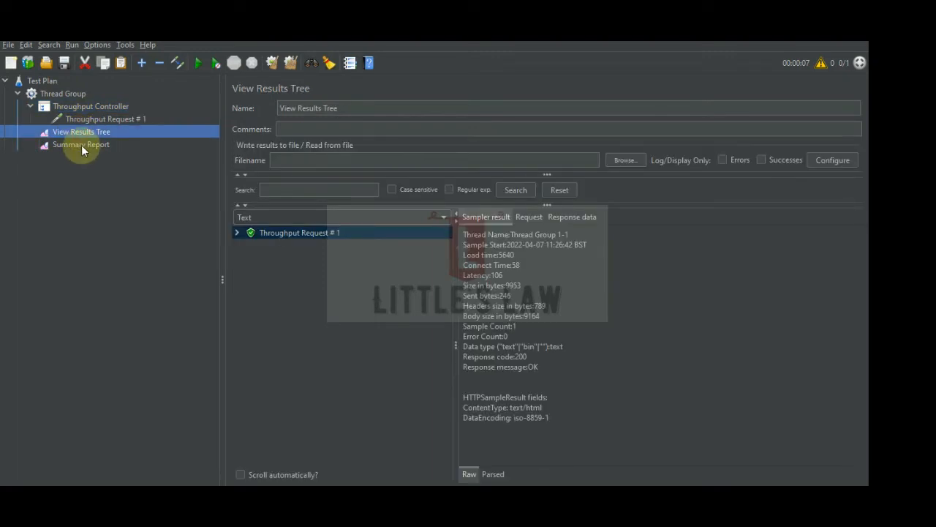
{"action": "left_click", "coordinate": [286, 63]}
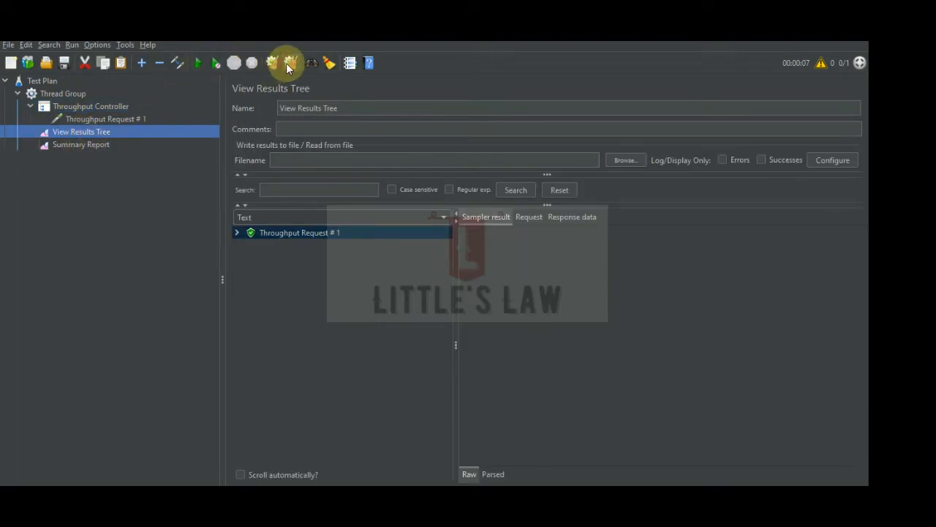
{"action": "left_click", "coordinate": [198, 63]}
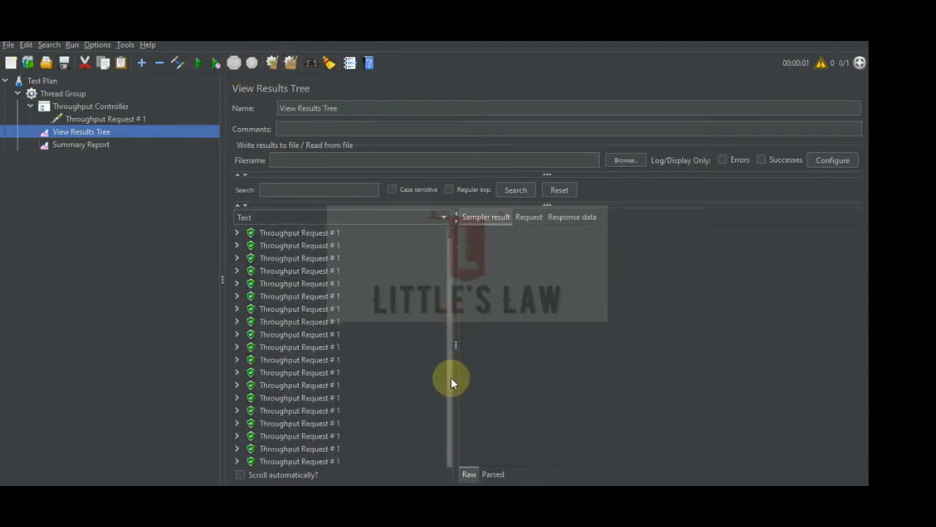
{"action": "left_click_drag", "start_coordinate": [451, 380], "coordinate": [458, 288]}
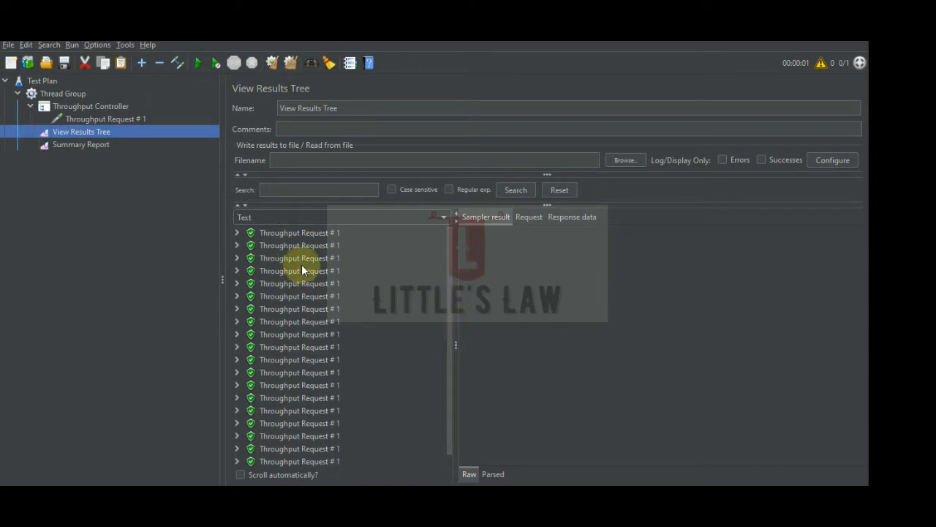
Set the Throughput Controller's throughput to 10.
{"action": "left_click", "coordinate": [90, 106]}
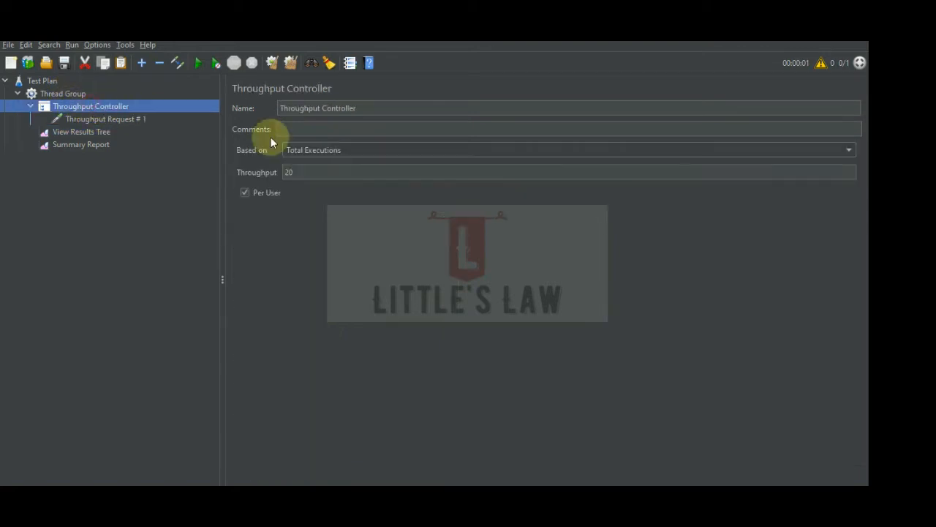
{"action": "left_click", "coordinate": [307, 172]}
{"action": "key", "text": "Delete"}
{"action": "key", "text": "Delete"}
{"action": "type", "text": "10"}
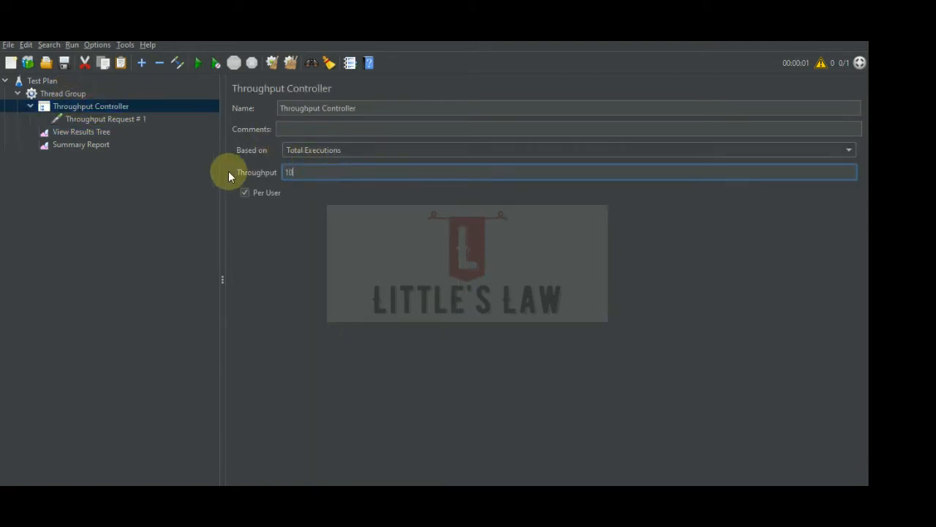
Check the sample count in the Summary Report against the Thread Group's loop setting and the Throughput Controller.
{"action": "left_click", "coordinate": [80, 146]}
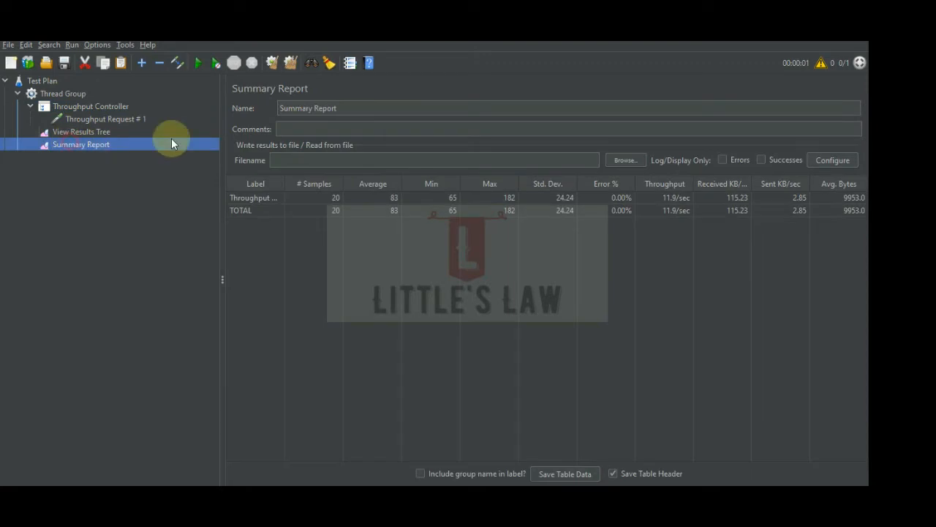
{"action": "left_click", "coordinate": [315, 200]}
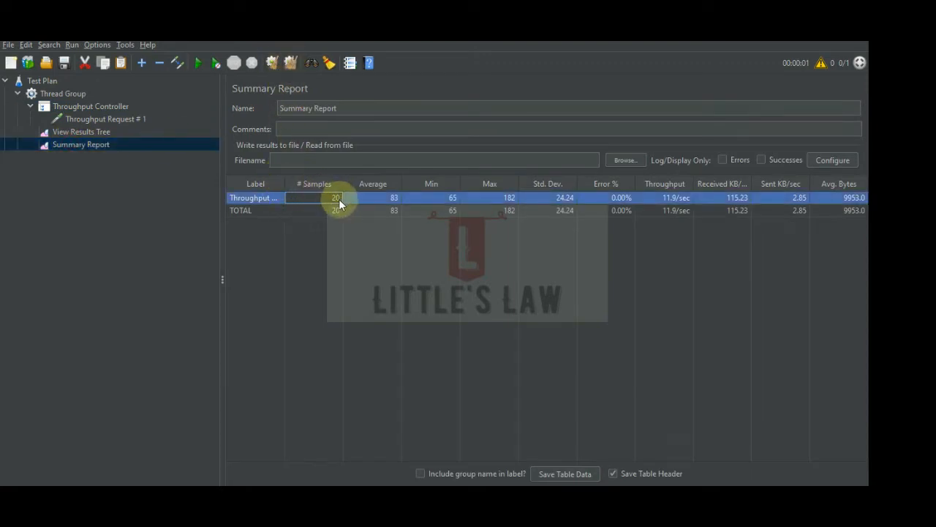
{"action": "left_click", "coordinate": [86, 106]}
{"action": "left_click", "coordinate": [77, 94]}
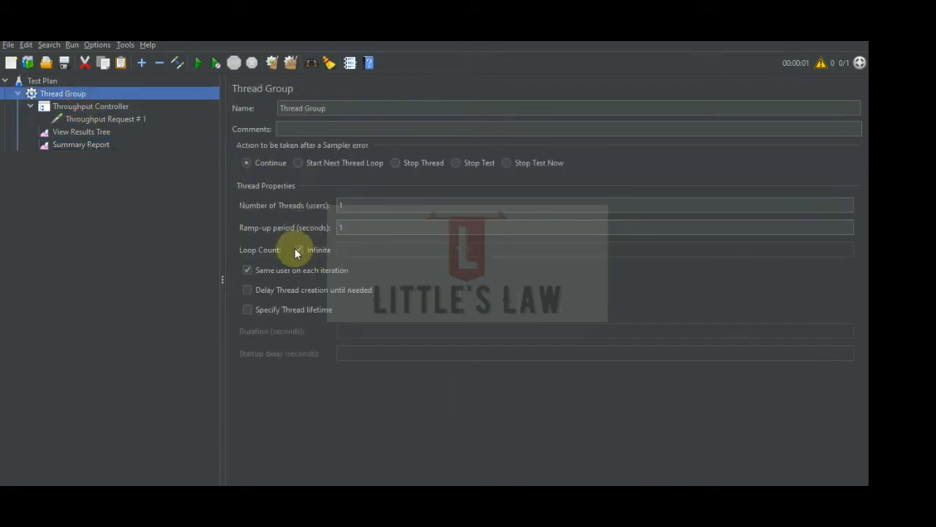
{"action": "left_click", "coordinate": [103, 109]}
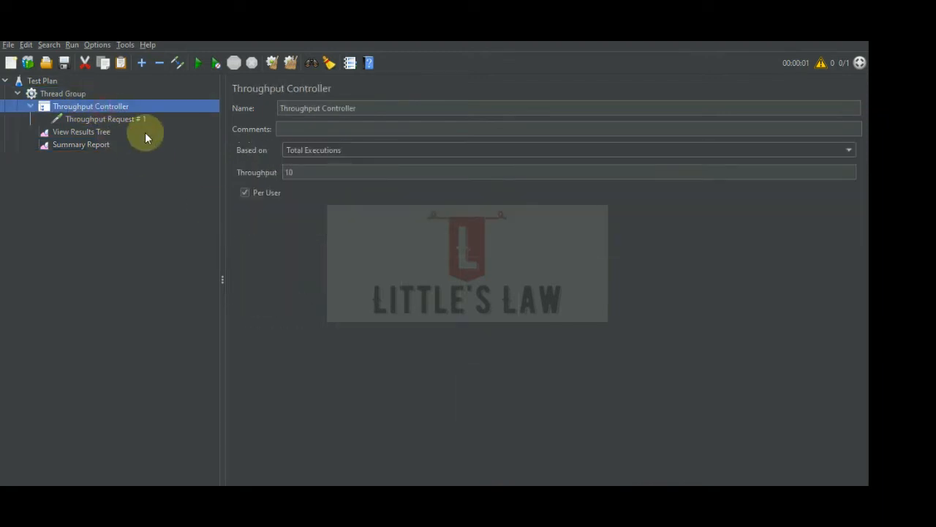
Set the Throughput Controller's throughput back to 20.
{"action": "left_click", "coordinate": [298, 173]}
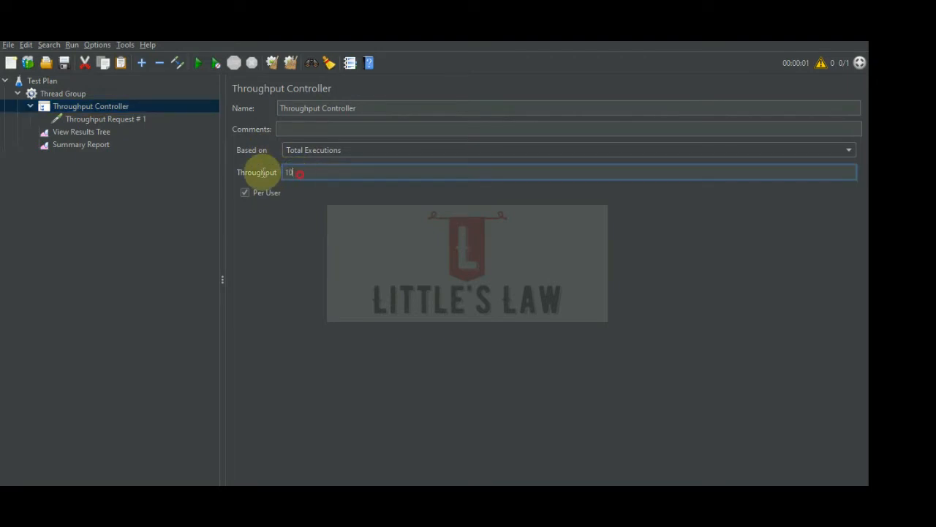
{"action": "key", "text": "BackSpace"}
{"action": "key", "text": "BackSpace"}
{"action": "type", "text": "20"}
{"action": "left_click", "coordinate": [107, 227]}
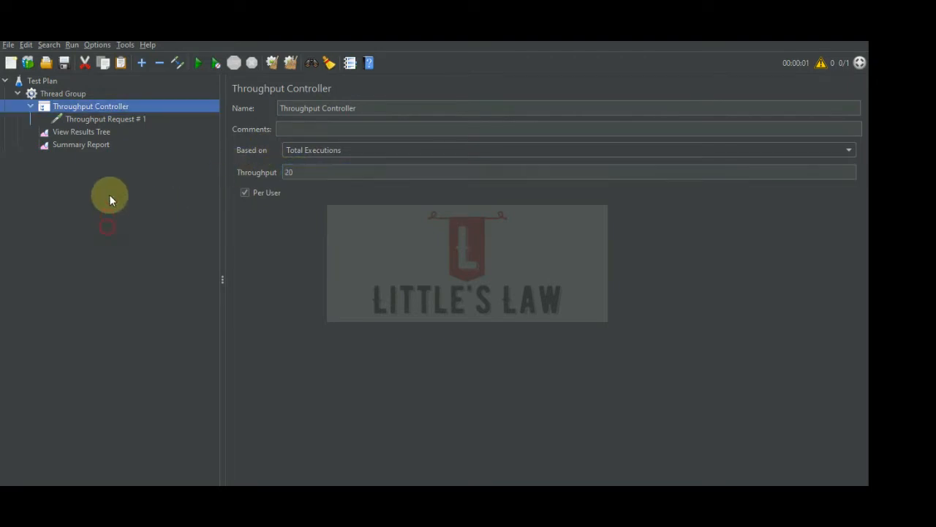
Clear all previous results from the Summary Report and change the Throughput Controller's throughput to 10.
{"action": "left_click", "coordinate": [84, 145]}
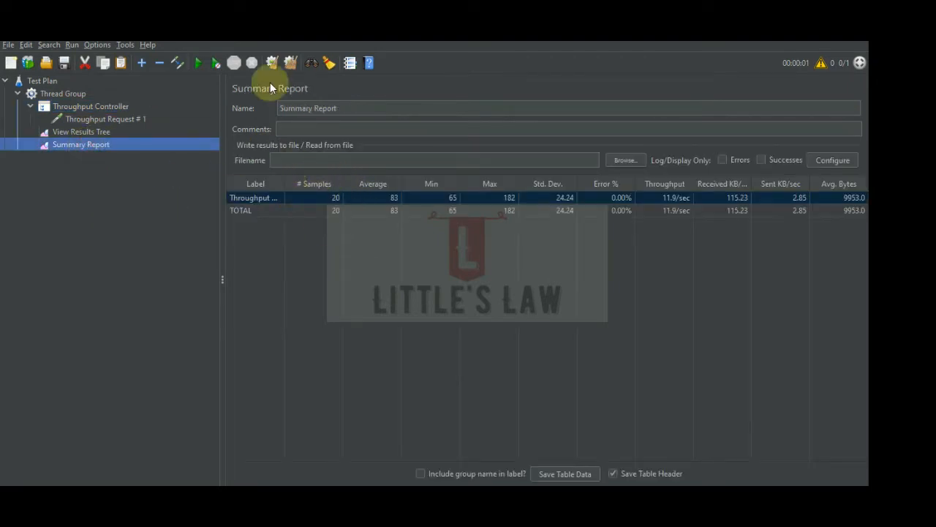
{"action": "left_click", "coordinate": [289, 62]}
{"action": "left_click", "coordinate": [88, 106]}
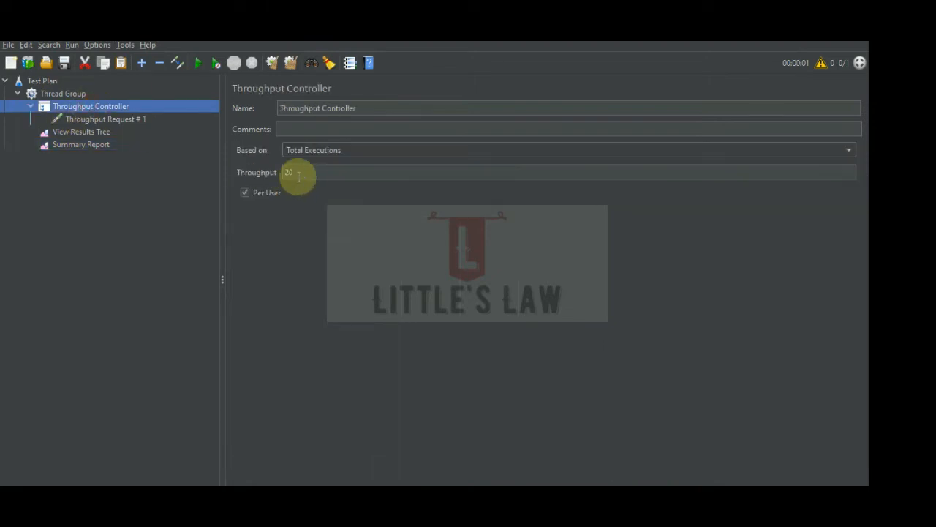
{"action": "left_click", "coordinate": [298, 173]}
{"action": "key", "text": "BackSpace"}
{"action": "key", "text": "BackSpace"}
{"action": "type", "text": "10"}
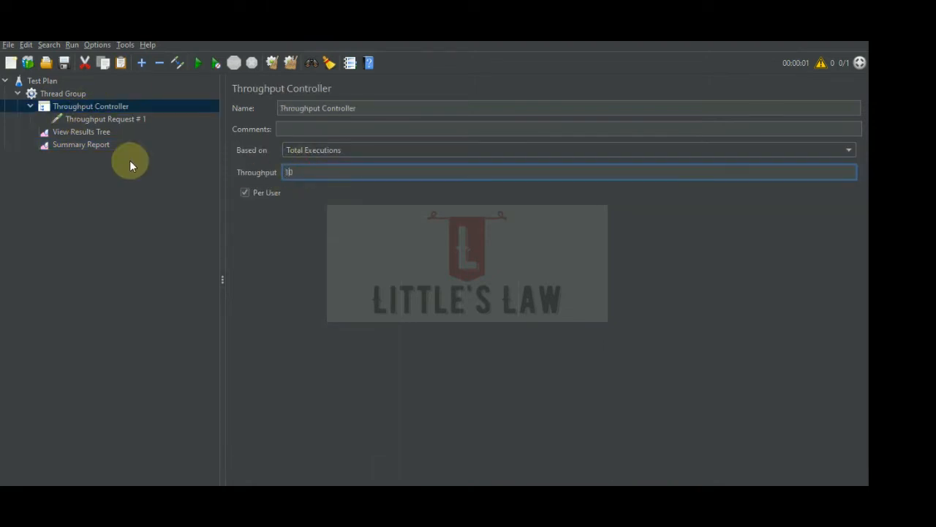
Run the test with the Summary Report open to see the number of samples.
{"action": "left_click", "coordinate": [91, 144]}
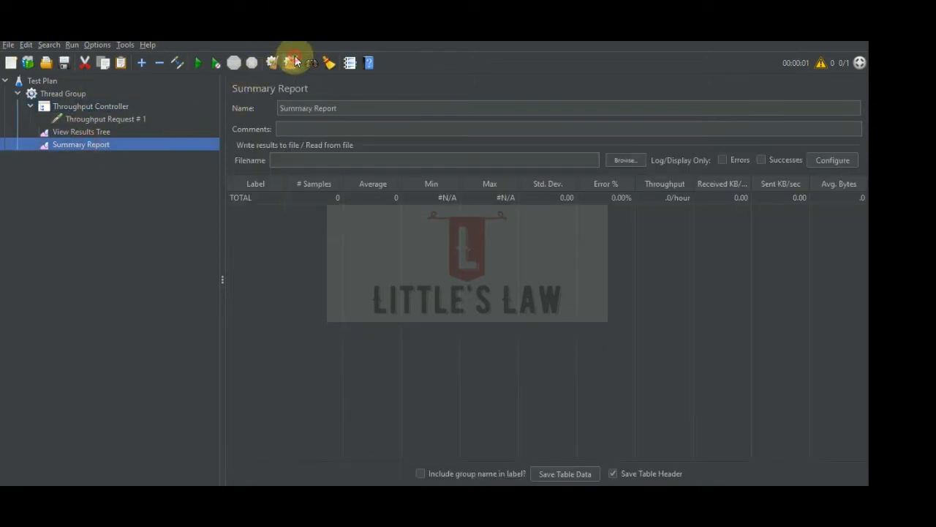
{"action": "left_click", "coordinate": [197, 63]}
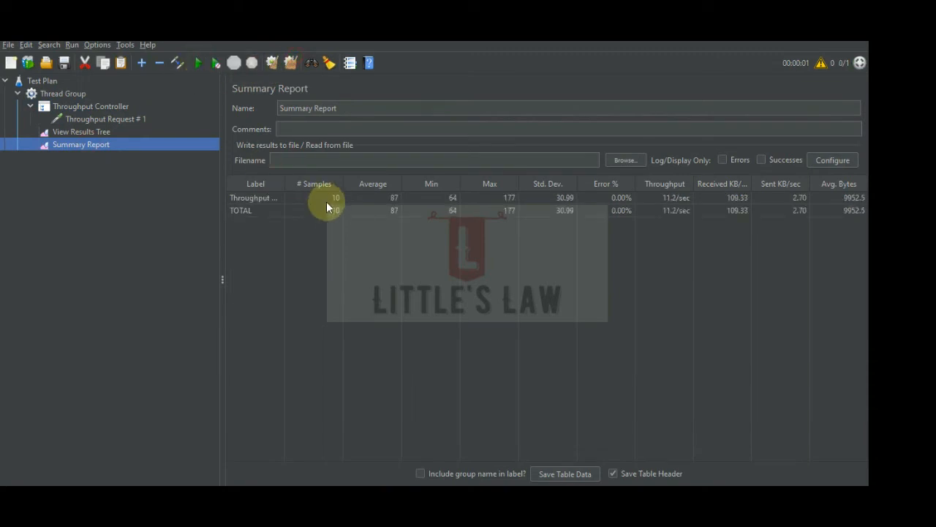
Check the run's samples in the Summary Report and View Results Tree against the Throughput Controller's execution basis.
{"action": "left_click", "coordinate": [320, 197]}
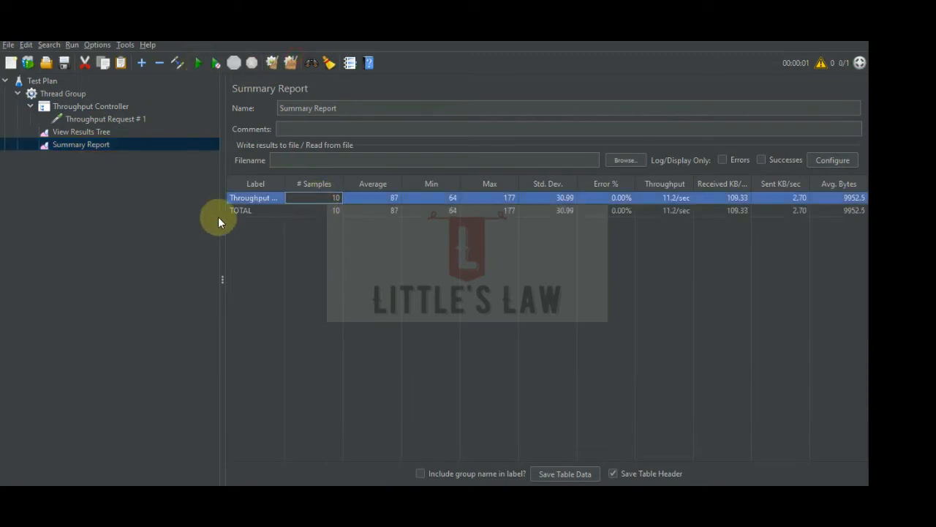
{"action": "left_click", "coordinate": [92, 135]}
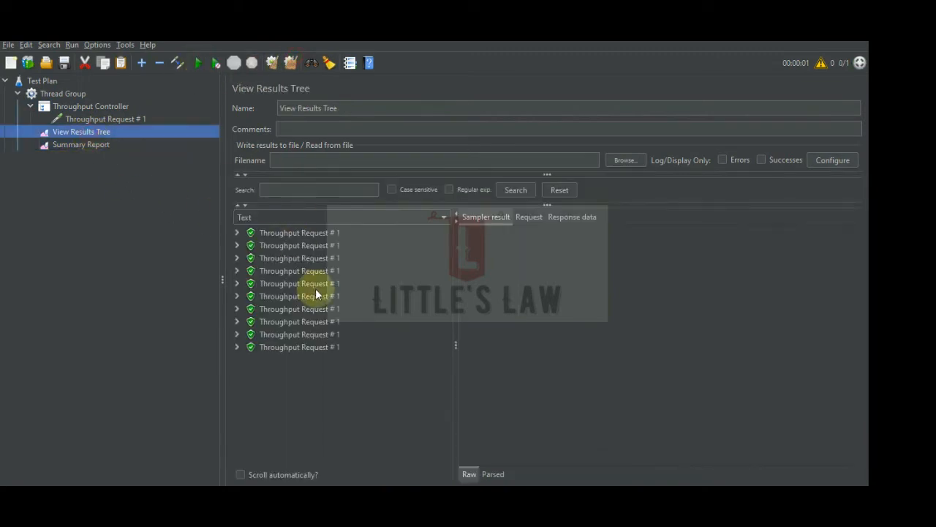
{"action": "left_click", "coordinate": [106, 107]}
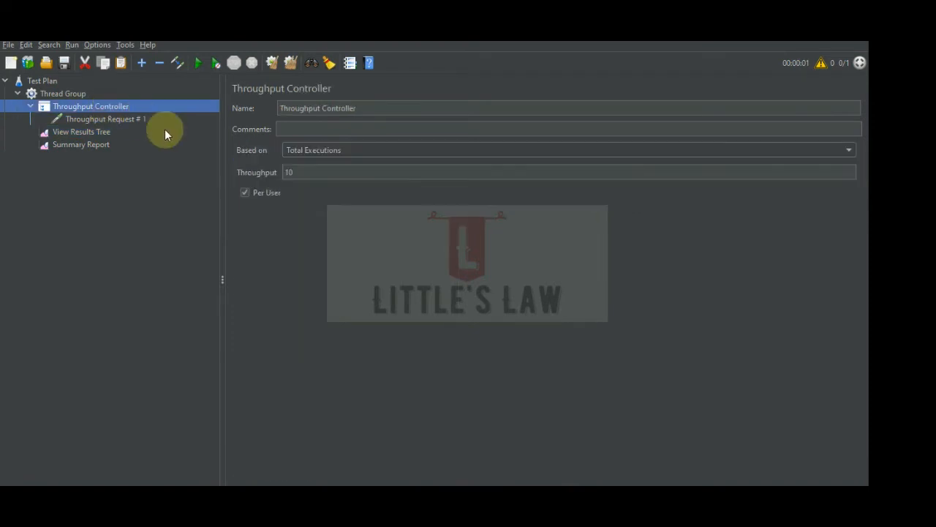
{"action": "left_click", "coordinate": [304, 151]}
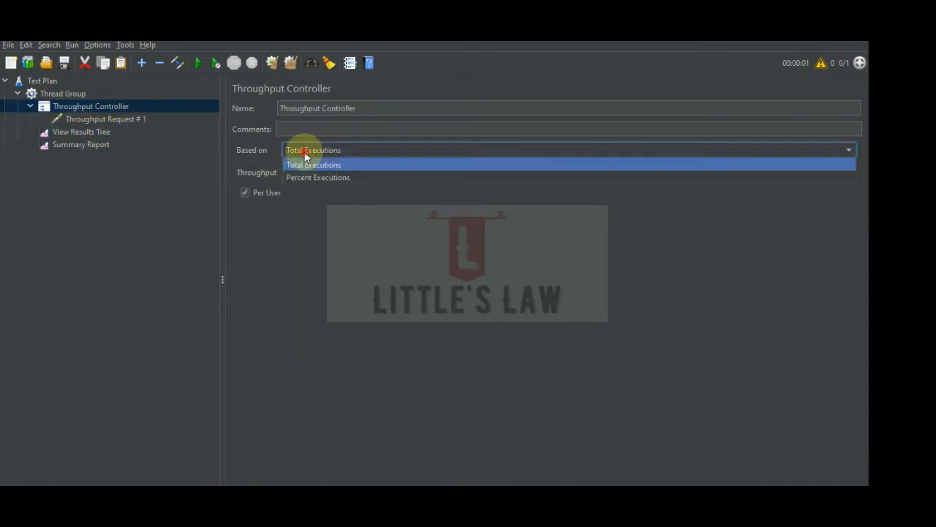
{"action": "left_click", "coordinate": [304, 152]}
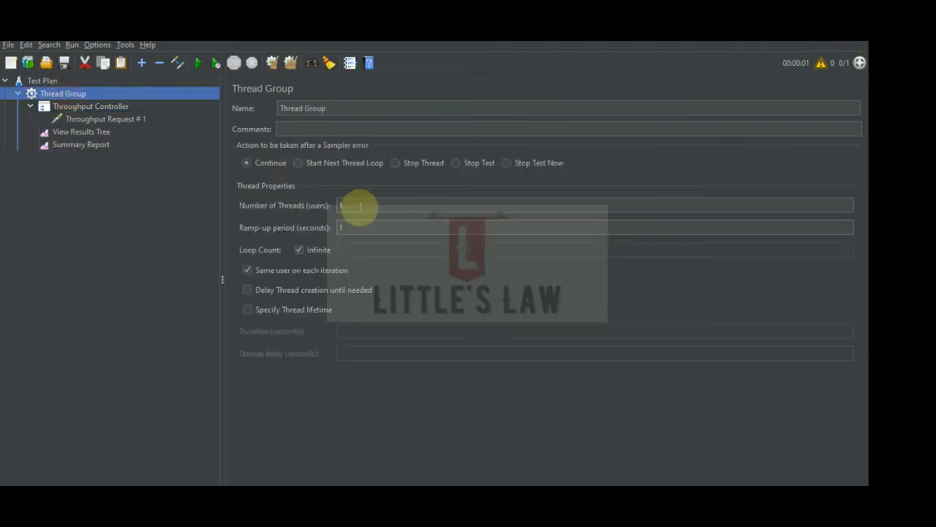
Set the Thread Group's number of threads (users) to 2.
{"action": "left_click", "coordinate": [356, 205]}
{"action": "key", "text": "BackSpace"}
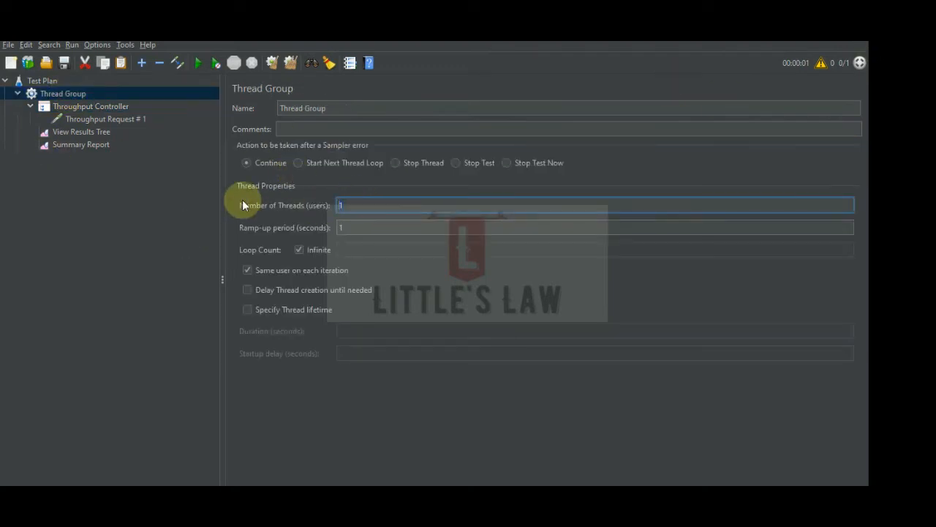
{"action": "type", "text": "2"}
Clear all previous results, run the test again and open the Summary Report to see the number of samples.
{"action": "left_click", "coordinate": [76, 144]}
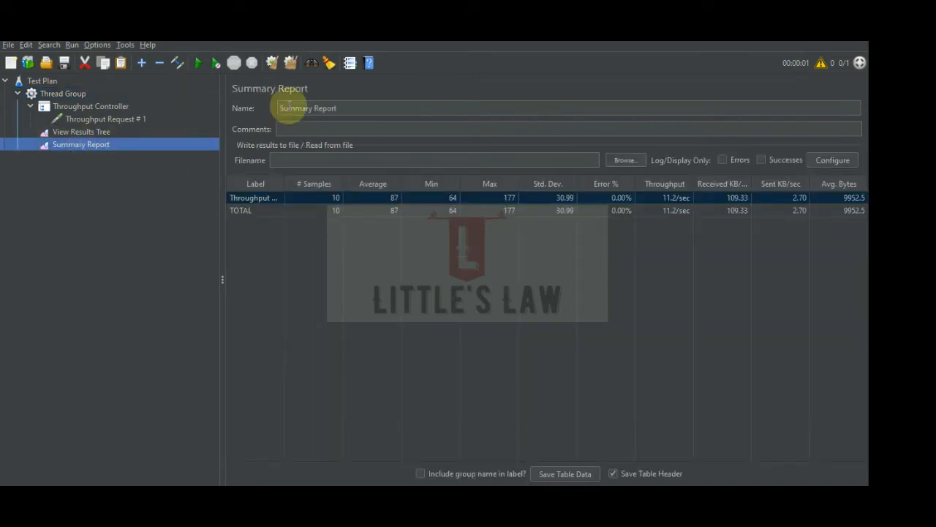
{"action": "left_click", "coordinate": [290, 62]}
{"action": "left_click", "coordinate": [82, 132]}
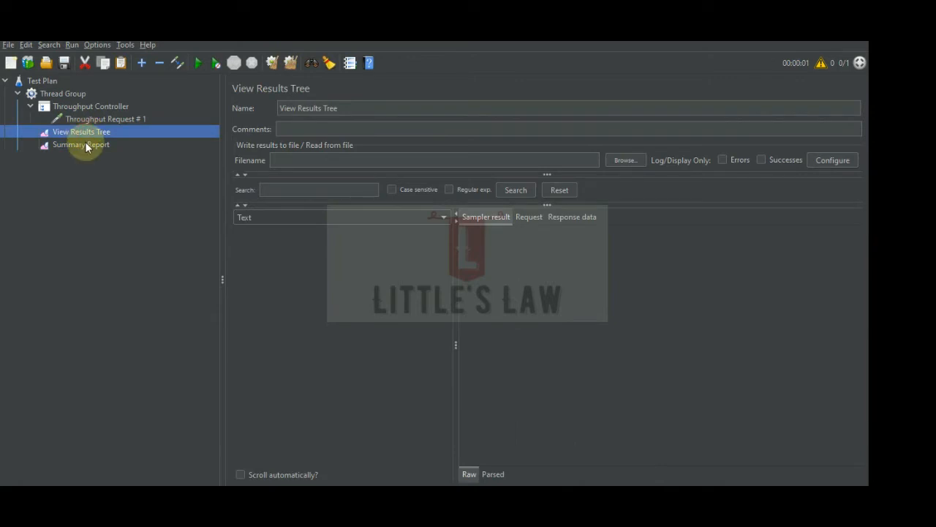
{"action": "left_click", "coordinate": [198, 63]}
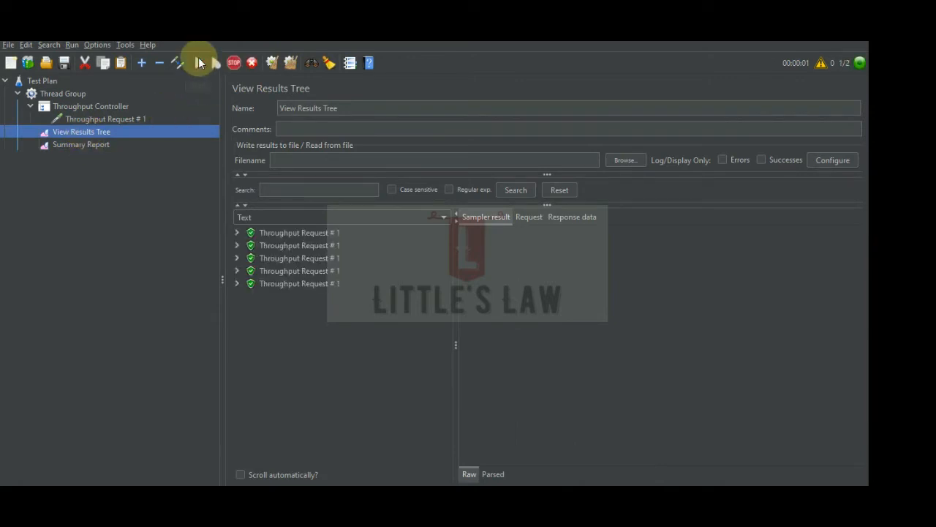
{"action": "left_click", "coordinate": [77, 146]}
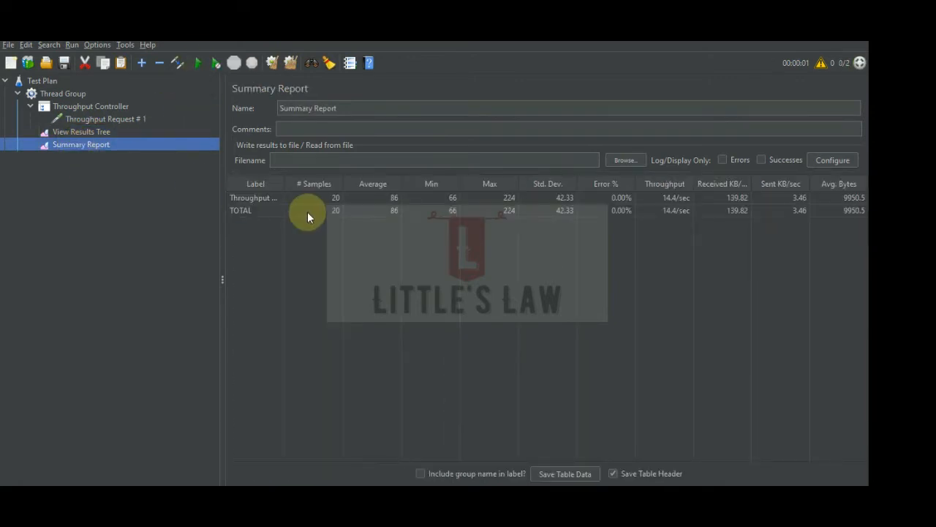
Compare the Summary Report's sample count with the Thread Group's number of users and the Throughput Controller's per-user throughput.
{"action": "left_click", "coordinate": [63, 94]}
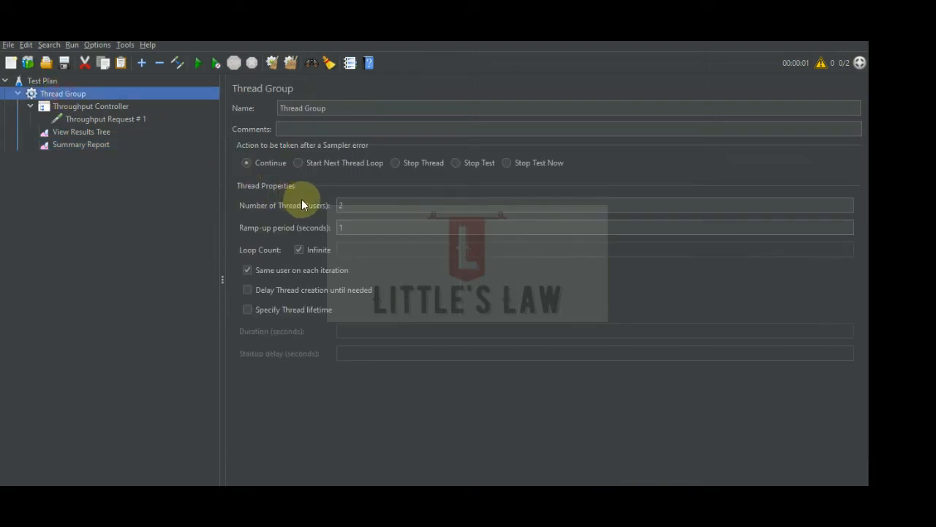
{"action": "double_click", "coordinate": [350, 207]}
{"action": "left_click", "coordinate": [92, 106]}
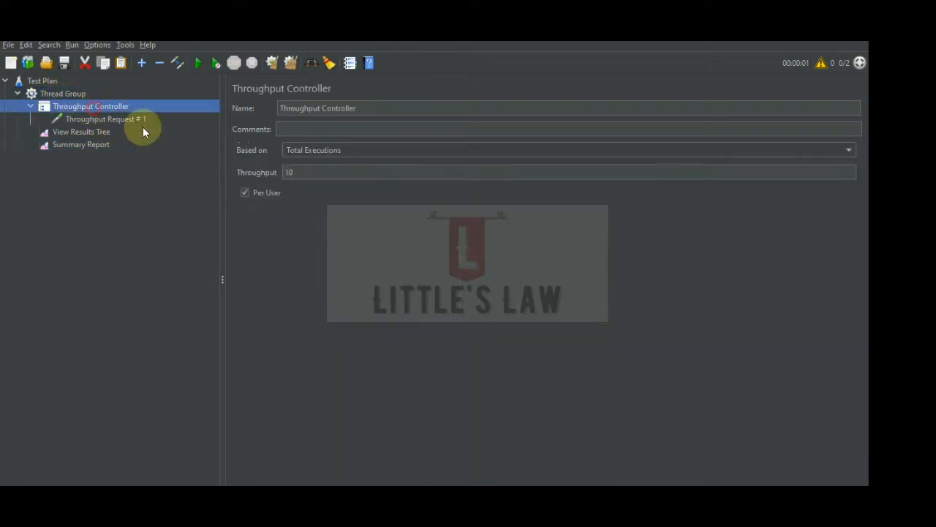
{"action": "double_click", "coordinate": [291, 172]}
{"action": "left_click", "coordinate": [82, 145]}
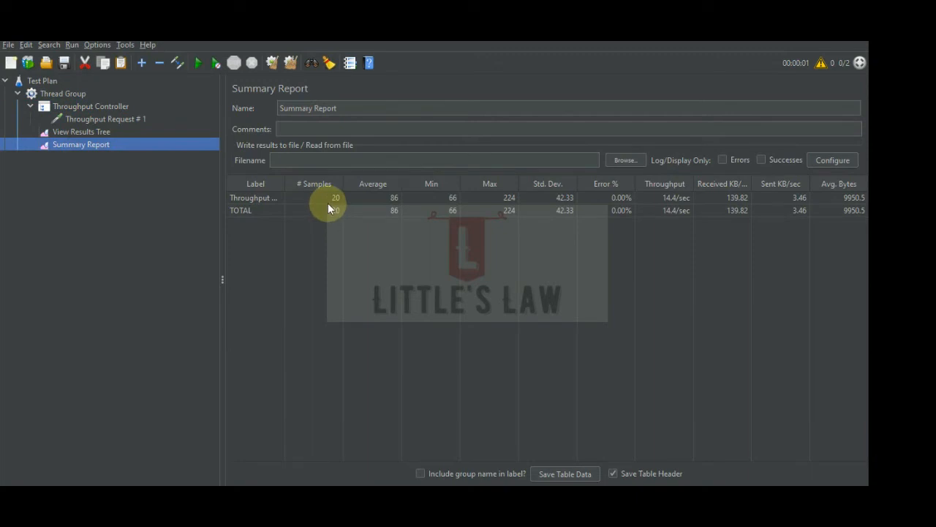
{"action": "left_click", "coordinate": [80, 108]}
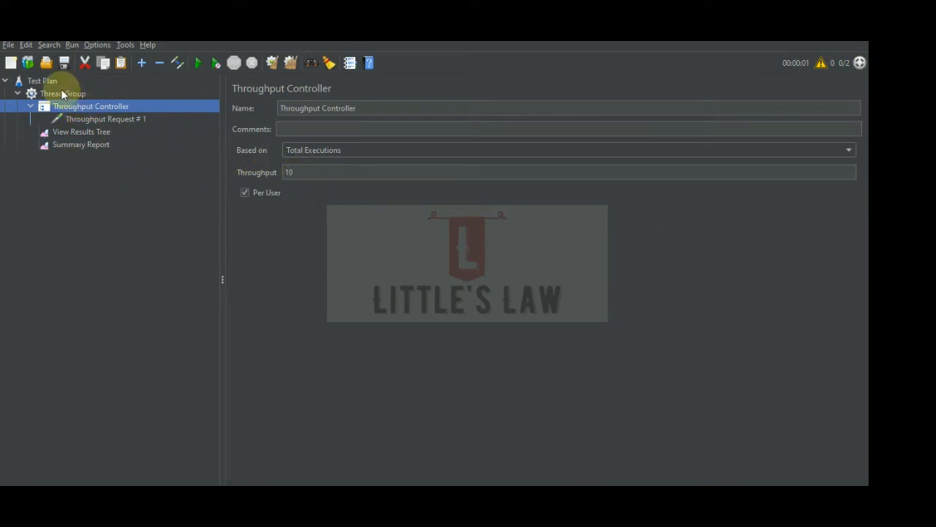
{"action": "left_click", "coordinate": [64, 94]}
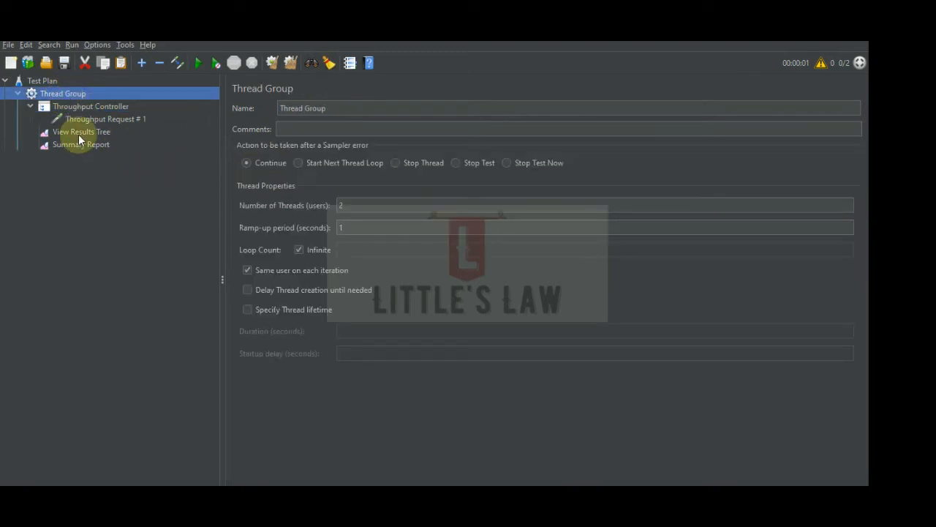
Change the Throughput Controller's basis to Percent Executions.
{"action": "left_click", "coordinate": [83, 106]}
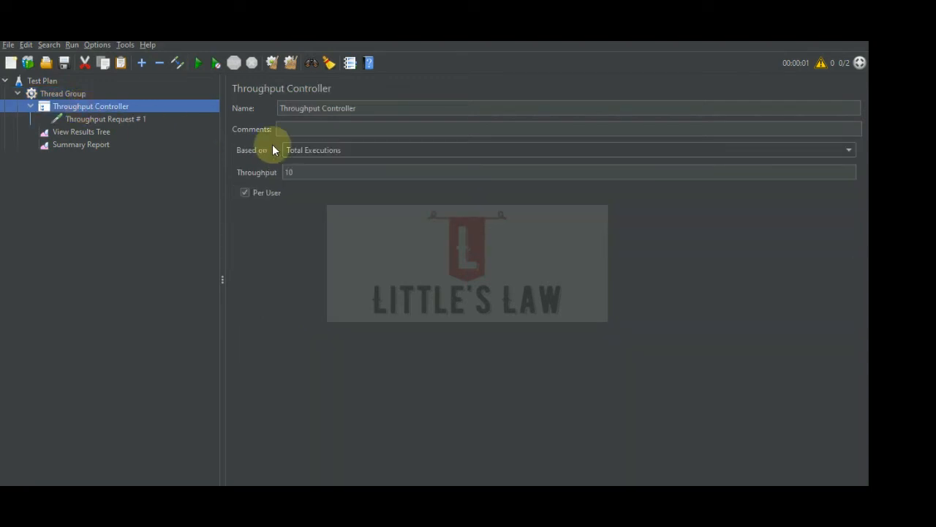
{"action": "left_click", "coordinate": [348, 150]}
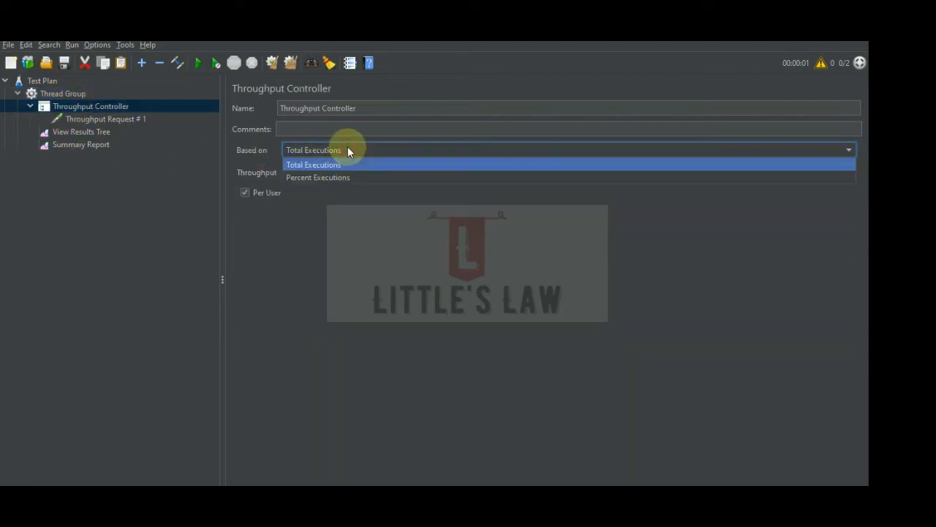
{"action": "left_click", "coordinate": [344, 178]}
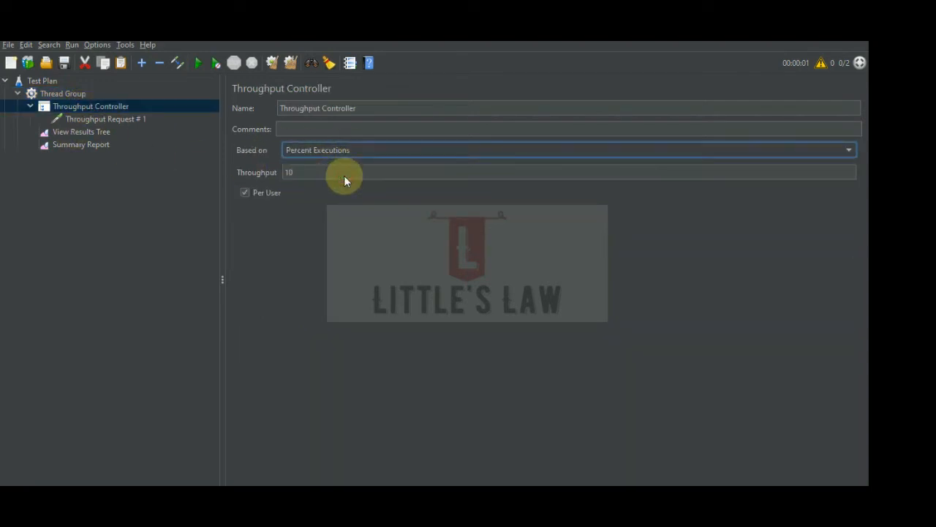
Duplicate the Throughput Controller together with its HTTP request inside the Thread Group.
{"action": "right_click", "coordinate": [96, 106]}
{"action": "left_click", "coordinate": [130, 206]}
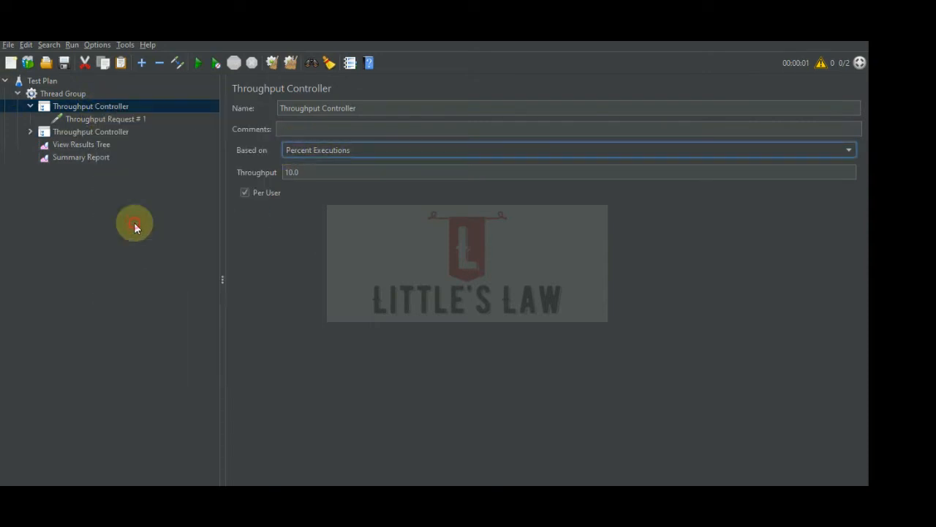
{"action": "left_click", "coordinate": [82, 131]}
{"action": "right_click", "coordinate": [82, 131]}
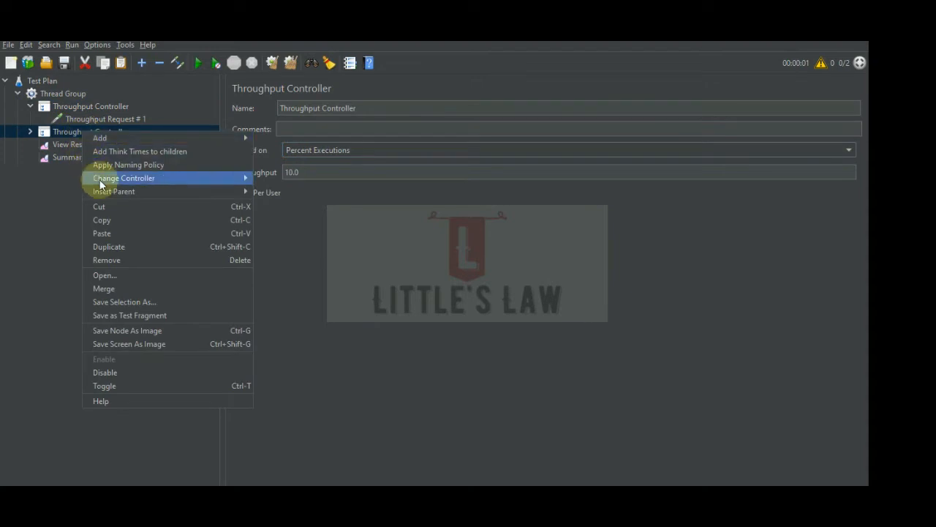
{"action": "left_click", "coordinate": [55, 192]}
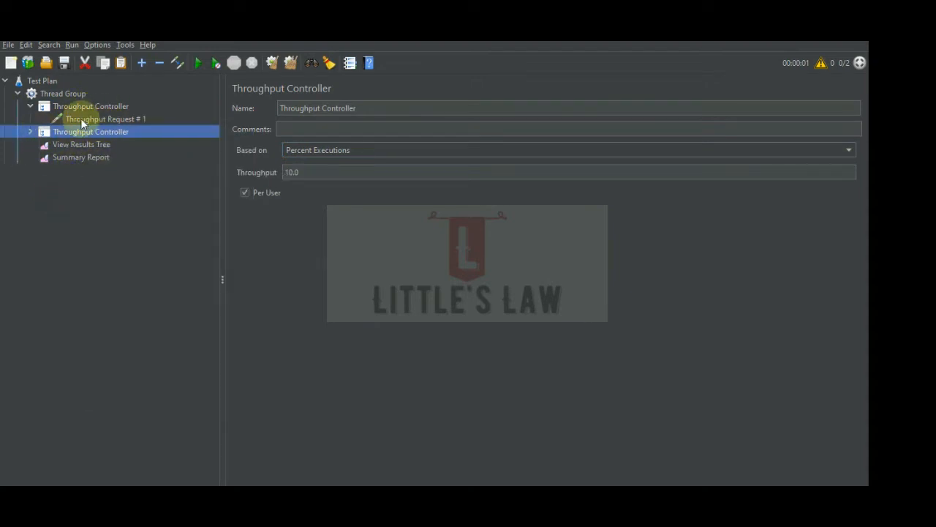
Expand the duplicated Throughput Controller and rename its HTTP request to "Throughput Request # 2".
{"action": "left_click_drag", "start_coordinate": [73, 119], "coordinate": [45, 132]}
{"action": "left_click", "coordinate": [96, 146]}
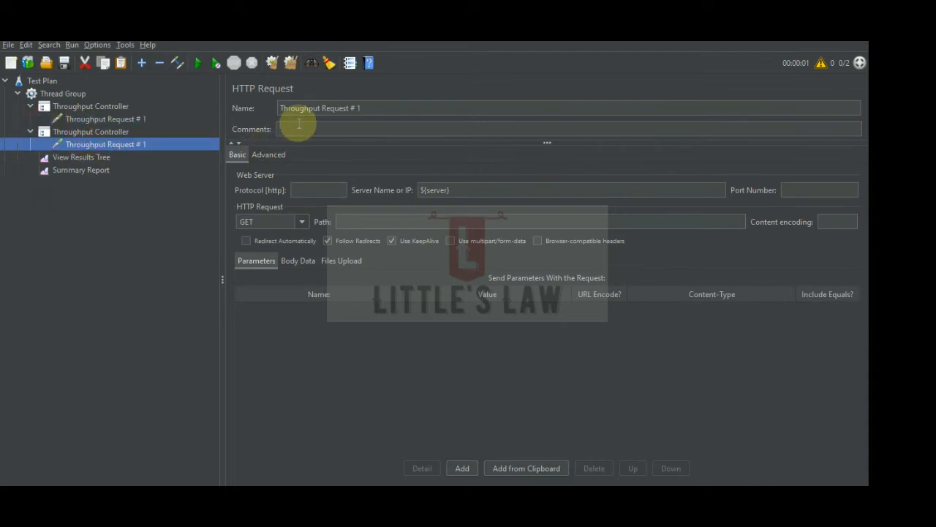
{"action": "left_click", "coordinate": [371, 109]}
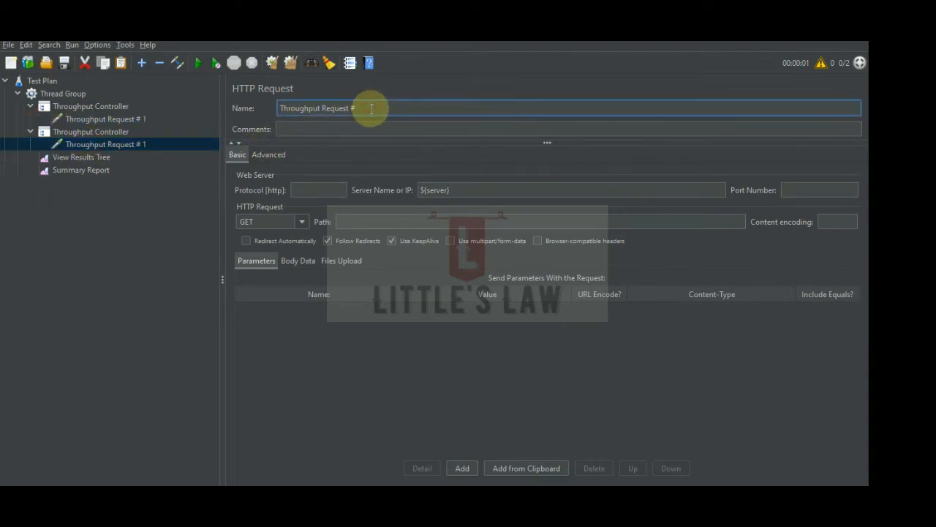
{"action": "type", "text": "2"}
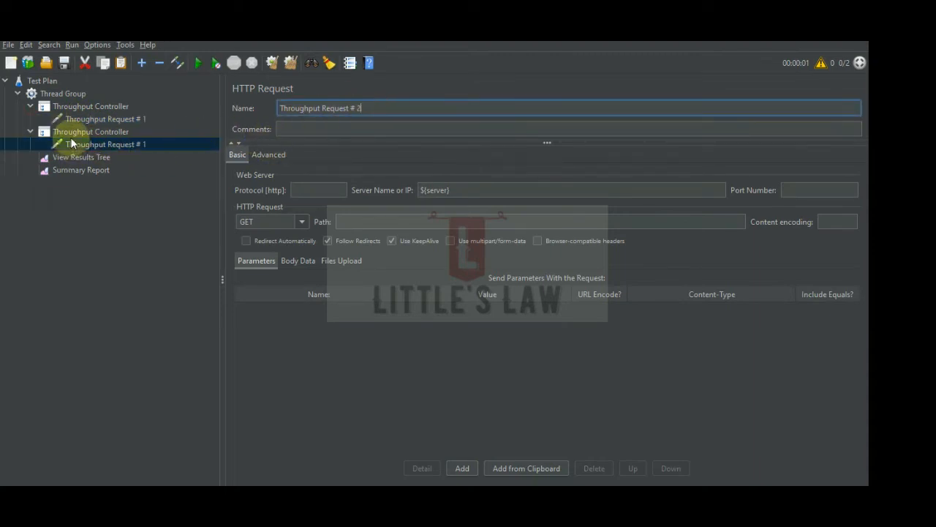
Check the execution basis and throughput settings of both Throughput Controllers.
{"action": "left_click", "coordinate": [90, 133]}
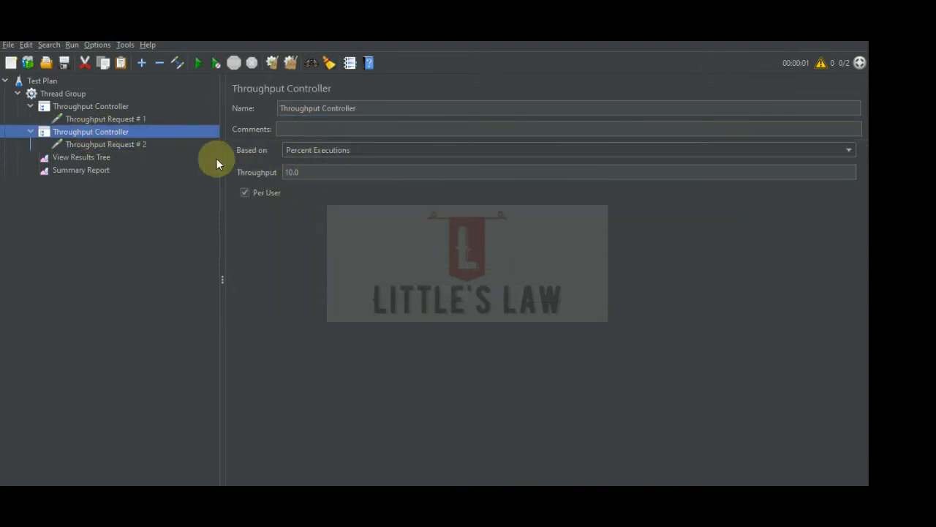
{"action": "left_click", "coordinate": [109, 107]}
{"action": "left_click", "coordinate": [343, 151]}
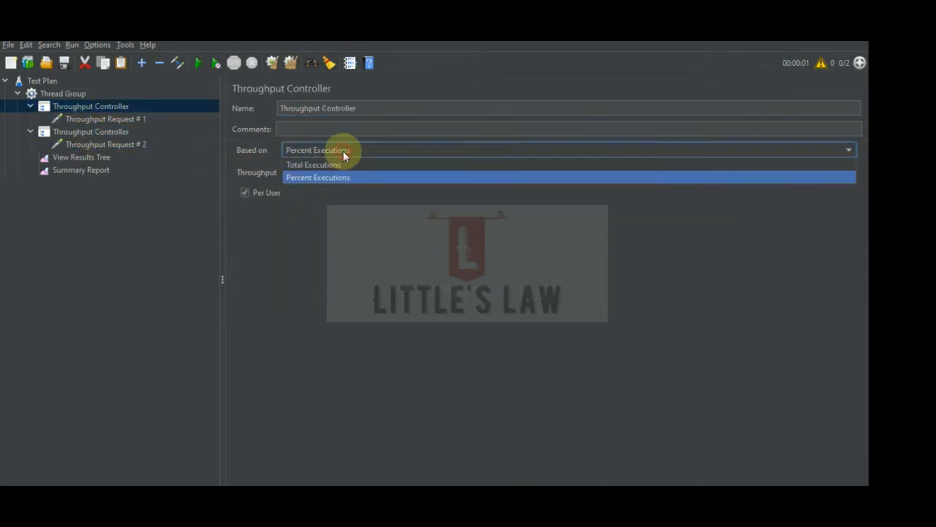
{"action": "left_click", "coordinate": [343, 151]}
{"action": "left_click", "coordinate": [77, 131]}
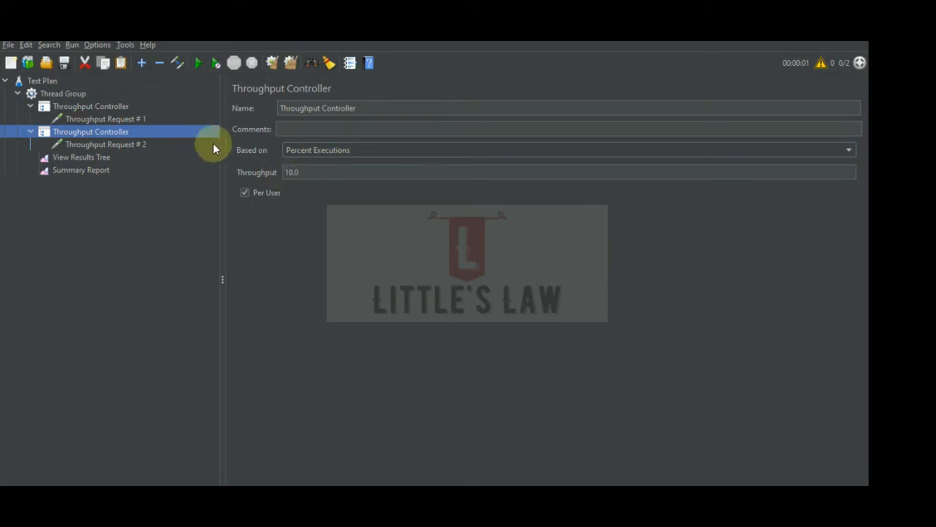
Set the throughput of the first Throughput Controller, which holds Throughput Request # 1, to 30 percent.
{"action": "left_click", "coordinate": [108, 118]}
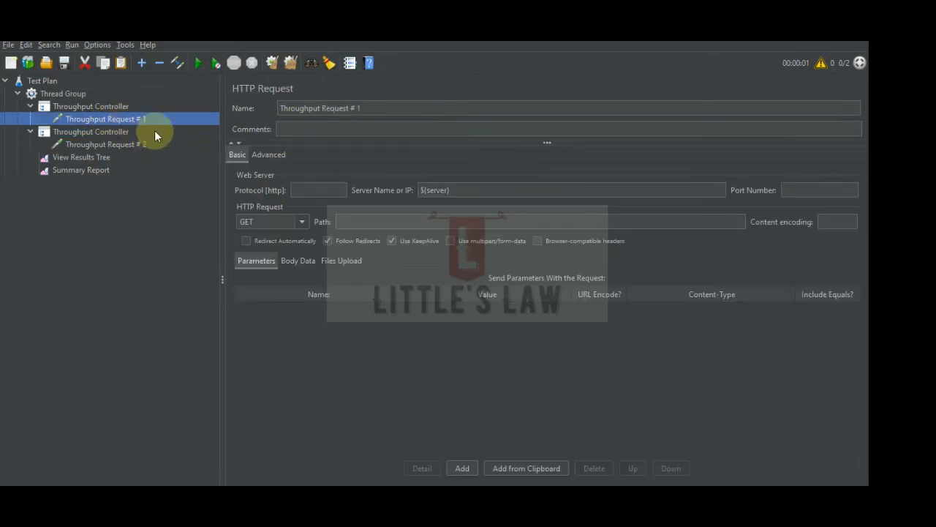
{"action": "left_click", "coordinate": [94, 107]}
{"action": "left_click", "coordinate": [307, 170]}
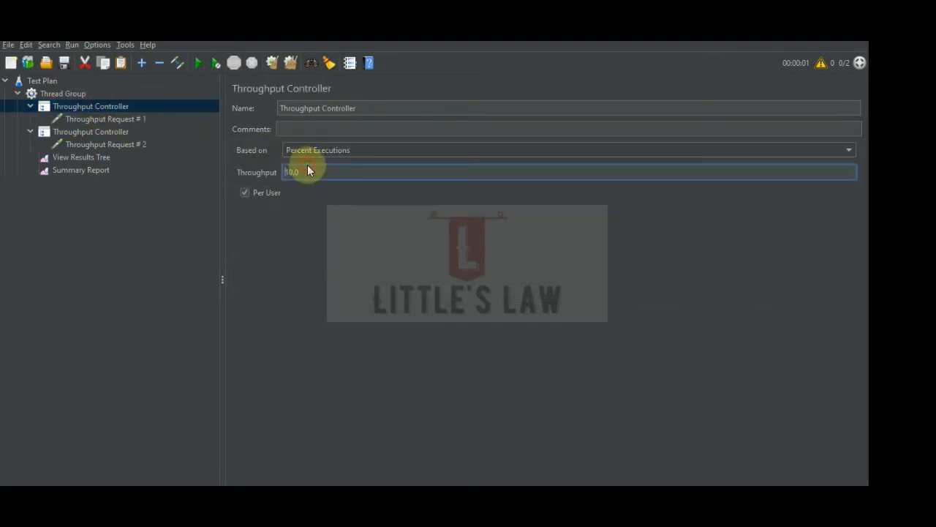
{"action": "left_click_drag", "start_coordinate": [307, 170], "coordinate": [229, 171]}
{"action": "type", "text": "30"}
{"action": "left_click", "coordinate": [109, 120]}
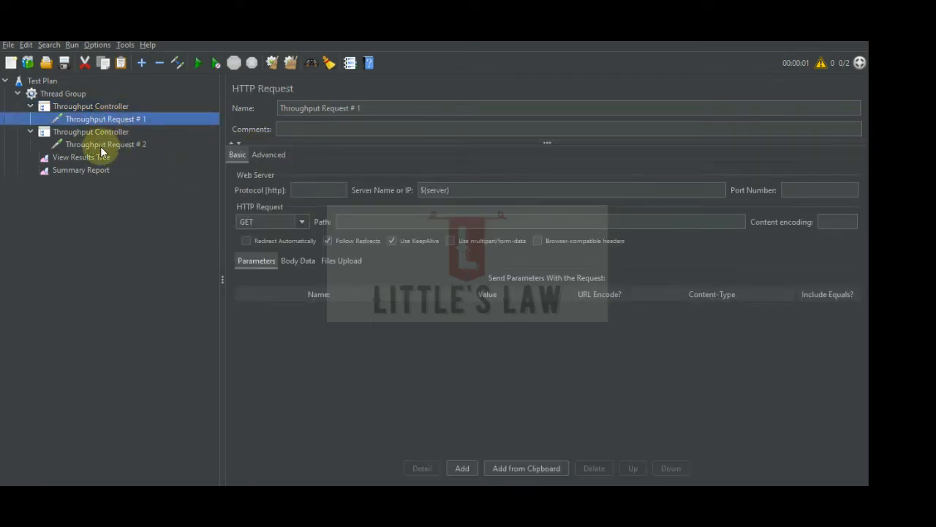
Set the throughput of the second Throughput Controller, which holds Throughput Request # 2, to 70 percent.
{"action": "left_click", "coordinate": [100, 146]}
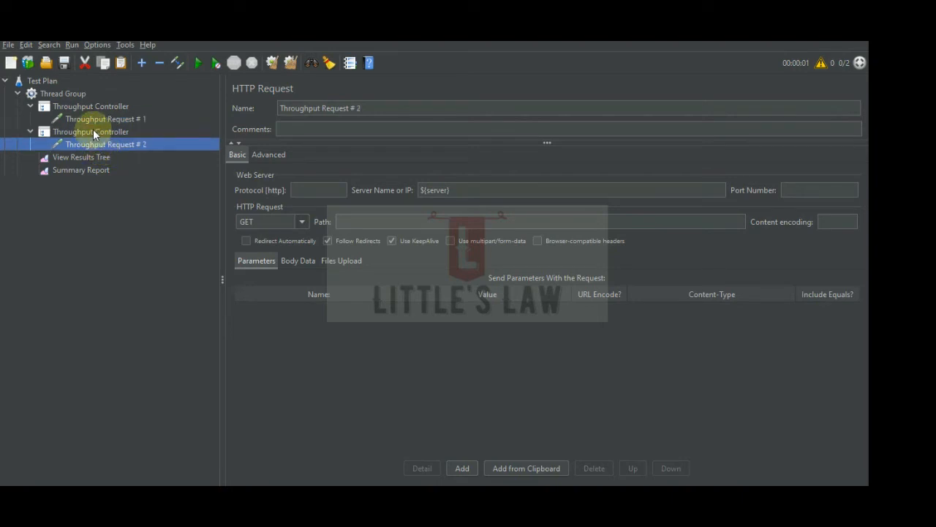
{"action": "left_click", "coordinate": [93, 132]}
{"action": "double_click", "coordinate": [301, 172]}
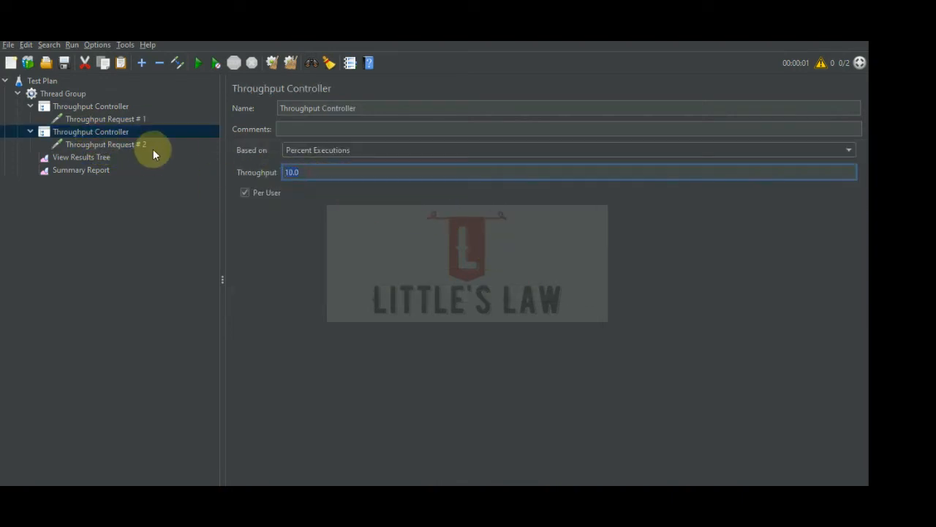
{"action": "type", "text": "70"}
{"action": "left_click", "coordinate": [95, 260]}
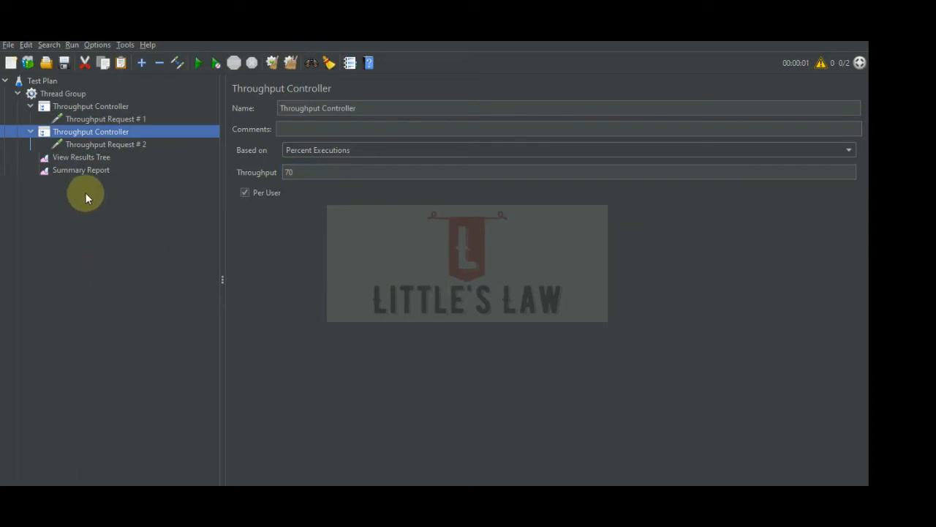
Set the Thread Group's number of threads (users) back to 1.
{"action": "left_click", "coordinate": [63, 94]}
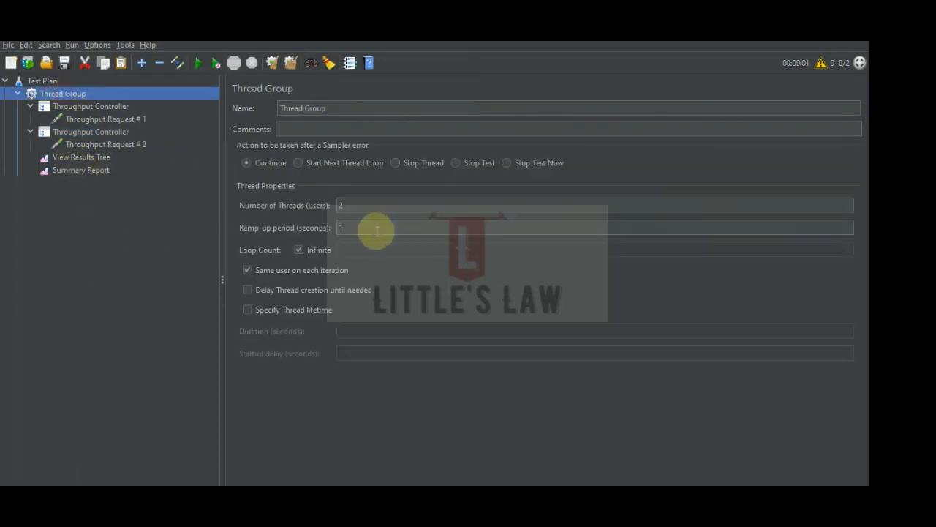
{"action": "double_click", "coordinate": [359, 205]}
{"action": "type", "text": "1"}
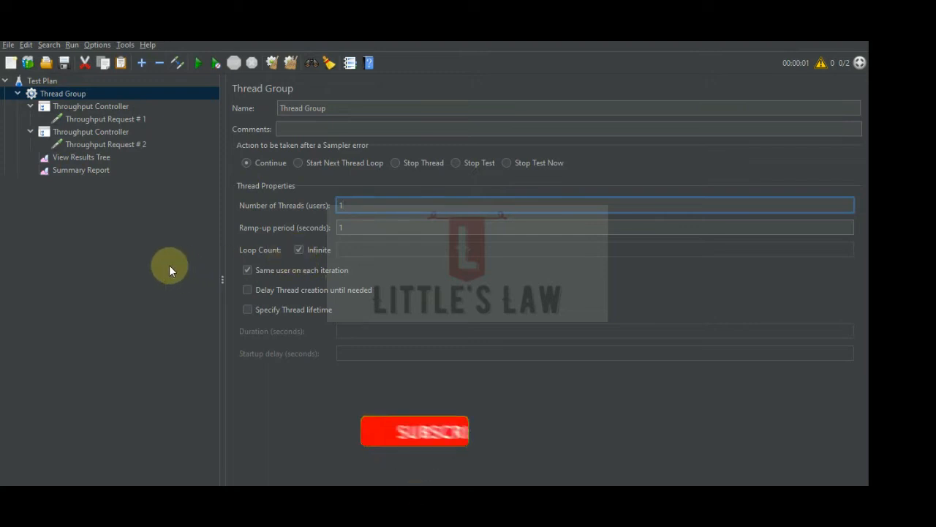
Turn off infinite looping in the Thread Group and set the loop count to 10.
{"action": "left_click", "coordinate": [100, 109]}
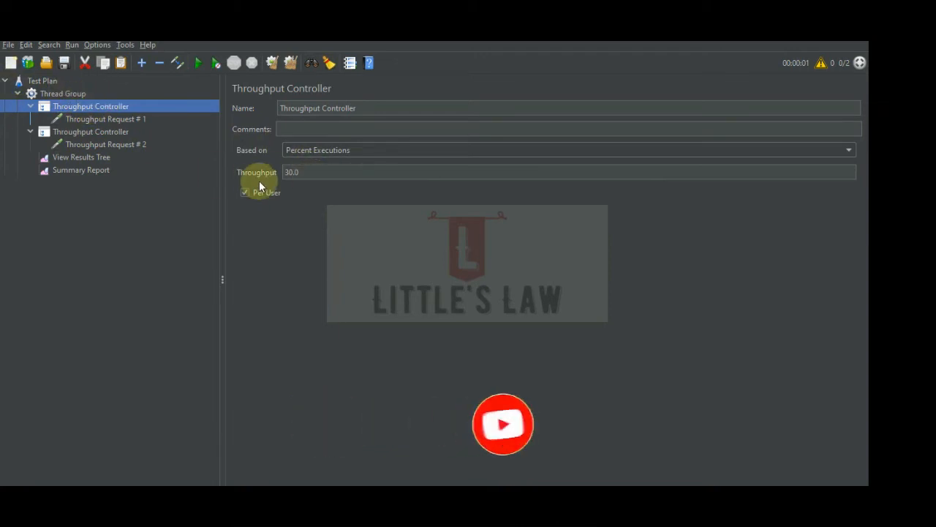
{"action": "left_click", "coordinate": [66, 92]}
{"action": "left_click", "coordinate": [298, 250]}
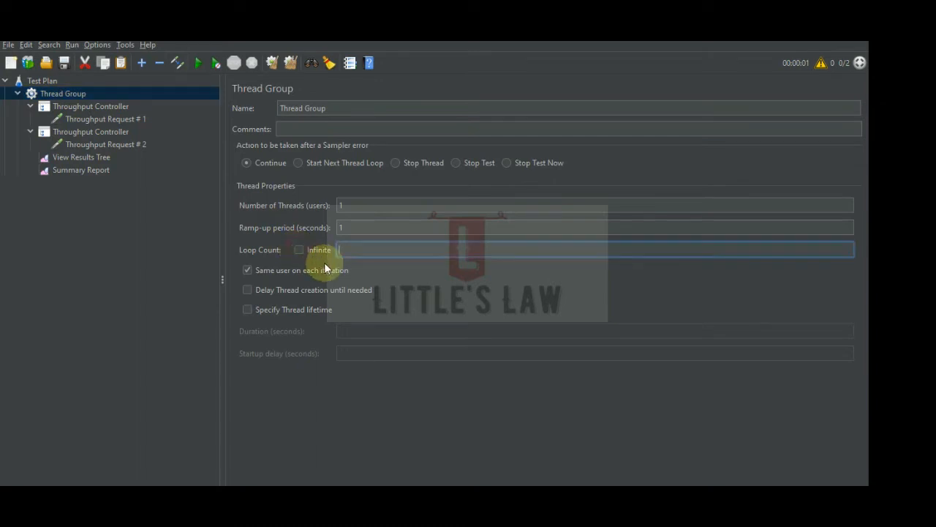
{"action": "left_click", "coordinate": [348, 248]}
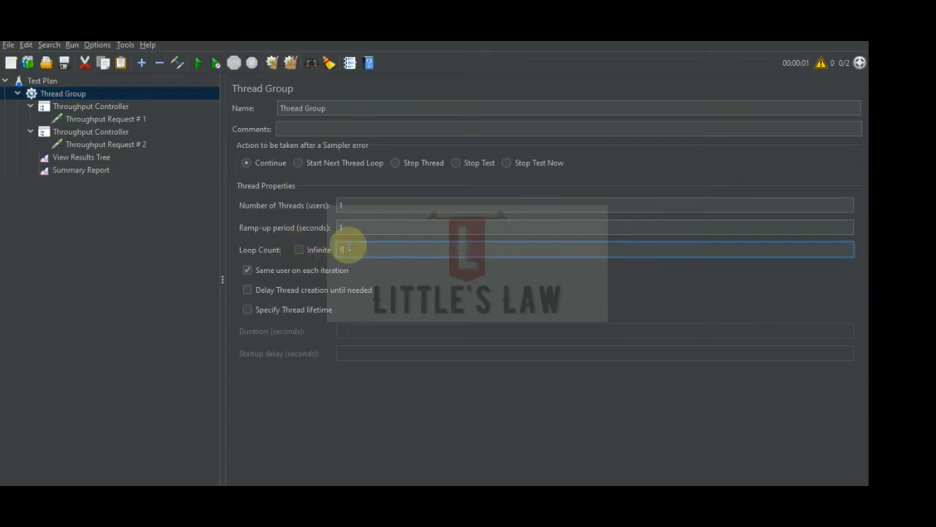
{"action": "type", "text": "0"}
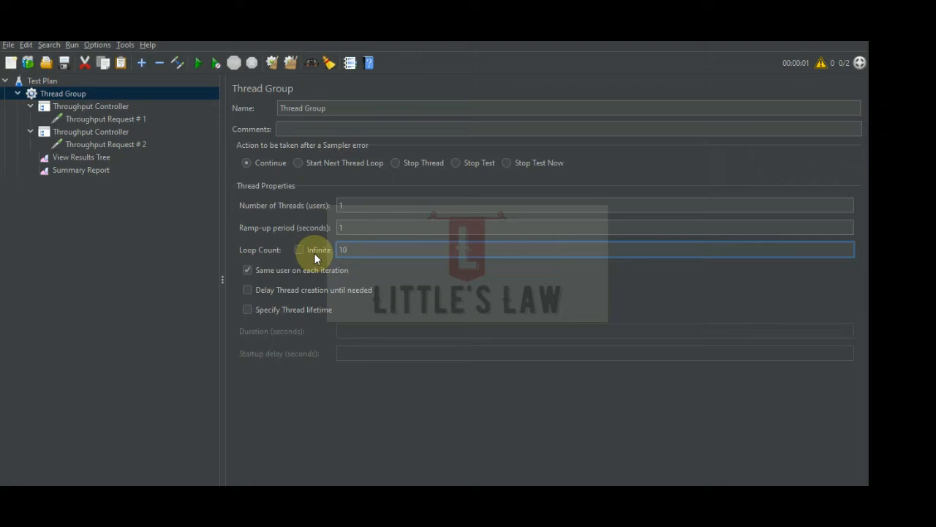
{"action": "left_click", "coordinate": [275, 311]}
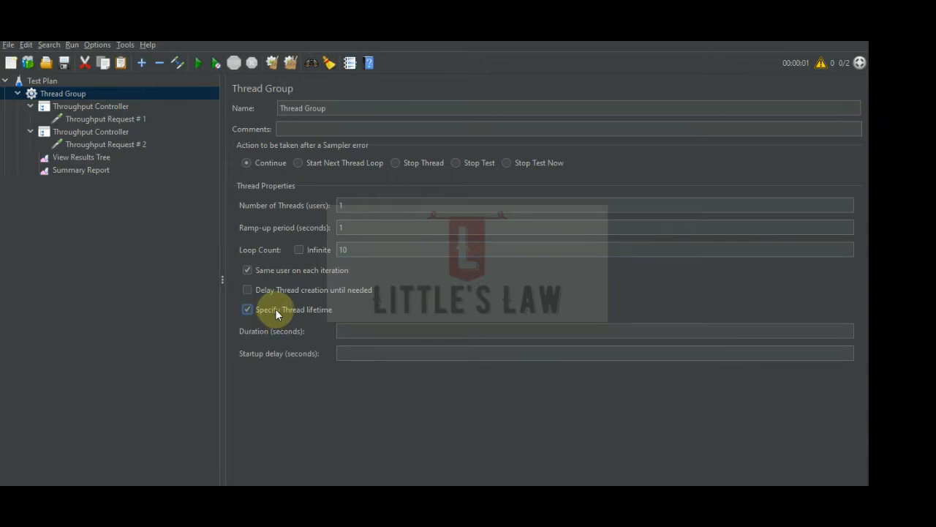
{"action": "left_click", "coordinate": [275, 309]}
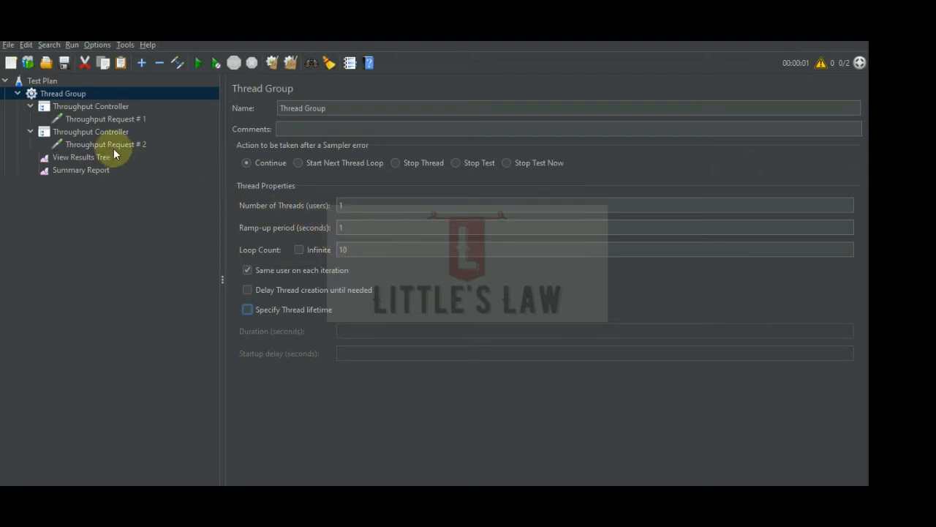
Review the Thread Group's user and loop counts and the throughput percentage of each Throughput Controller.
{"action": "double_click", "coordinate": [350, 205]}
{"action": "double_click", "coordinate": [372, 249]}
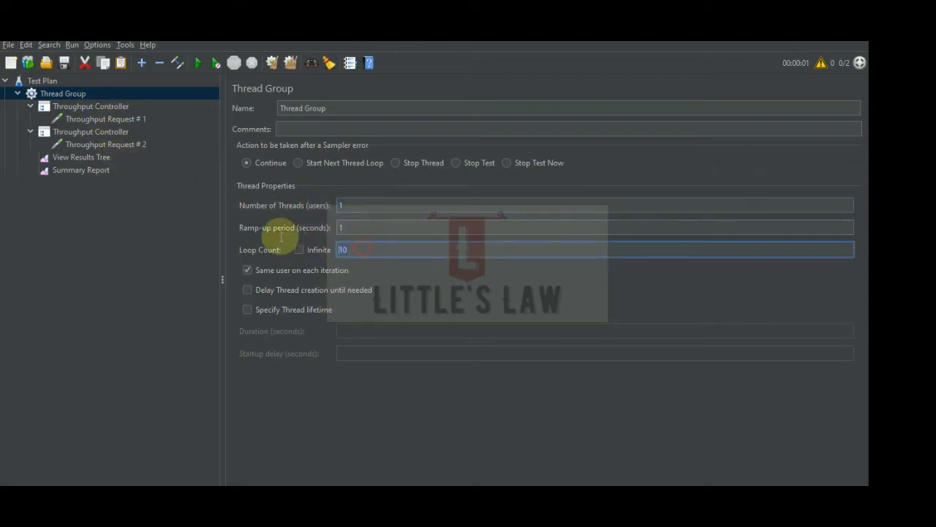
{"action": "left_click", "coordinate": [103, 107]}
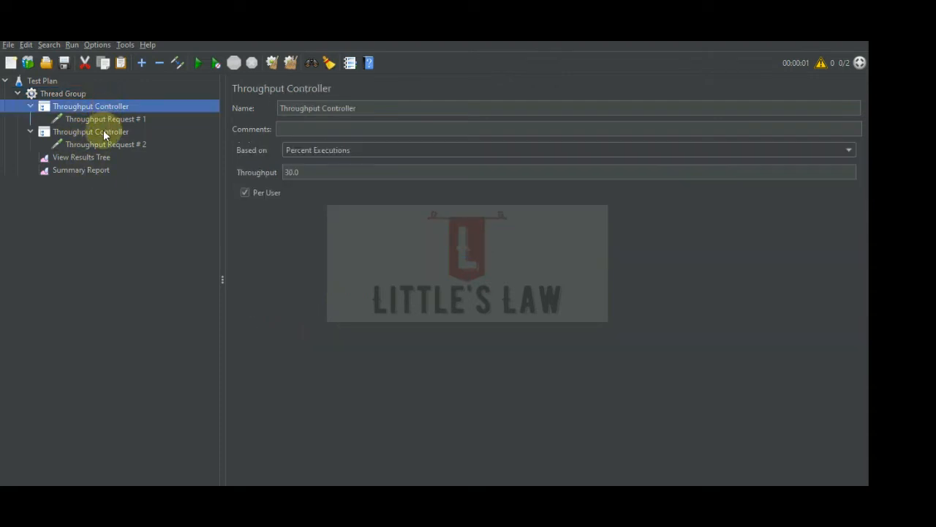
{"action": "double_click", "coordinate": [318, 173]}
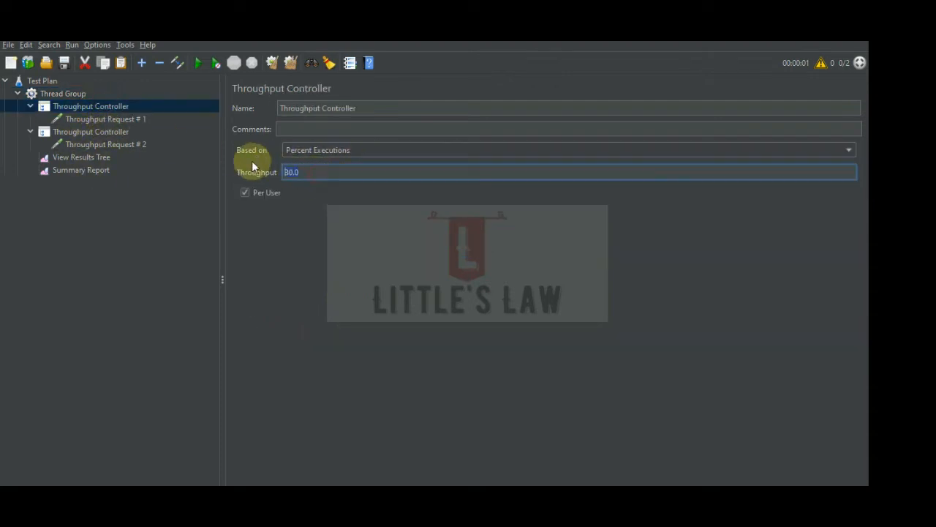
{"action": "left_click", "coordinate": [92, 131]}
{"action": "double_click", "coordinate": [301, 172]}
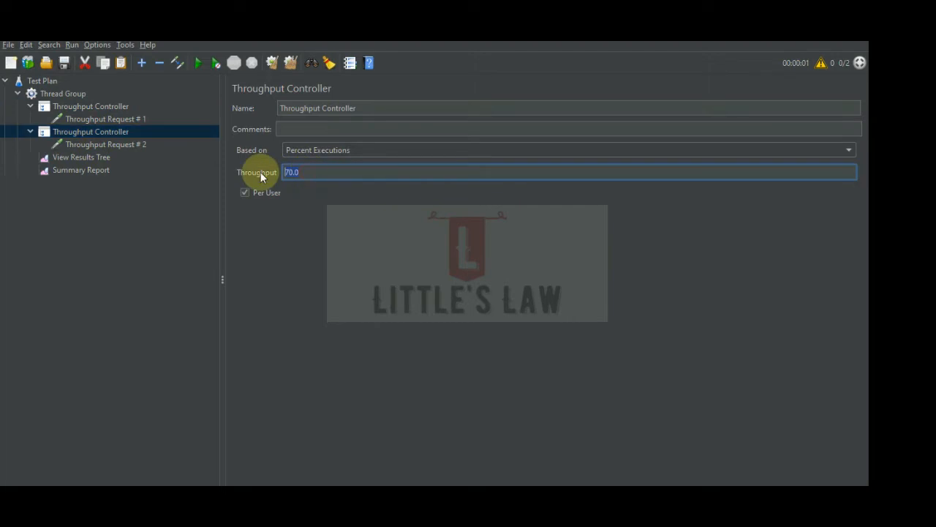
Clear all previous results and run the test with the View Results Tree open.
{"action": "left_click", "coordinate": [85, 171]}
{"action": "left_click", "coordinate": [293, 63]}
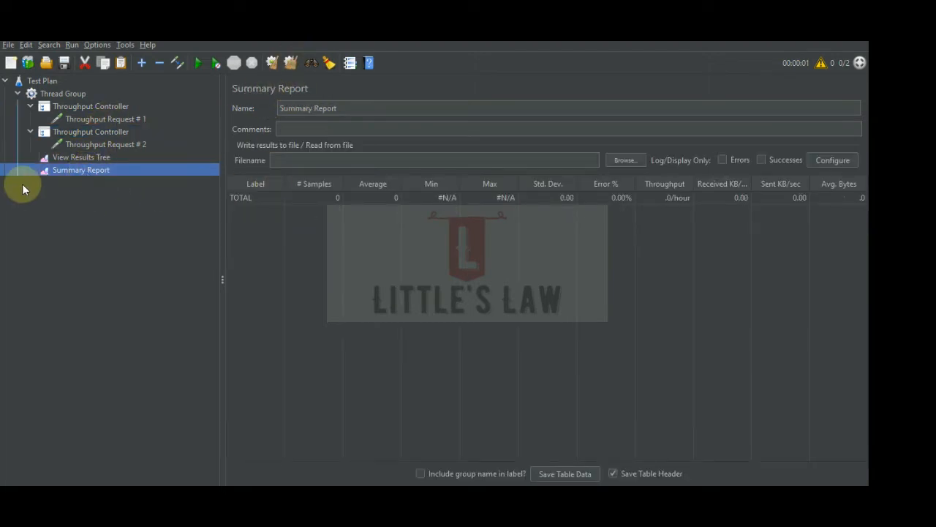
{"action": "left_click", "coordinate": [88, 157]}
{"action": "left_click", "coordinate": [199, 62]}
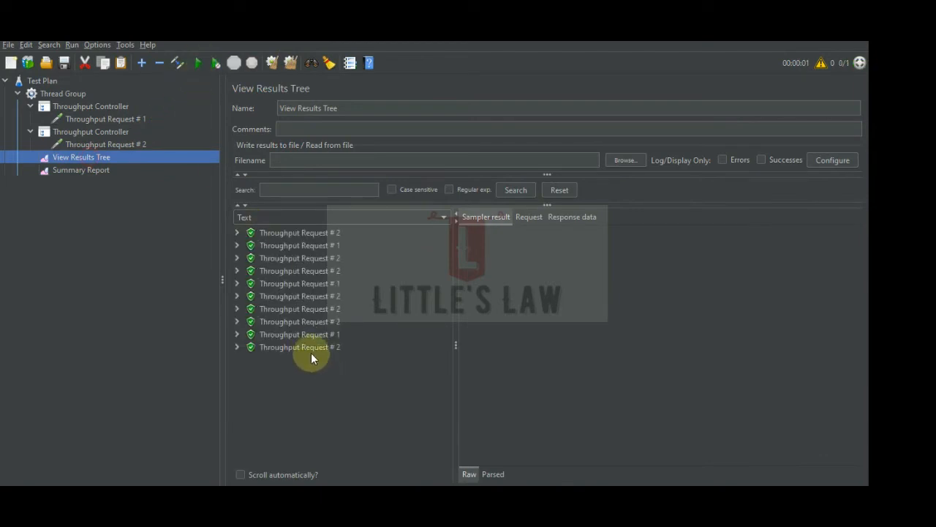
Compare the second Throughput Controller's percentage with the executed requests in the View Results Tree.
{"action": "left_click", "coordinate": [103, 133]}
{"action": "left_click", "coordinate": [86, 154]}
{"action": "left_click", "coordinate": [105, 132]}
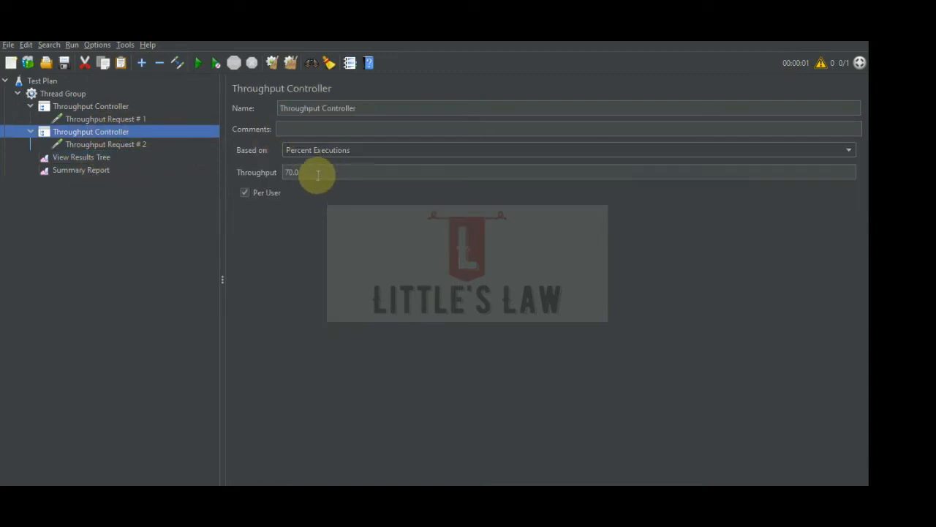
{"action": "left_click_drag", "start_coordinate": [313, 173], "coordinate": [279, 172]}
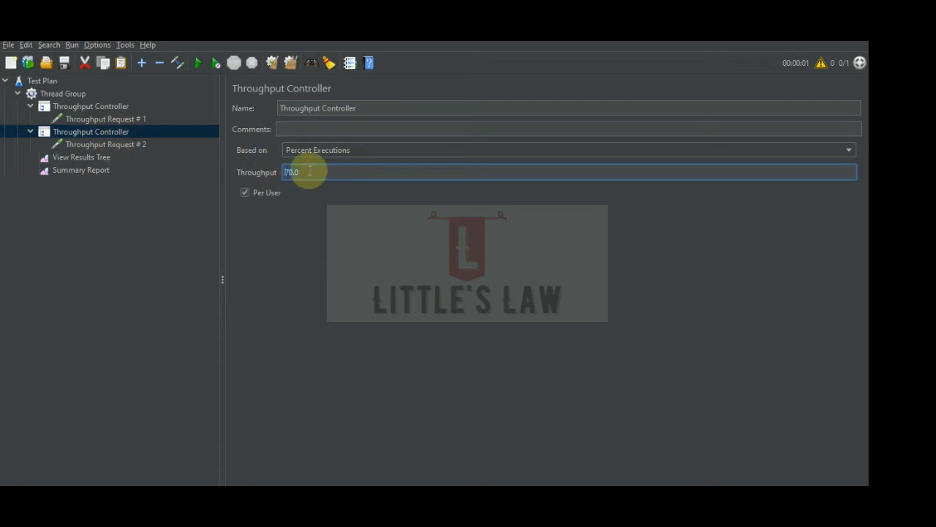
{"action": "left_click_drag", "start_coordinate": [299, 171], "coordinate": [267, 170]}
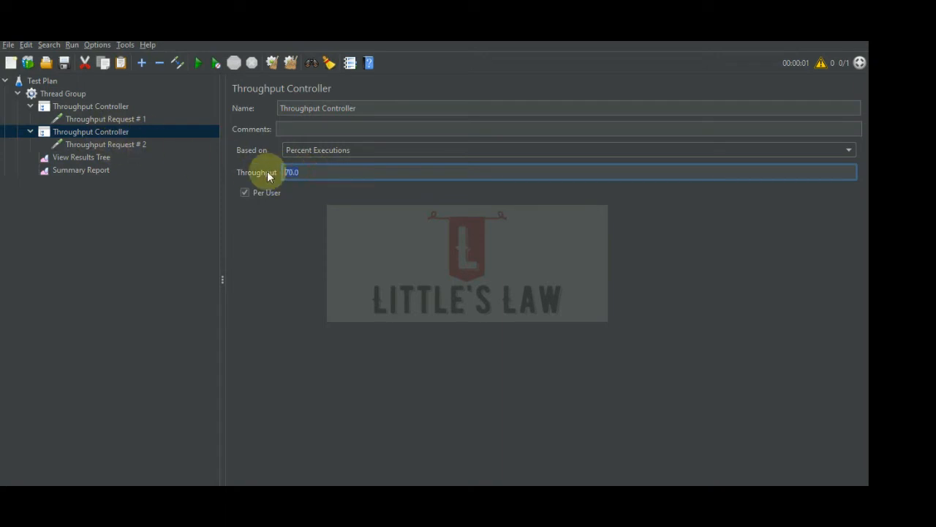
{"action": "left_click", "coordinate": [86, 157]}
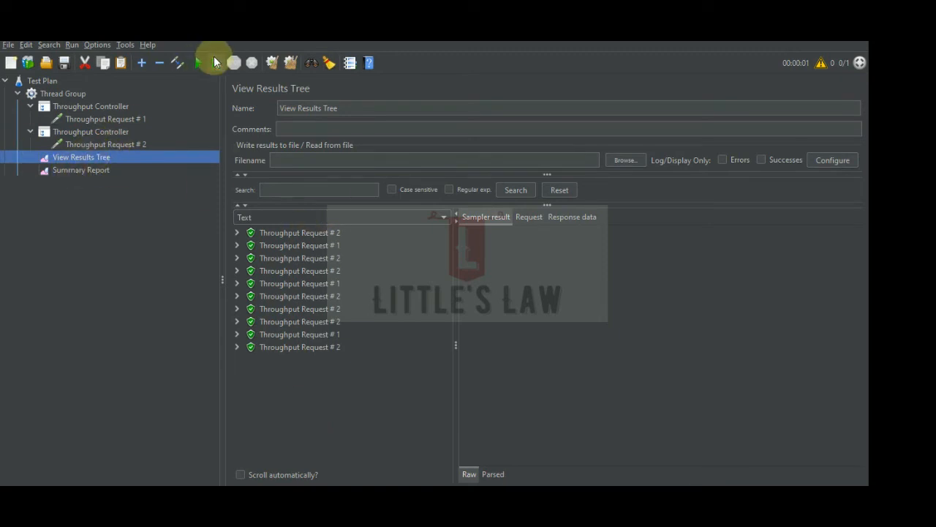
Widen the Summary Report's Label column and compare each request's sample count with the percentages of both Throughput Controllers.
{"action": "left_click", "coordinate": [94, 171]}
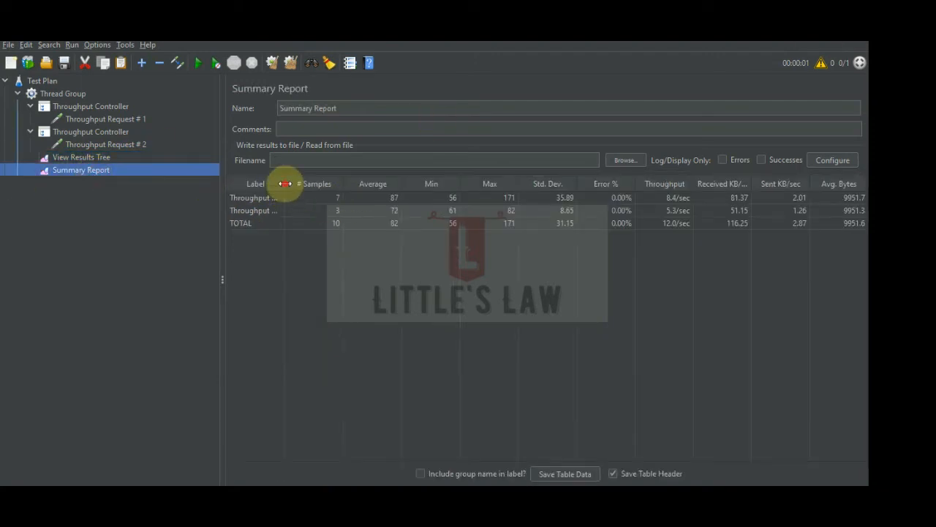
{"action": "left_click_drag", "start_coordinate": [286, 184], "coordinate": [365, 183]}
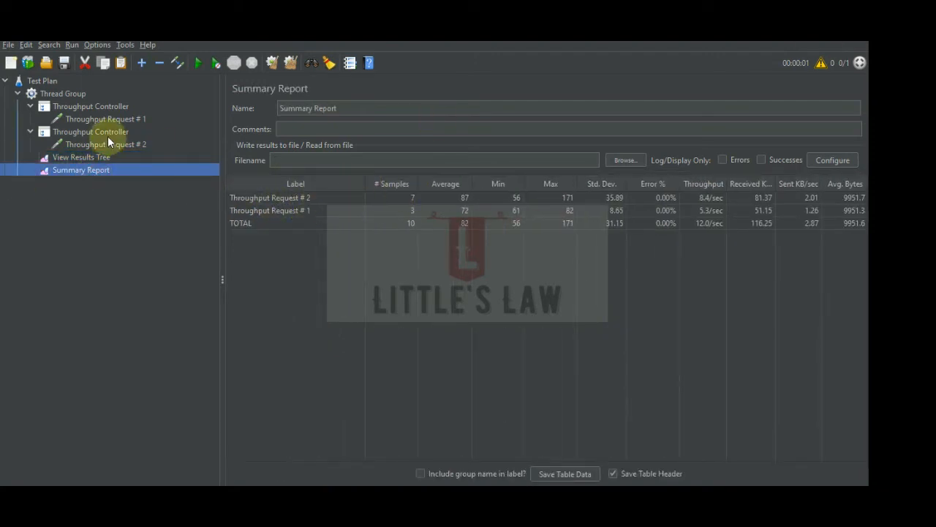
{"action": "left_click", "coordinate": [107, 134]}
{"action": "left_click", "coordinate": [311, 172]}
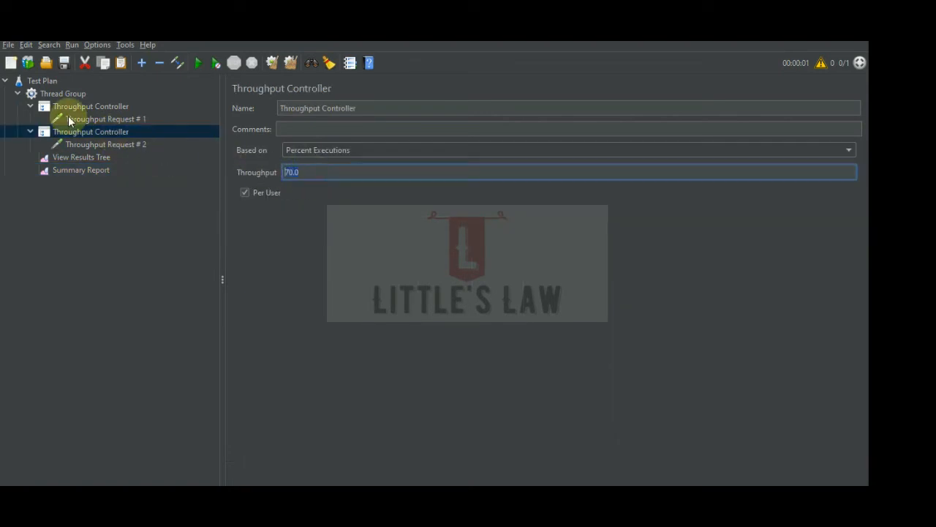
{"action": "left_click", "coordinate": [77, 107]}
{"action": "left_click", "coordinate": [307, 172]}
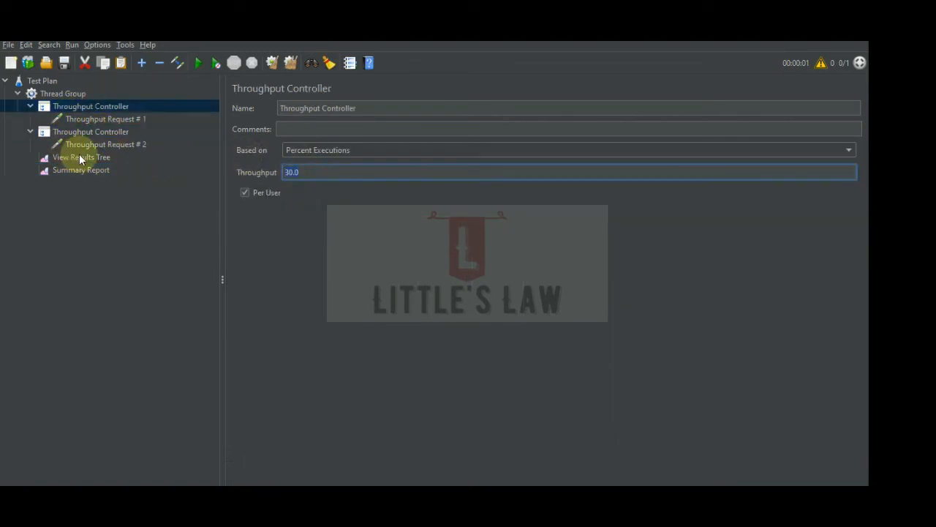
{"action": "left_click", "coordinate": [77, 157]}
{"action": "left_click", "coordinate": [71, 170]}
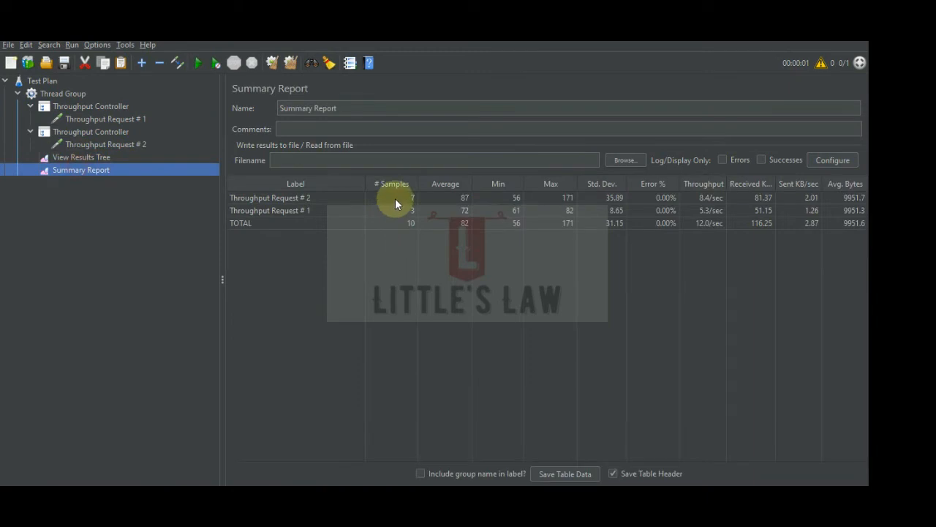
{"action": "left_click", "coordinate": [396, 199]}
{"action": "left_click", "coordinate": [396, 209]}
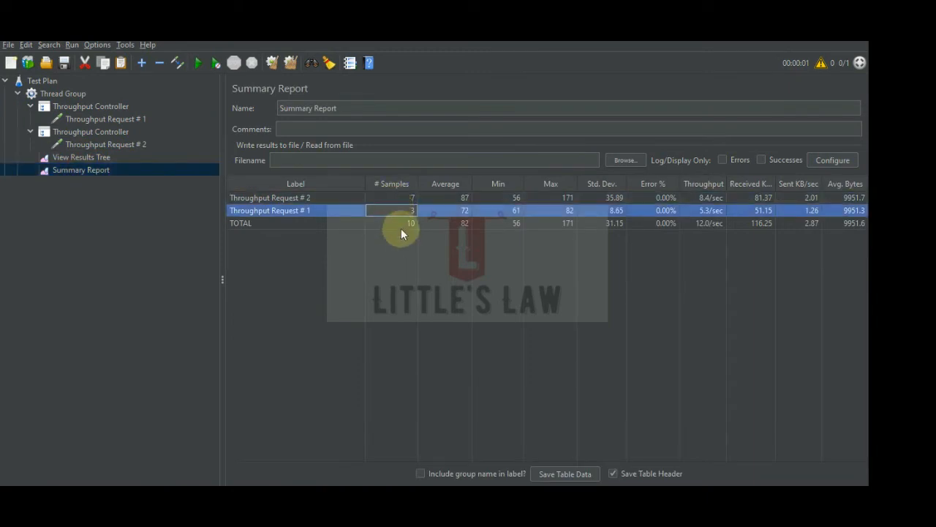
Set the Thread Group's loop count to 20.
{"action": "left_click", "coordinate": [66, 93]}
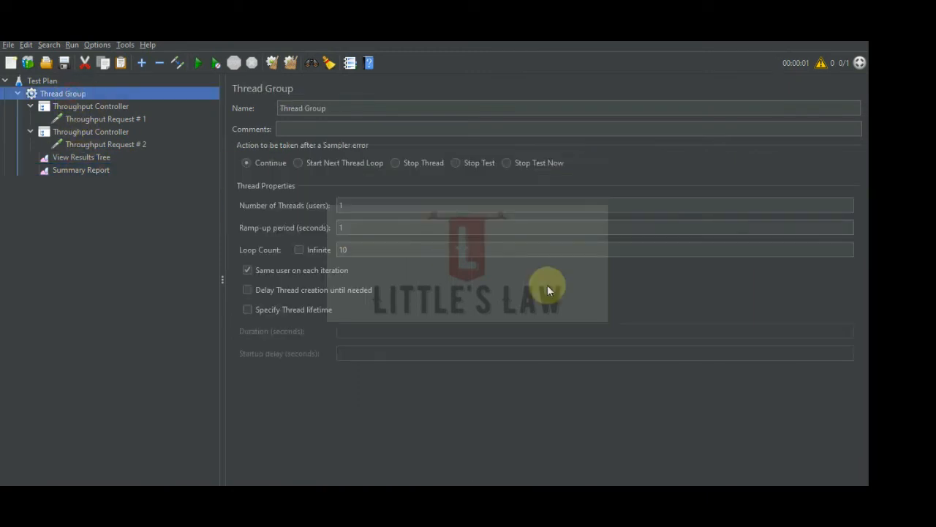
{"action": "double_click", "coordinate": [354, 251]}
{"action": "type", "text": "20"}
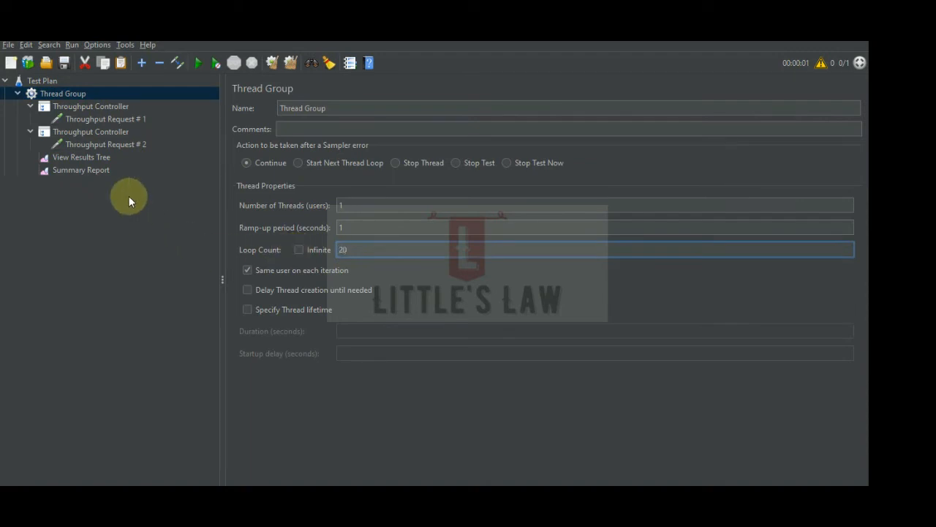
Clear the old results, run the test with 20 loops and check both requests' sample counts in the Summary Report.
{"action": "left_click", "coordinate": [73, 169]}
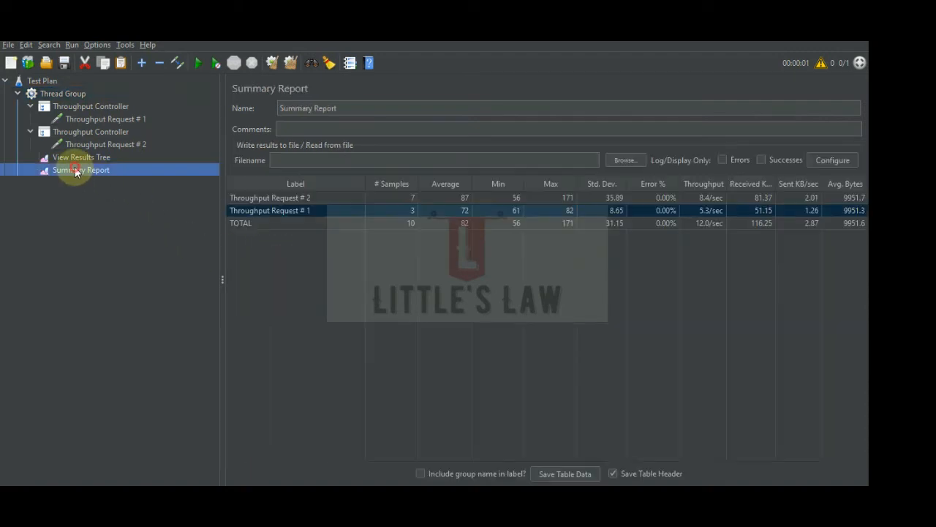
{"action": "left_click", "coordinate": [293, 62]}
{"action": "left_click", "coordinate": [196, 64]}
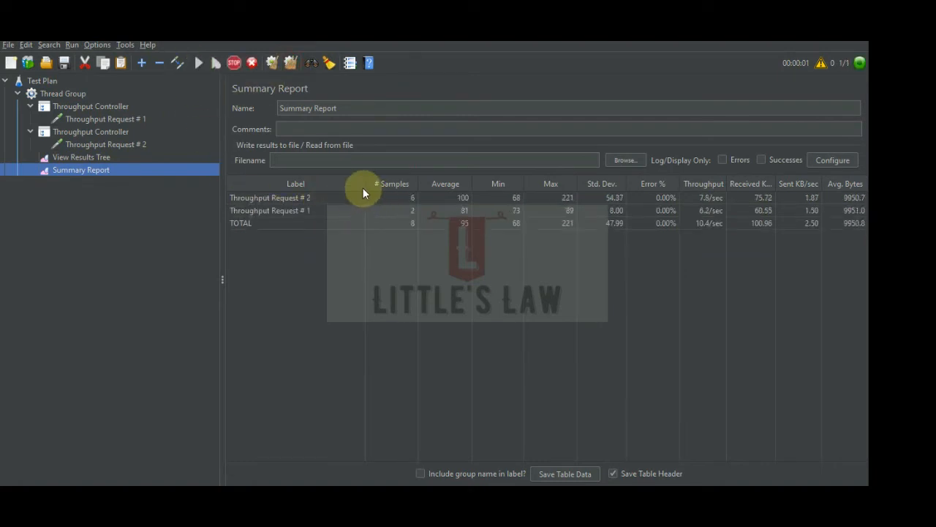
{"action": "left_click", "coordinate": [400, 198]}
{"action": "left_click", "coordinate": [400, 210]}
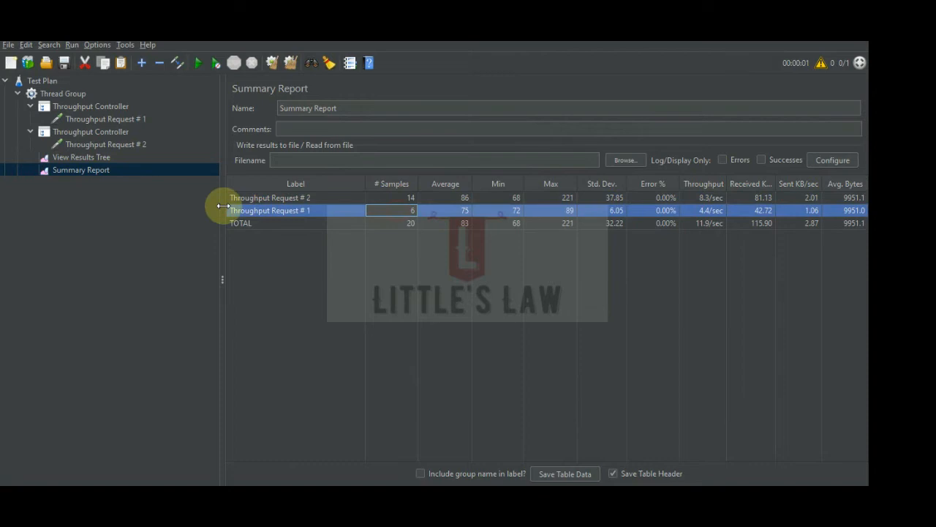
Set the Thread Group's loop count to 23.
{"action": "left_click", "coordinate": [74, 95]}
{"action": "left_click_drag", "start_coordinate": [348, 249], "coordinate": [316, 247]}
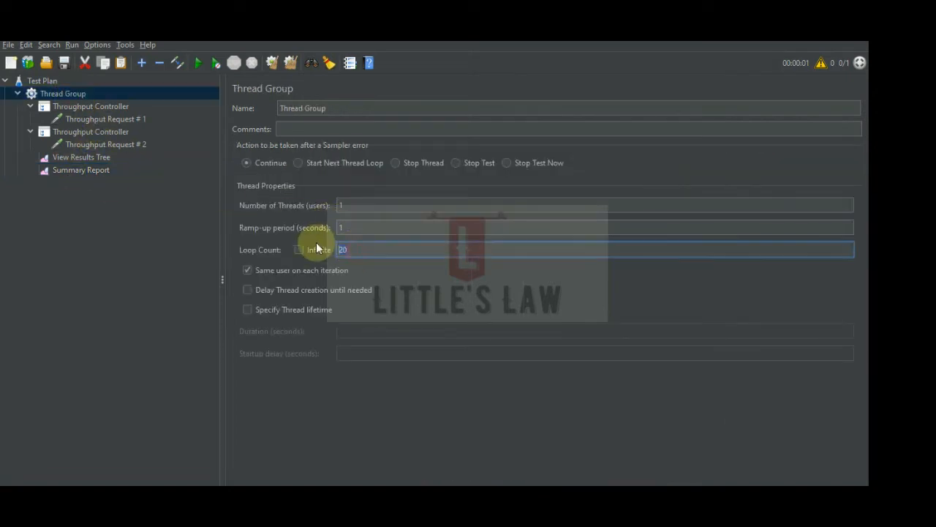
{"action": "type", "text": "23"}
Clear the old results, run the test with 23 loops and check both requests' sample counts in the Summary Report.
{"action": "left_click", "coordinate": [82, 170]}
{"action": "left_click", "coordinate": [281, 62]}
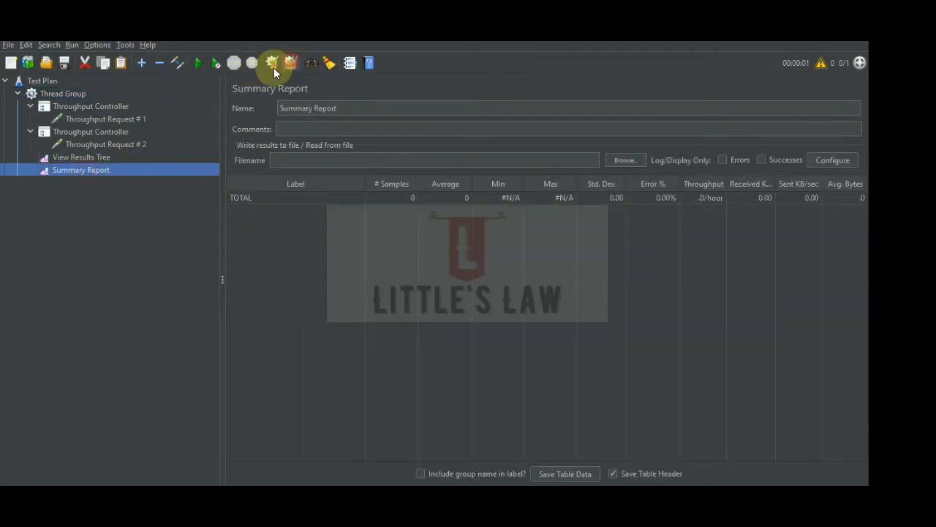
{"action": "left_click", "coordinate": [197, 63]}
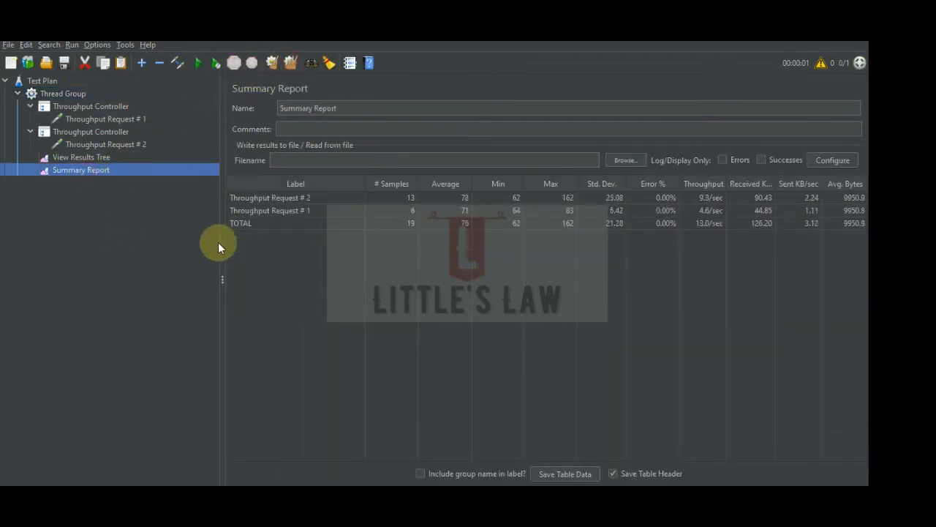
{"action": "left_click", "coordinate": [399, 199]}
{"action": "left_click", "coordinate": [392, 210]}
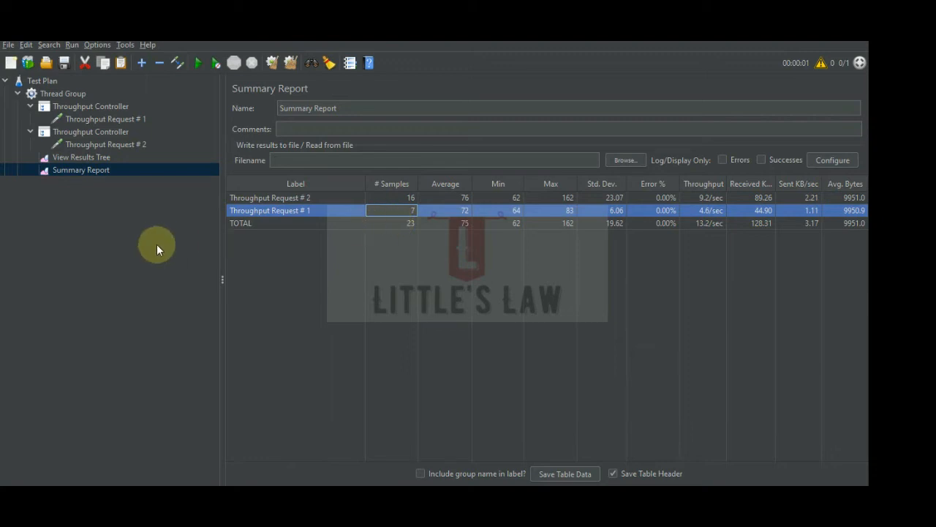
{"action": "left_click", "coordinate": [107, 227]}
Duplicate the second Throughput Controller, which holds Throughput Request # 2.
{"action": "left_click", "coordinate": [78, 132]}
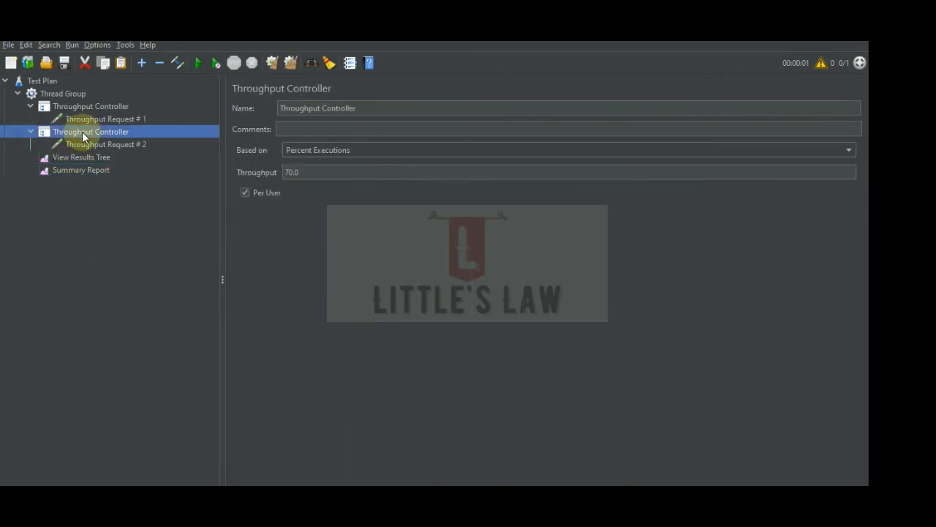
{"action": "right_click", "coordinate": [82, 131]}
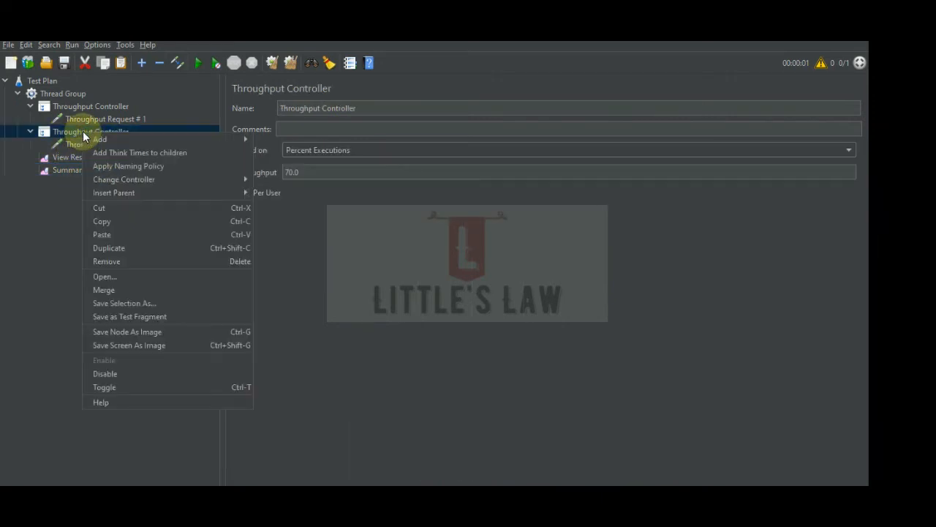
{"action": "left_click", "coordinate": [127, 248]}
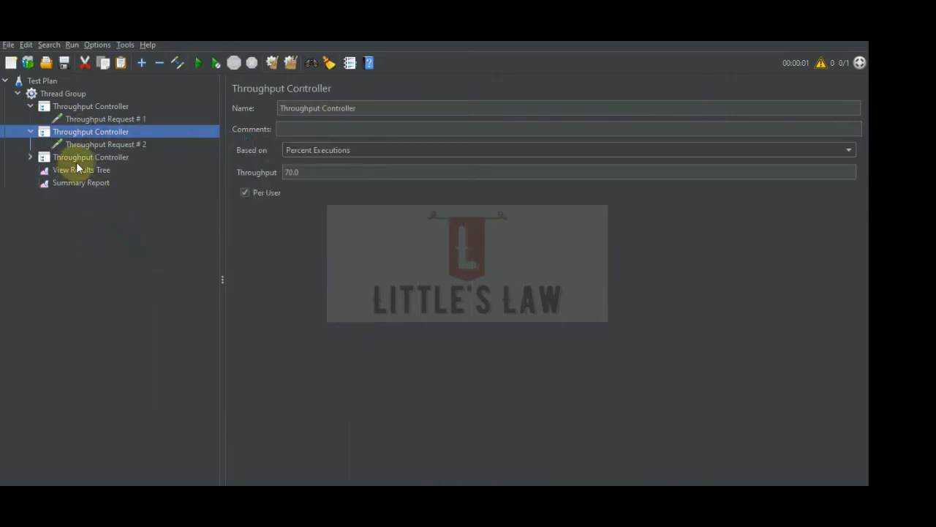
Rename the HTTP request inside the duplicated Throughput Controller to Throughput Request # 3.
{"action": "left_click", "coordinate": [76, 159]}
{"action": "left_click", "coordinate": [29, 156]}
{"action": "left_click", "coordinate": [119, 169]}
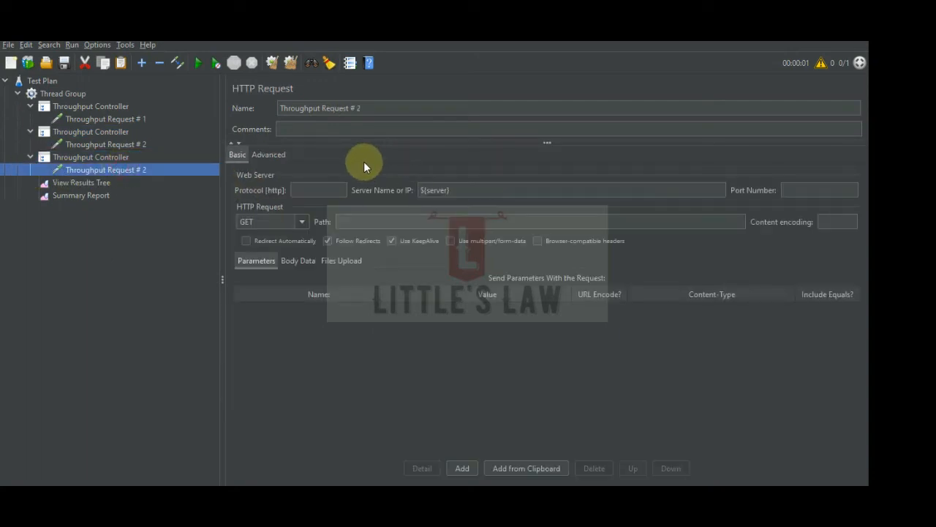
{"action": "left_click", "coordinate": [370, 108]}
{"action": "key", "text": "BackSpace"}
{"action": "type", "text": "3"}
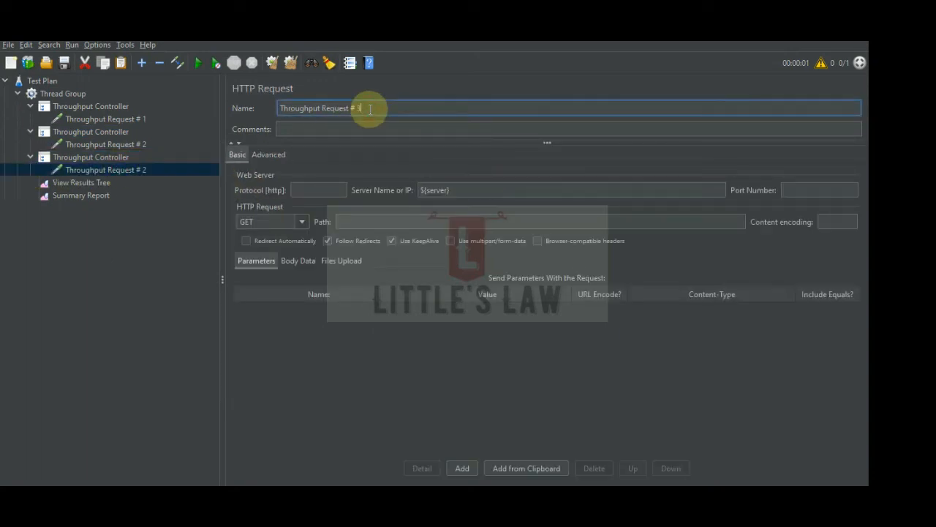
Set the percent-executions throughput of the controller holding Throughput Request # 2 to 10.
{"action": "left_click", "coordinate": [97, 153]}
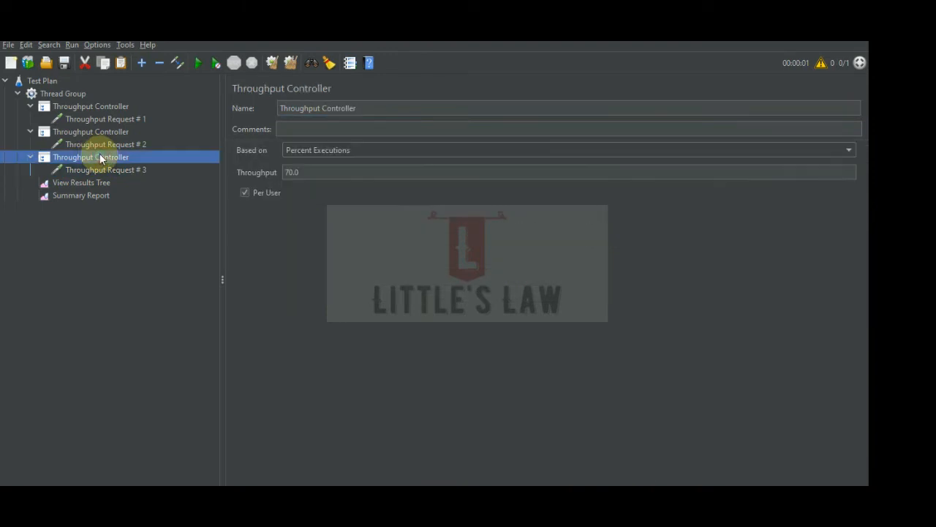
{"action": "left_click", "coordinate": [95, 109]}
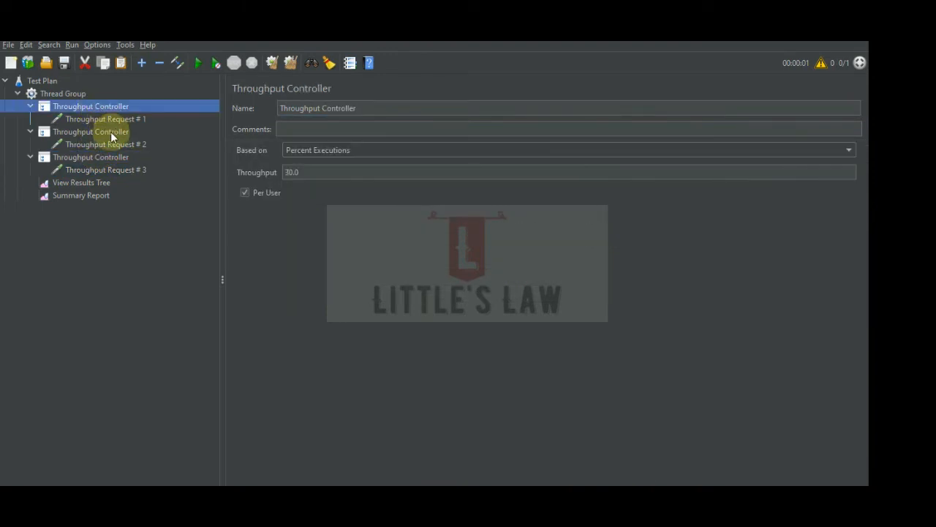
{"action": "left_click", "coordinate": [104, 132]}
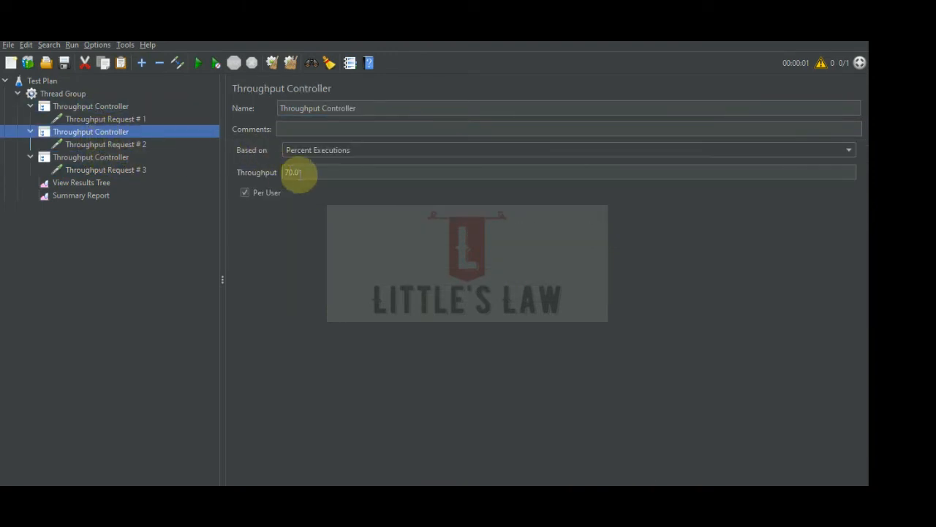
{"action": "left_click_drag", "start_coordinate": [300, 174], "coordinate": [226, 173]}
{"action": "type", "text": "10"}
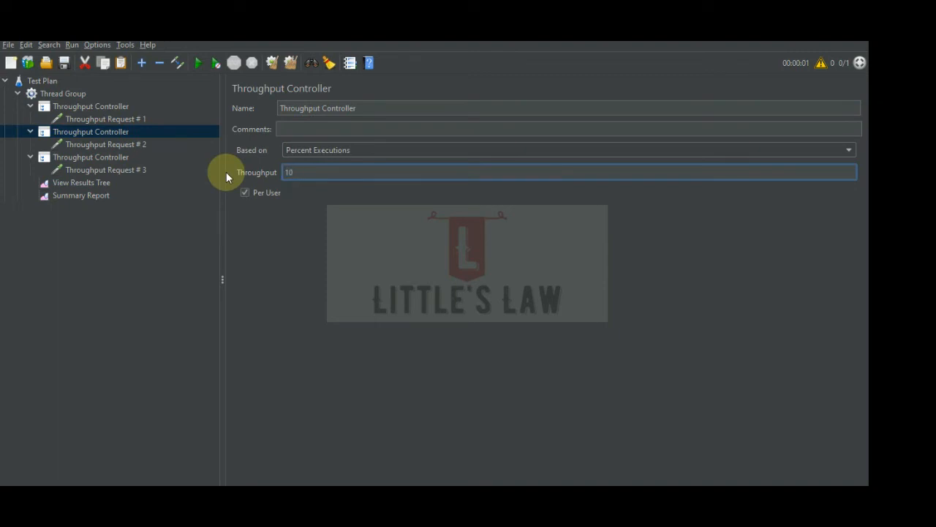
Set the percent-executions throughput of the controller holding Throughput Request # 3 to 60.
{"action": "left_click", "coordinate": [104, 158]}
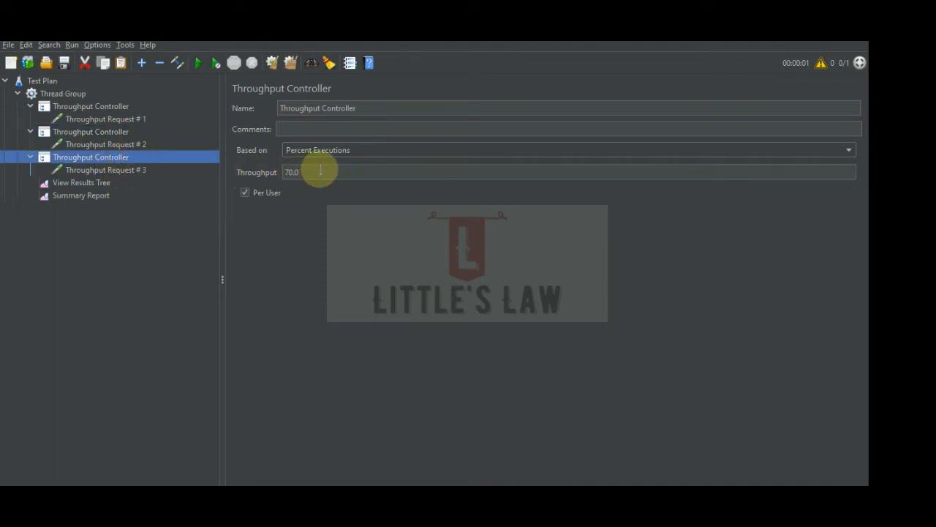
{"action": "left_click", "coordinate": [123, 107]}
{"action": "left_click", "coordinate": [122, 133]}
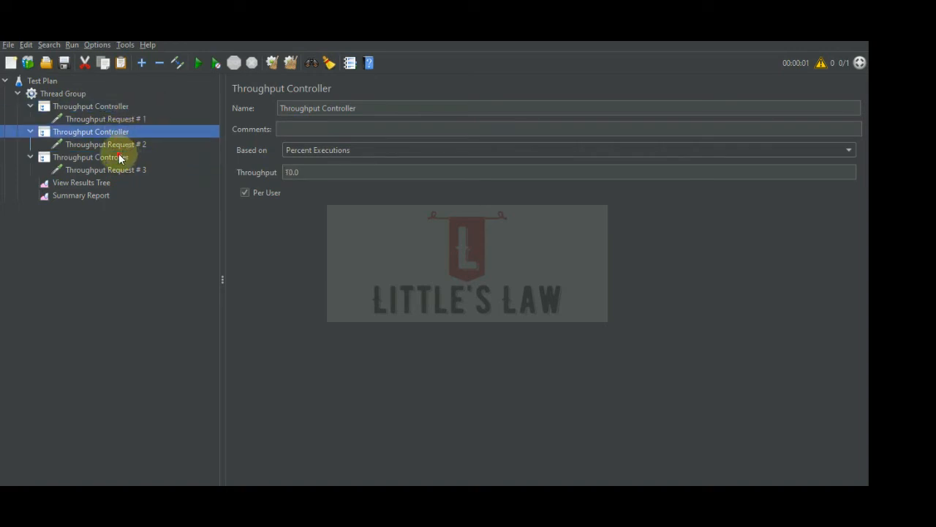
{"action": "left_click", "coordinate": [119, 158]}
{"action": "double_click", "coordinate": [295, 172]}
{"action": "type", "text": "60"}
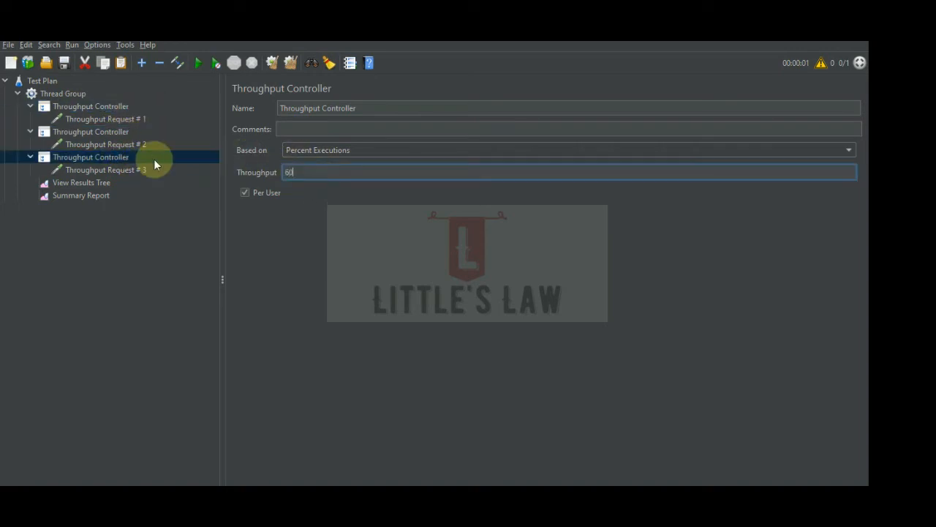
{"action": "left_click", "coordinate": [154, 159]}
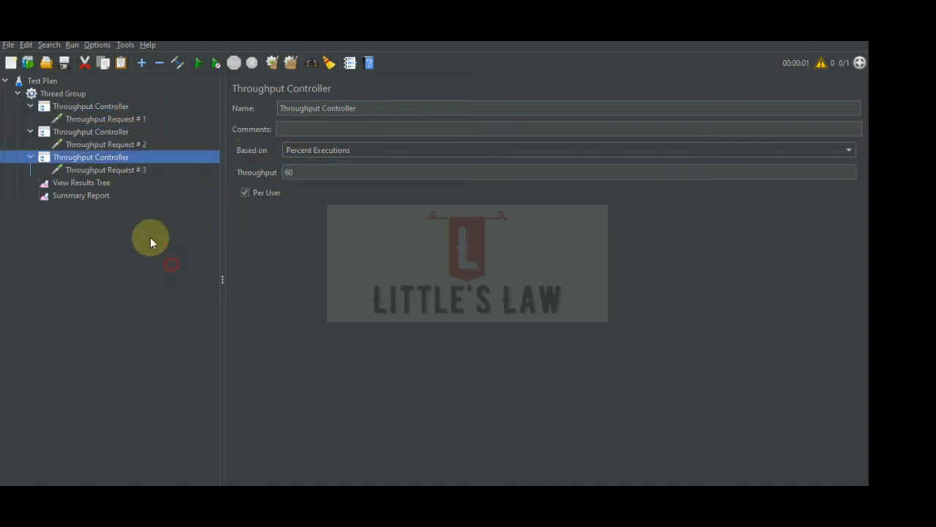
Set the Thread Group's loop count to 20.
{"action": "left_click", "coordinate": [64, 94]}
{"action": "left_click_drag", "start_coordinate": [359, 250], "coordinate": [298, 249]}
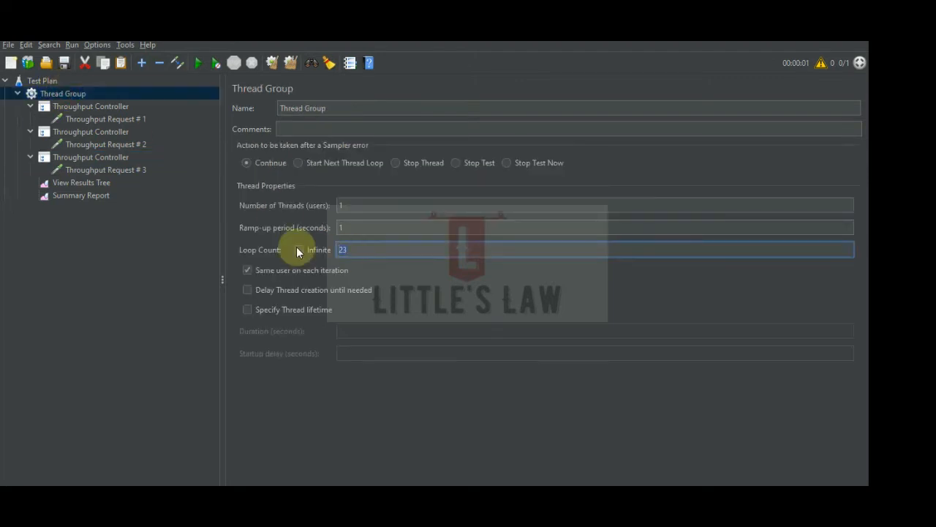
{"action": "type", "text": "20"}
Clear the old Summary Report results and run the test with the three-way percentage split.
{"action": "left_click", "coordinate": [71, 195]}
{"action": "left_click", "coordinate": [289, 63]}
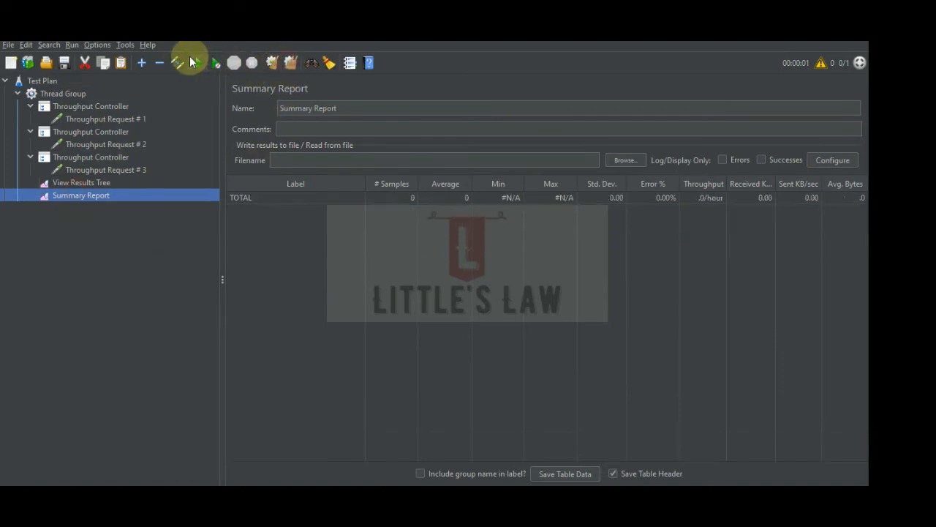
{"action": "left_click", "coordinate": [195, 64]}
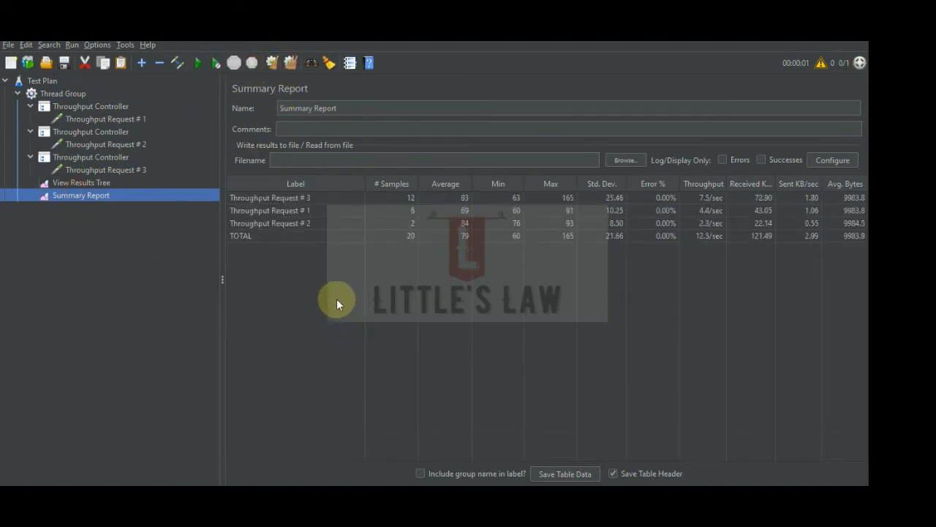
Compare the loop count and each Throughput Controller's percentage with the three requests' sample counts in the Summary Report.
{"action": "left_click", "coordinate": [67, 94]}
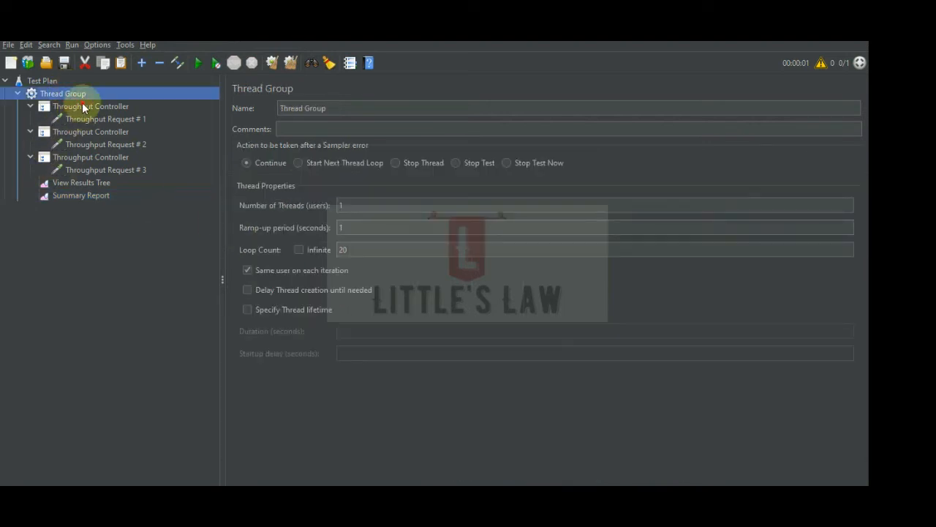
{"action": "left_click", "coordinate": [82, 107]}
{"action": "left_click", "coordinate": [89, 132]}
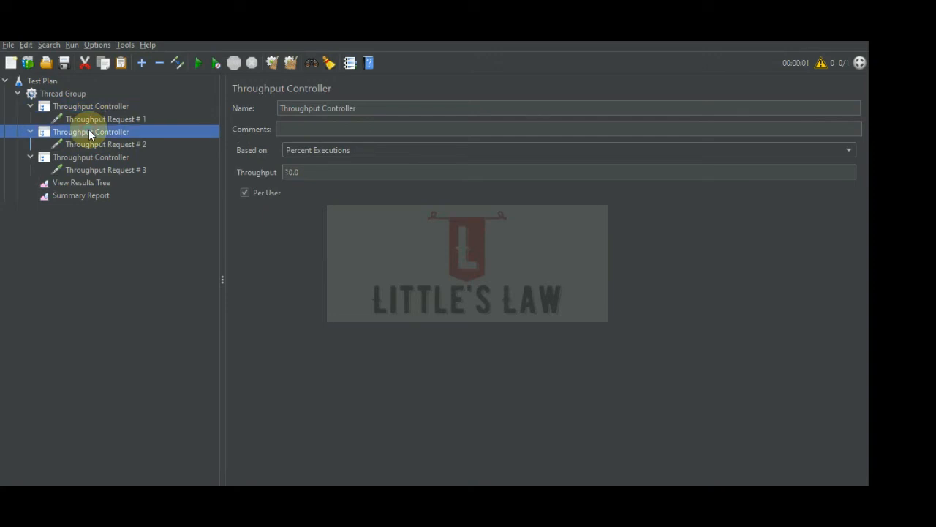
{"action": "left_click", "coordinate": [90, 160]}
{"action": "left_click", "coordinate": [87, 194]}
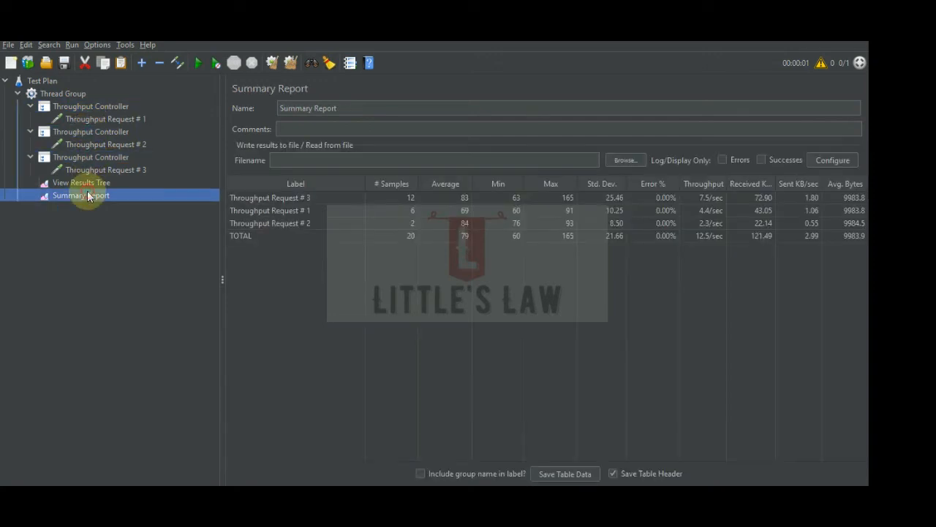
{"action": "left_click", "coordinate": [402, 210]}
{"action": "left_click", "coordinate": [400, 222]}
{"action": "left_click", "coordinate": [401, 199]}
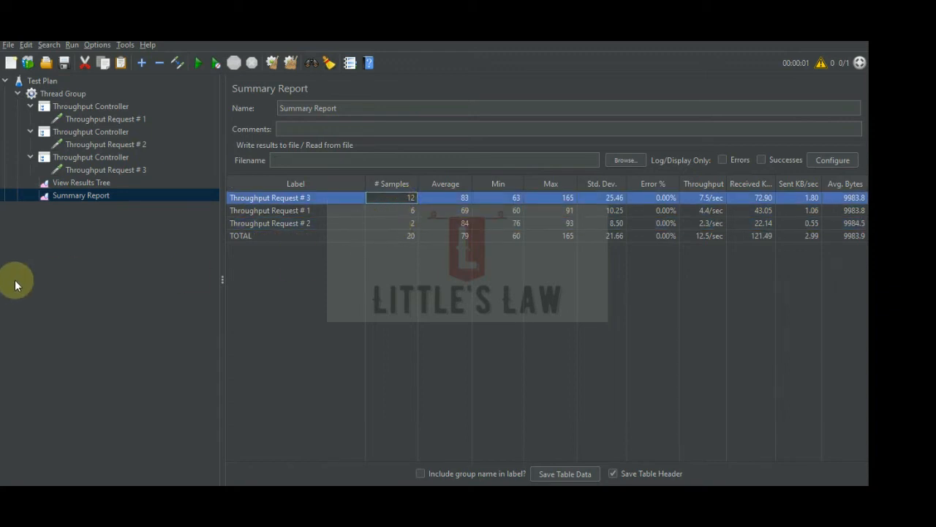
{"action": "left_click", "coordinate": [58, 253]}
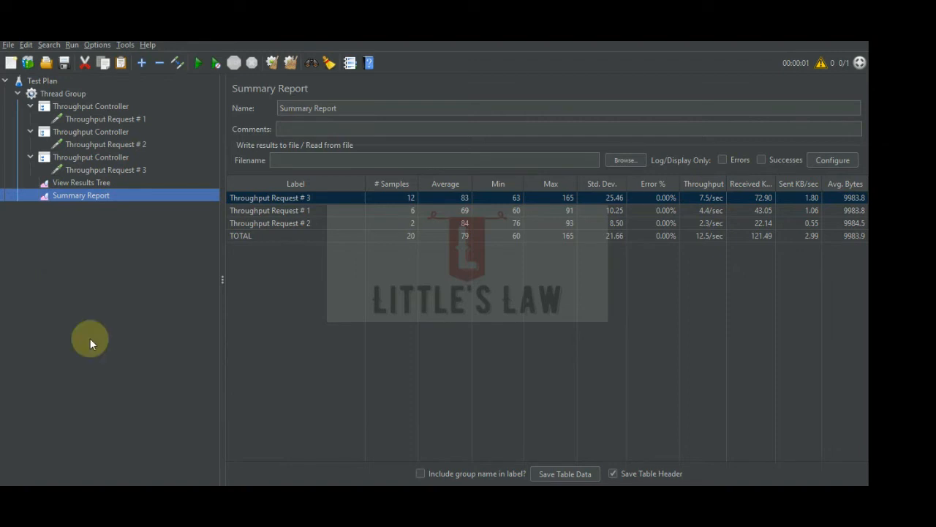
Review the three controllers' percentages and set the throughput of the one holding Throughput Request # 3 to 40.
{"action": "left_click", "coordinate": [78, 157]}
{"action": "left_click", "coordinate": [86, 108]}
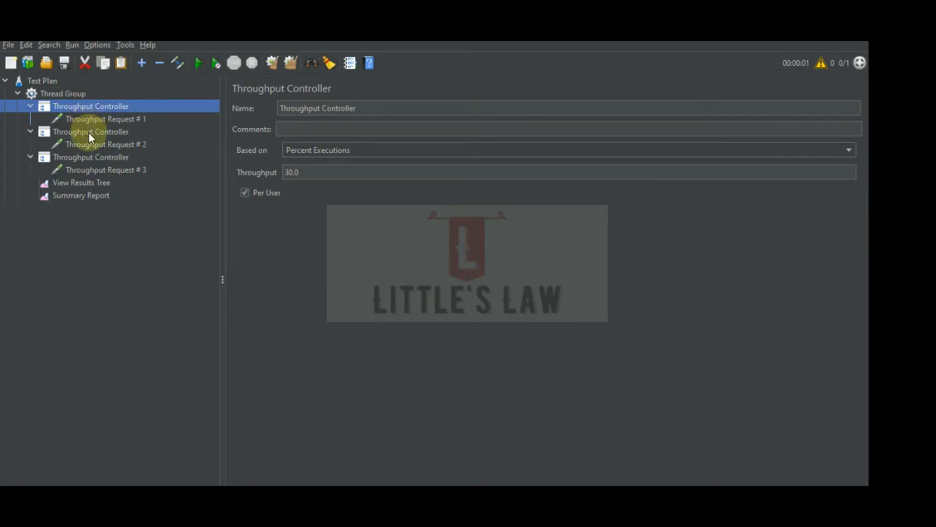
{"action": "left_click", "coordinate": [89, 133]}
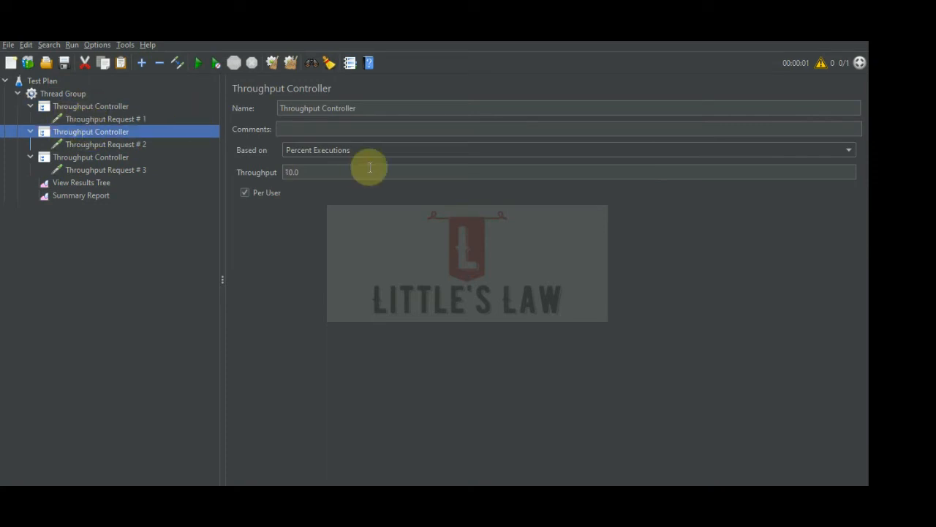
{"action": "left_click", "coordinate": [76, 158]}
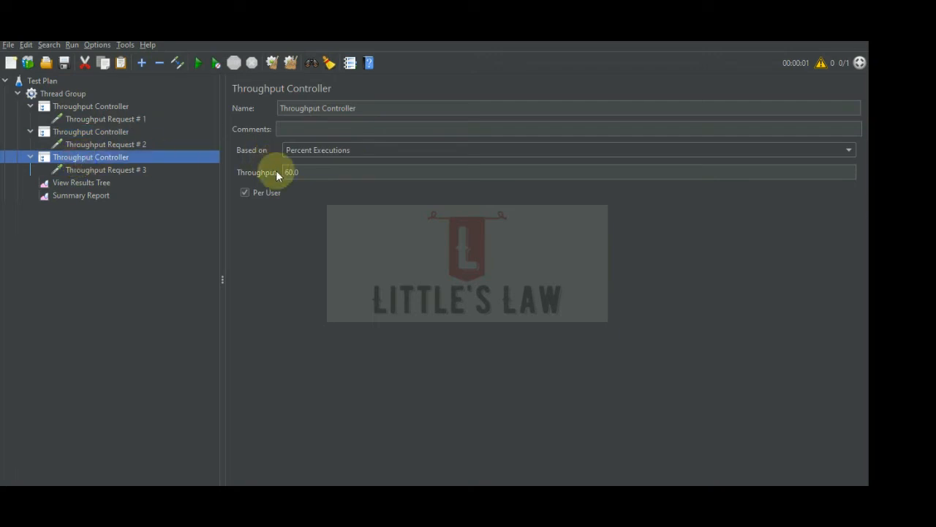
{"action": "left_click", "coordinate": [309, 176]}
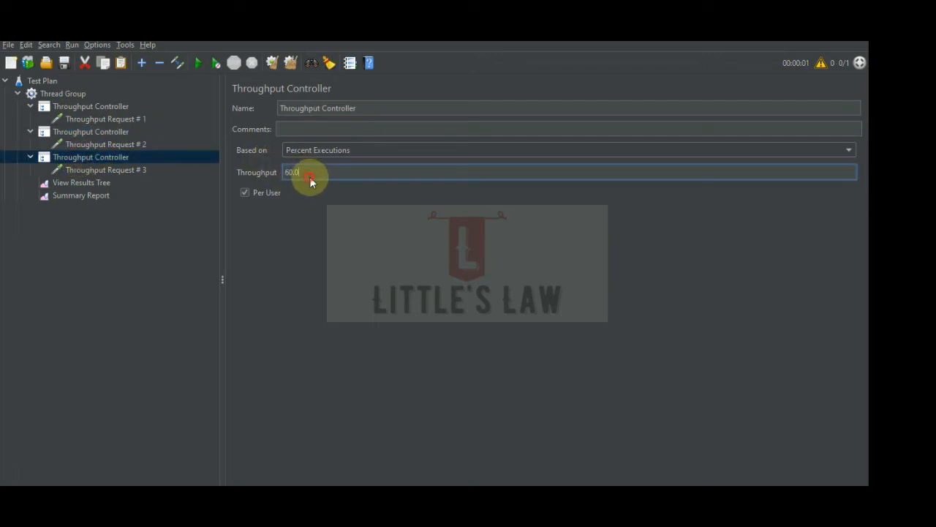
{"action": "left_click", "coordinate": [90, 108]}
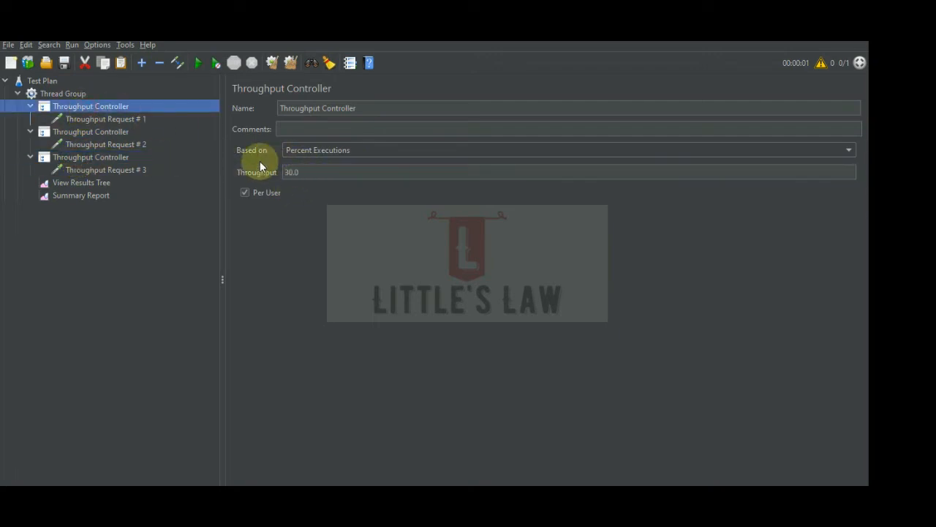
{"action": "left_click", "coordinate": [106, 132]}
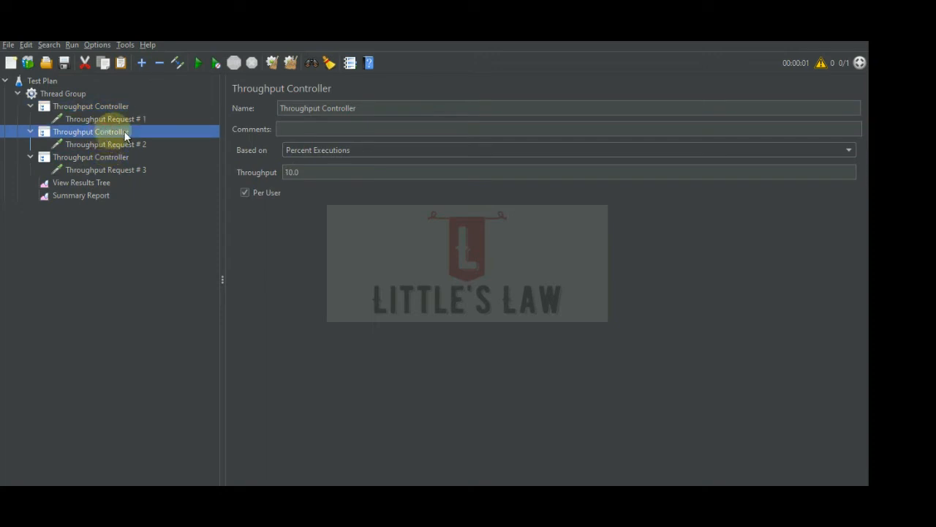
{"action": "left_click", "coordinate": [106, 157]}
{"action": "double_click", "coordinate": [289, 172]}
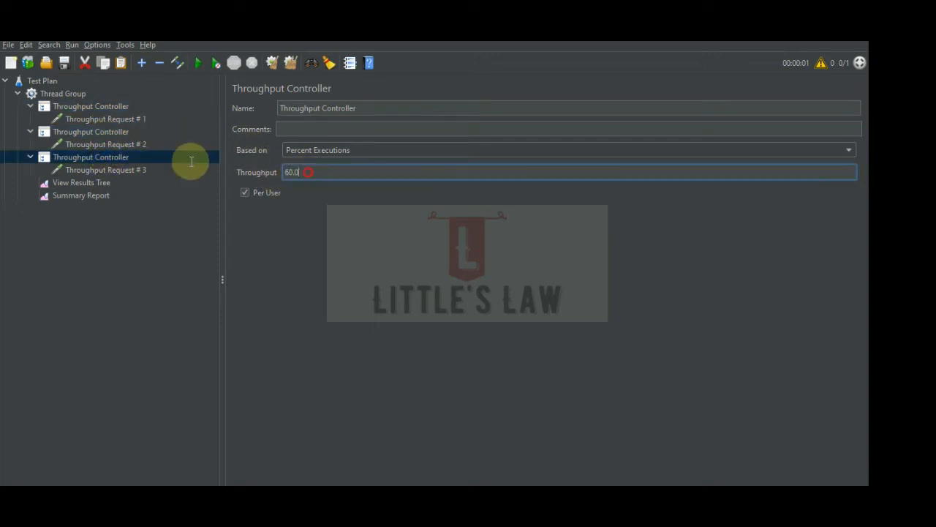
{"action": "type", "text": "40"}
Clear the old results, rerun the test and check Throughput Request # 3's sample count in the Summary Report.
{"action": "left_click", "coordinate": [92, 194]}
{"action": "left_click", "coordinate": [297, 66]}
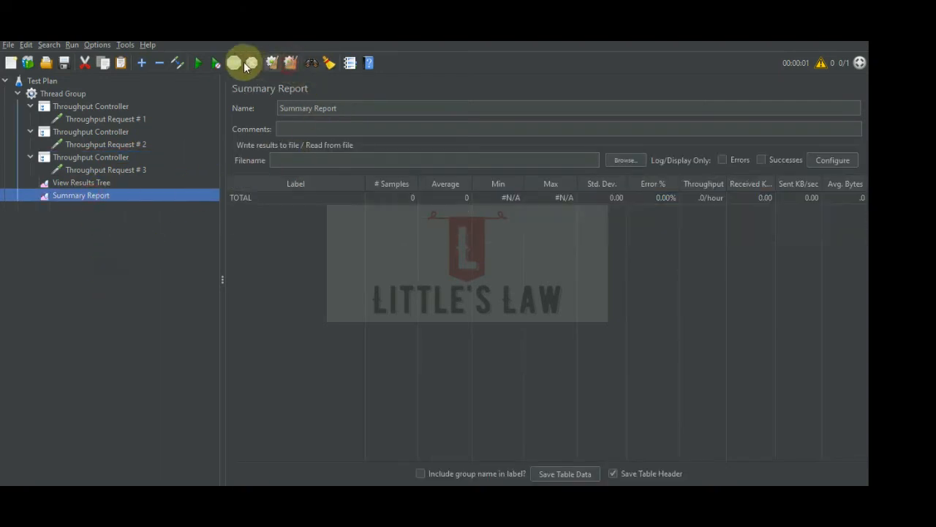
{"action": "left_click", "coordinate": [204, 64]}
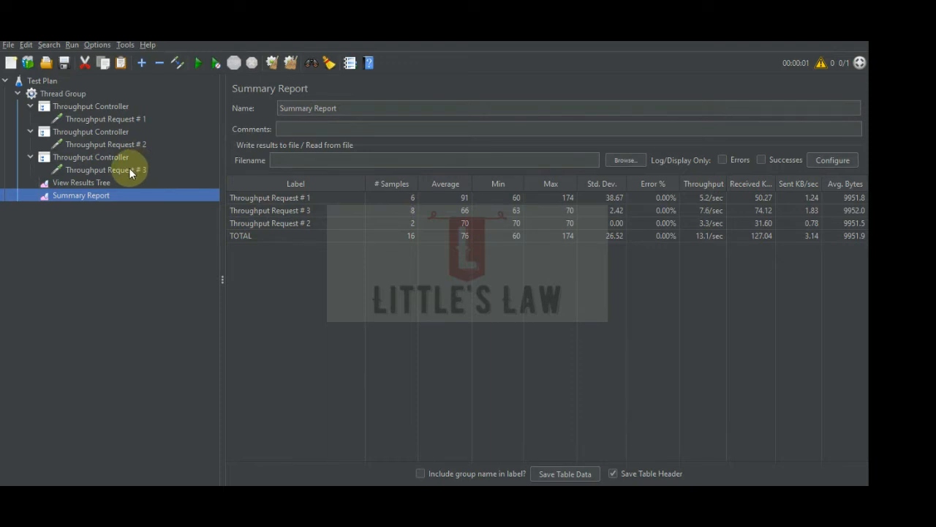
{"action": "left_click", "coordinate": [376, 212]}
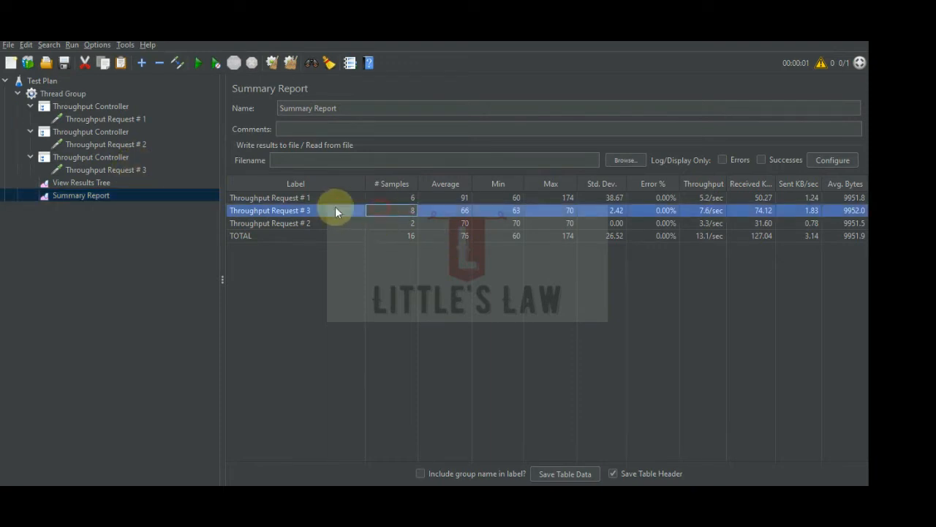
Recheck the Thread Group's loop count and set the throughput of the controller holding Throughput Request # 3 to 100.
{"action": "left_click", "coordinate": [93, 157]}
{"action": "double_click", "coordinate": [308, 173]}
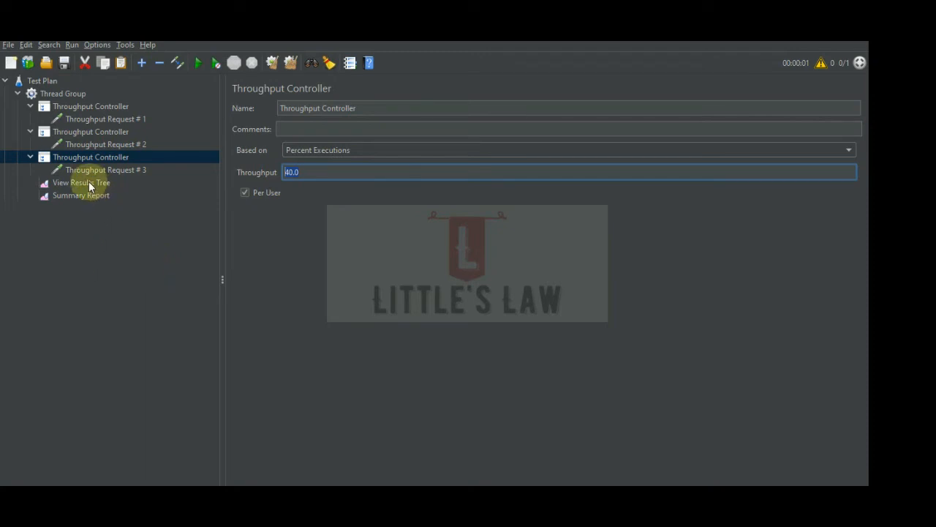
{"action": "left_click", "coordinate": [308, 172]}
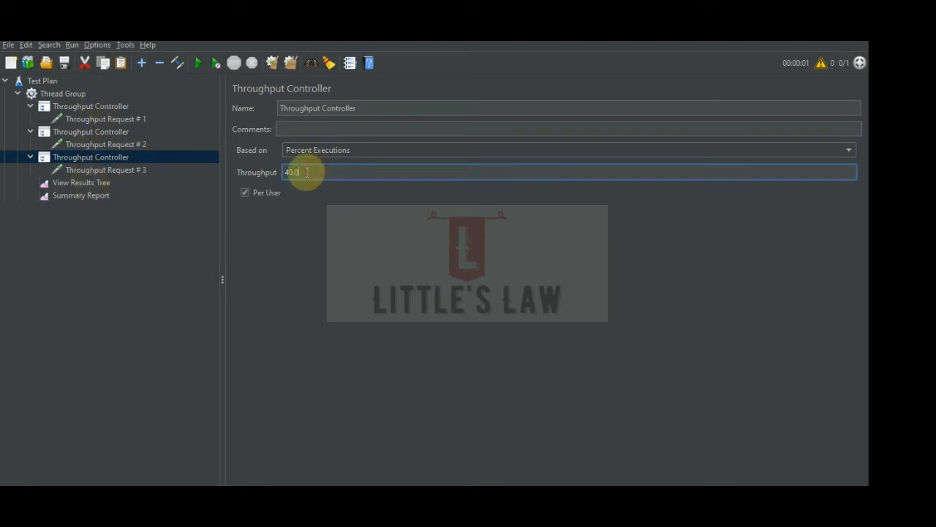
{"action": "left_click", "coordinate": [73, 97]}
{"action": "left_click", "coordinate": [342, 250]}
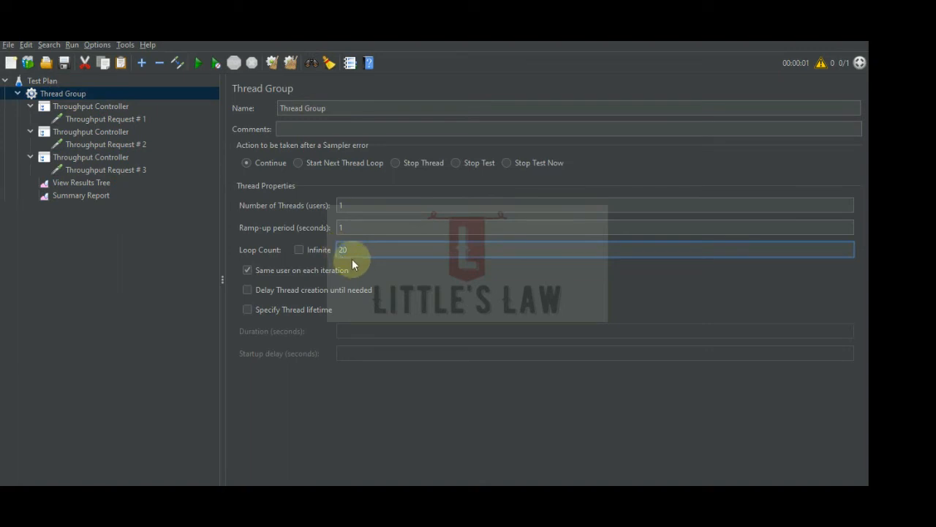
{"action": "left_click", "coordinate": [99, 158]}
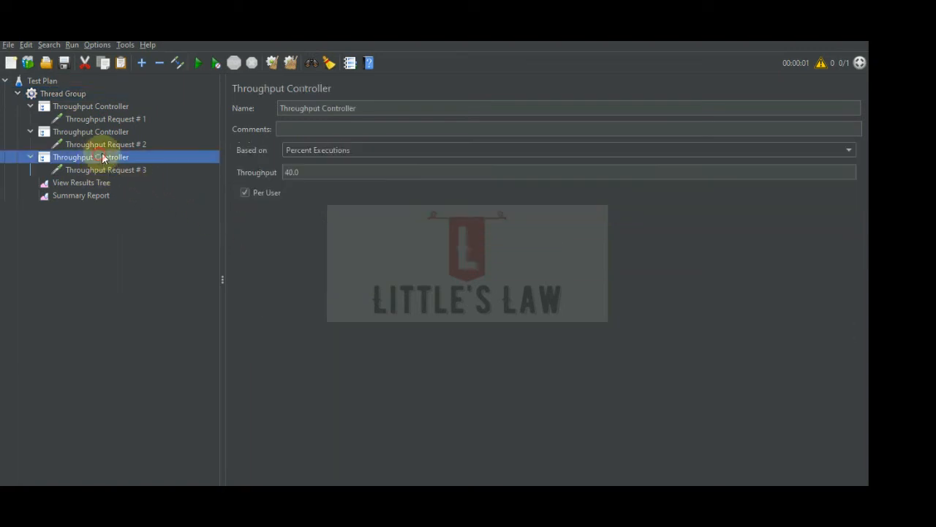
{"action": "left_click", "coordinate": [308, 173]}
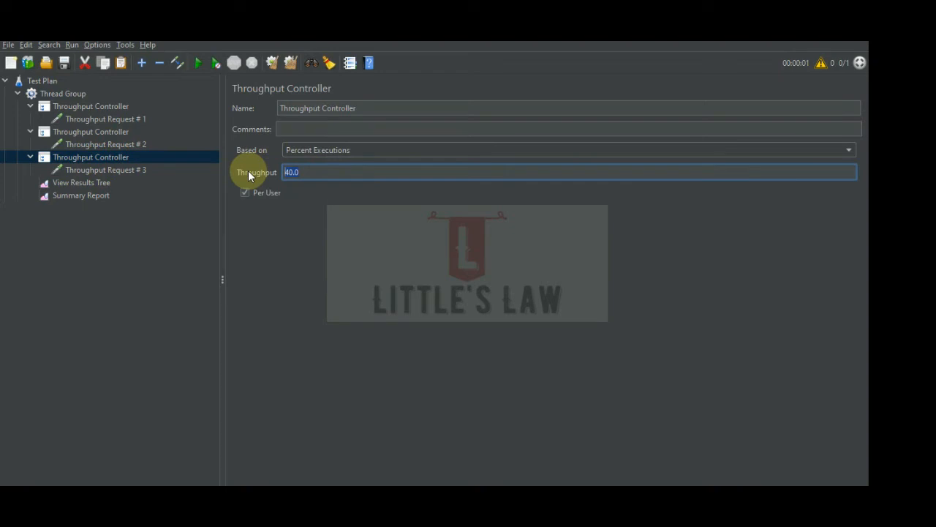
{"action": "left_click", "coordinate": [305, 167]}
{"action": "left_click_drag", "start_coordinate": [307, 171], "coordinate": [269, 180]}
{"action": "left_click", "coordinate": [178, 267]}
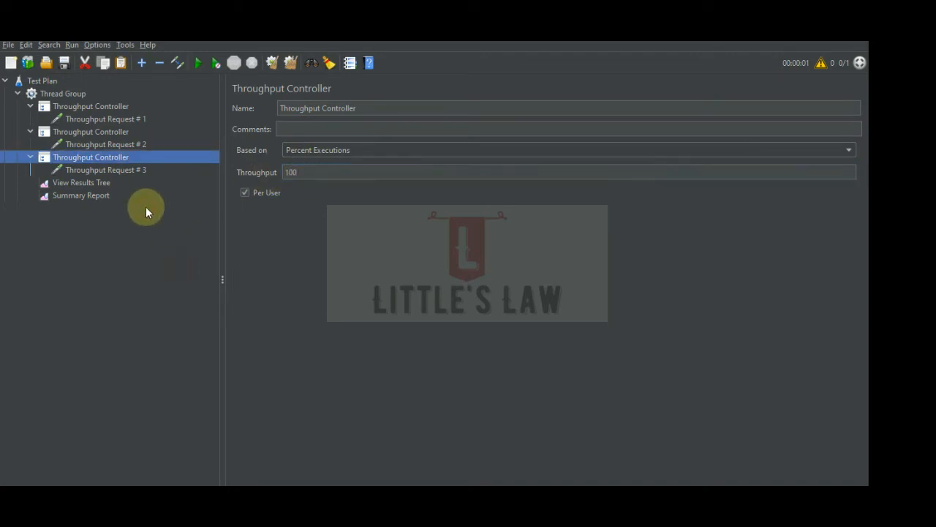
Clear the old results, rerun the test and compare the Summary Report's sample counts with the Thread Group's loop count.
{"action": "left_click", "coordinate": [93, 195]}
{"action": "left_click", "coordinate": [290, 61]}
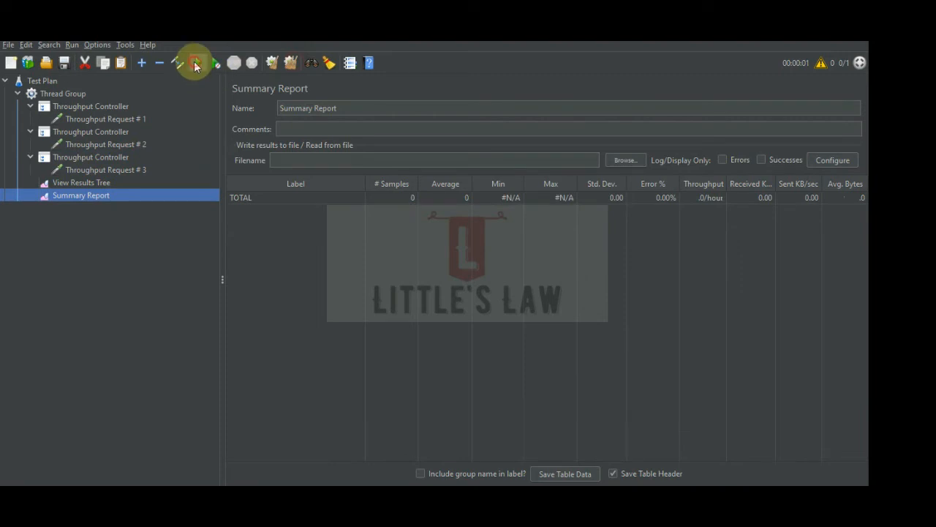
{"action": "left_click", "coordinate": [195, 62]}
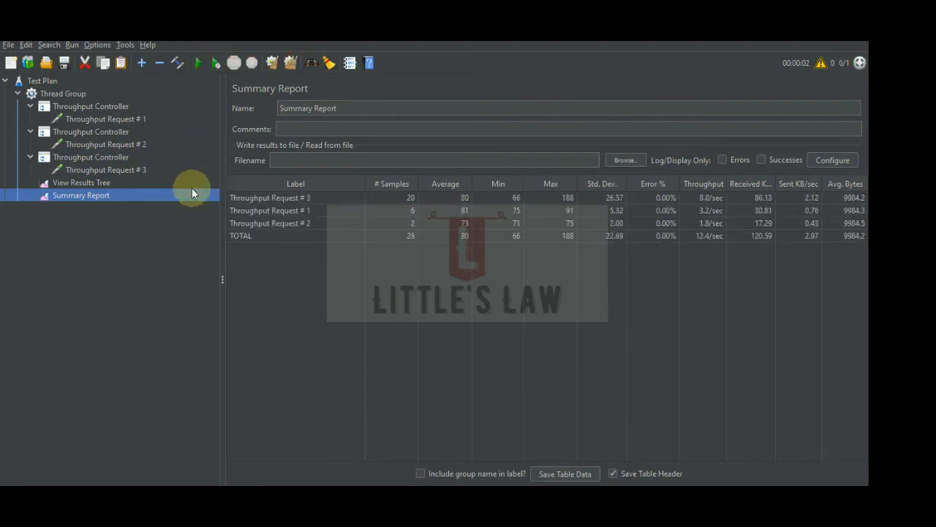
{"action": "left_click", "coordinate": [74, 94]}
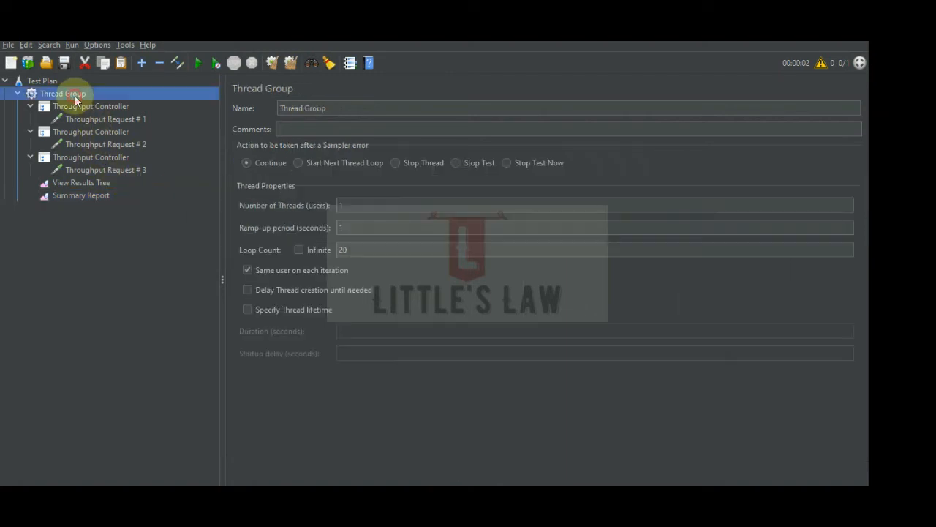
{"action": "double_click", "coordinate": [346, 250]}
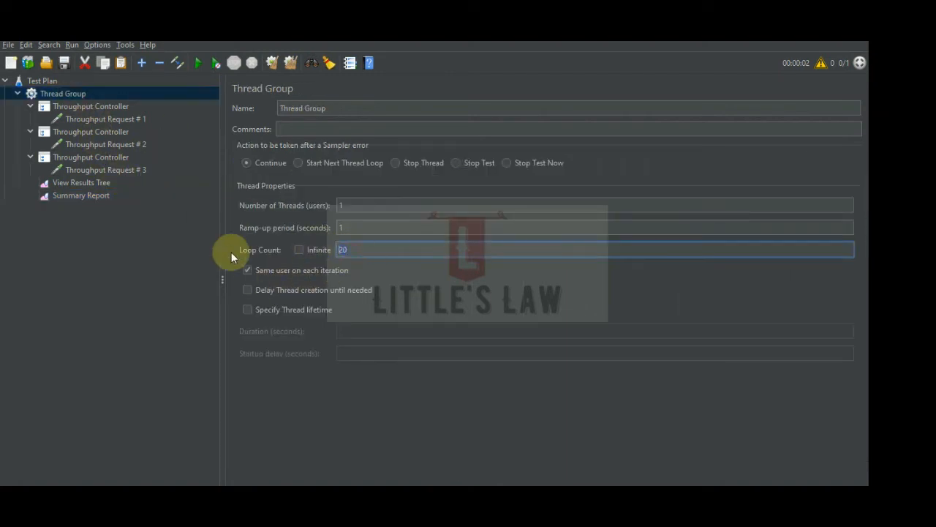
Compare Throughput Request # 3's controller percentage with its sample count and set the Thread Group's number of threads to 2.
{"action": "left_click", "coordinate": [85, 155]}
{"action": "double_click", "coordinate": [297, 172]}
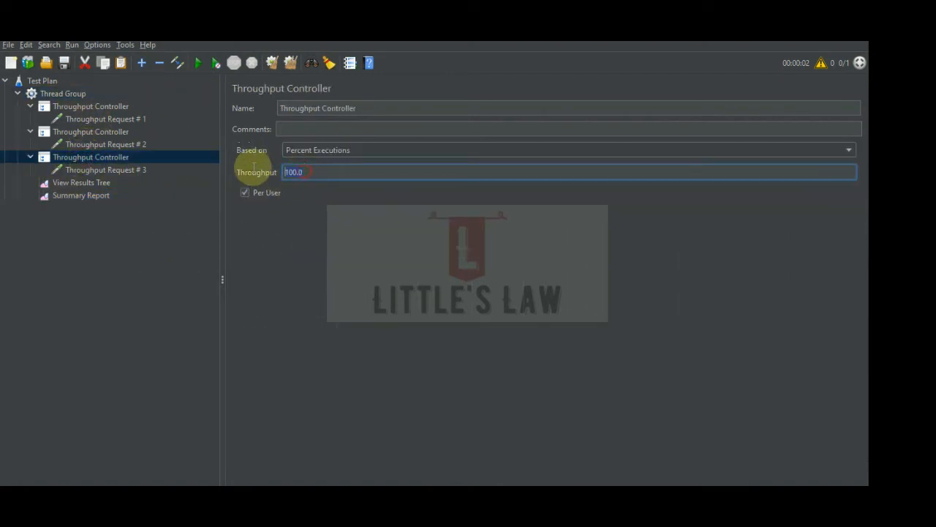
{"action": "left_click", "coordinate": [81, 195]}
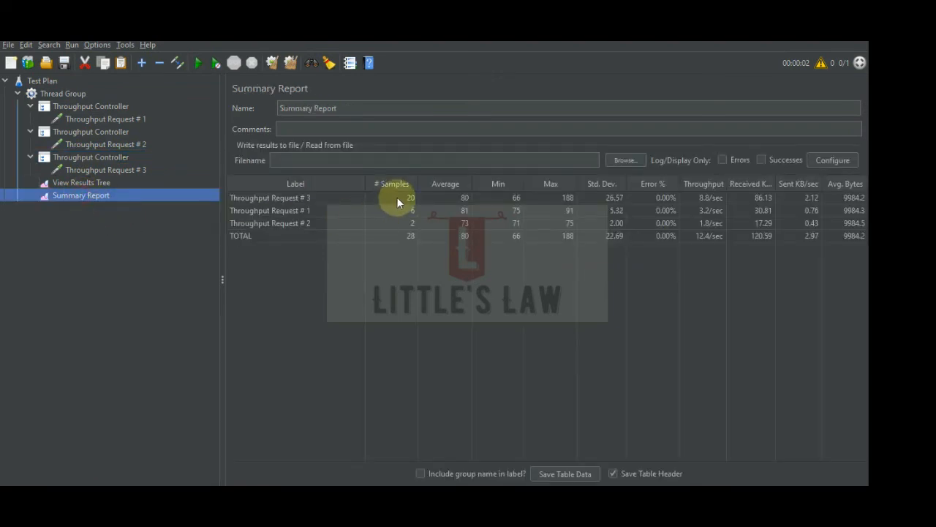
{"action": "left_click", "coordinate": [396, 197]}
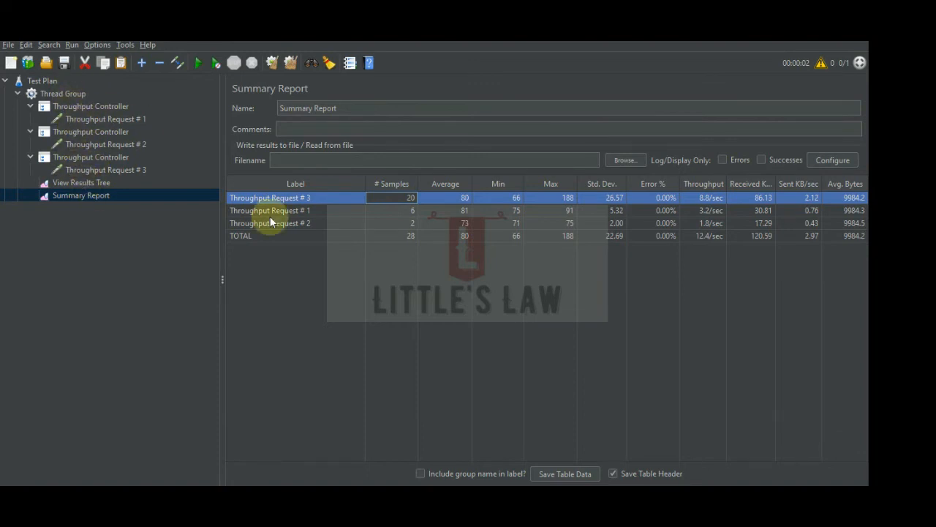
{"action": "left_click", "coordinate": [63, 94]}
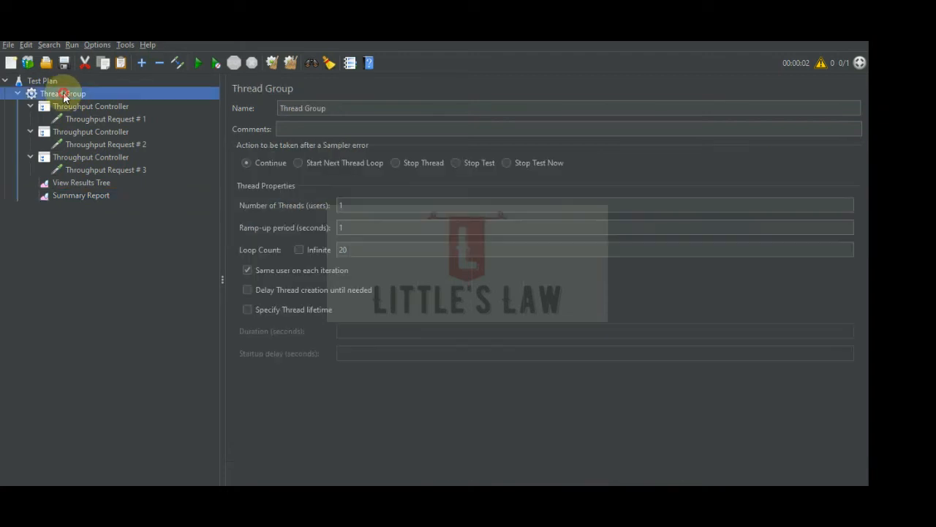
{"action": "left_click", "coordinate": [335, 251]}
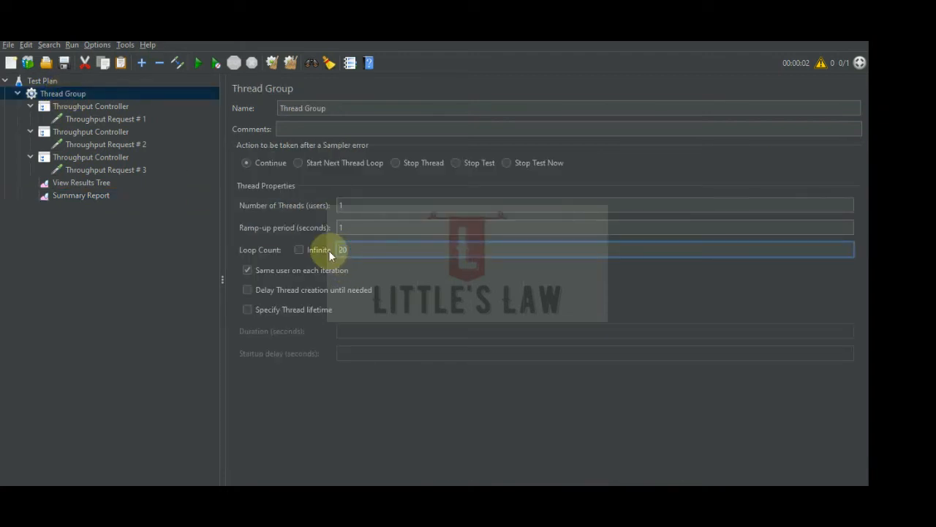
{"action": "left_click", "coordinate": [353, 205]}
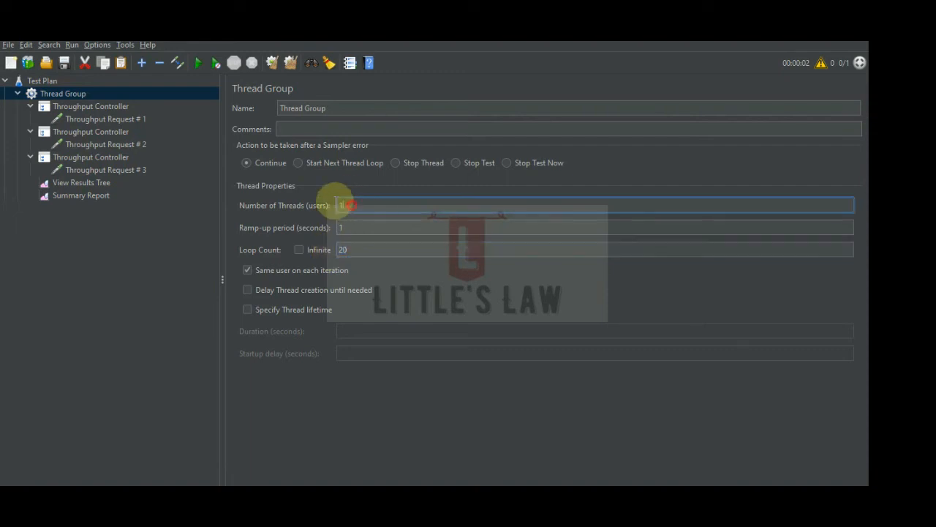
{"action": "key", "text": "BackSpace"}
{"action": "type", "text": "2"}
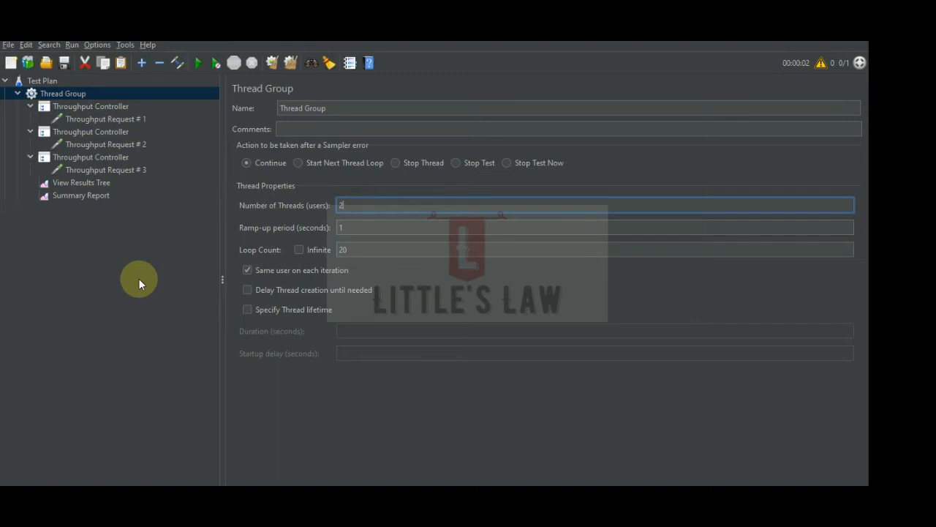
Clear the old results and rerun the test with two threads while viewing the Summary Report.
{"action": "left_click", "coordinate": [77, 195]}
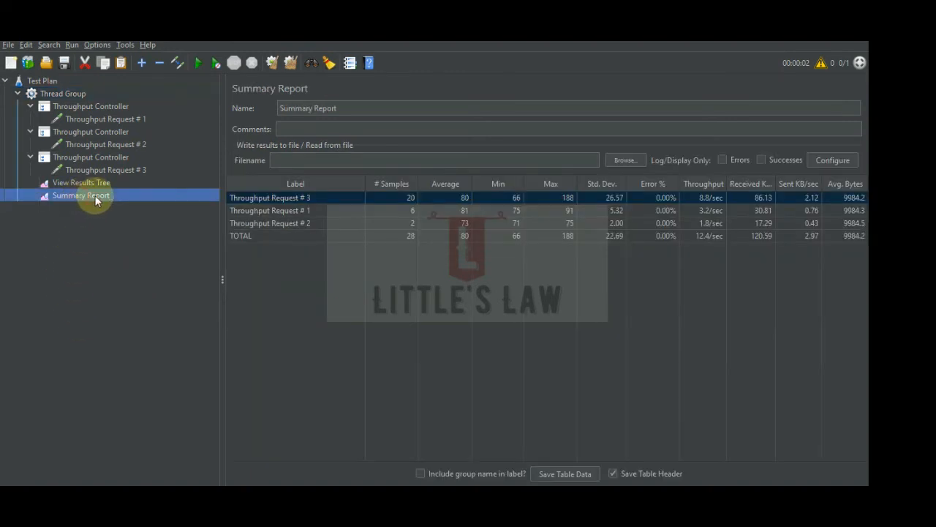
{"action": "left_click", "coordinate": [290, 63]}
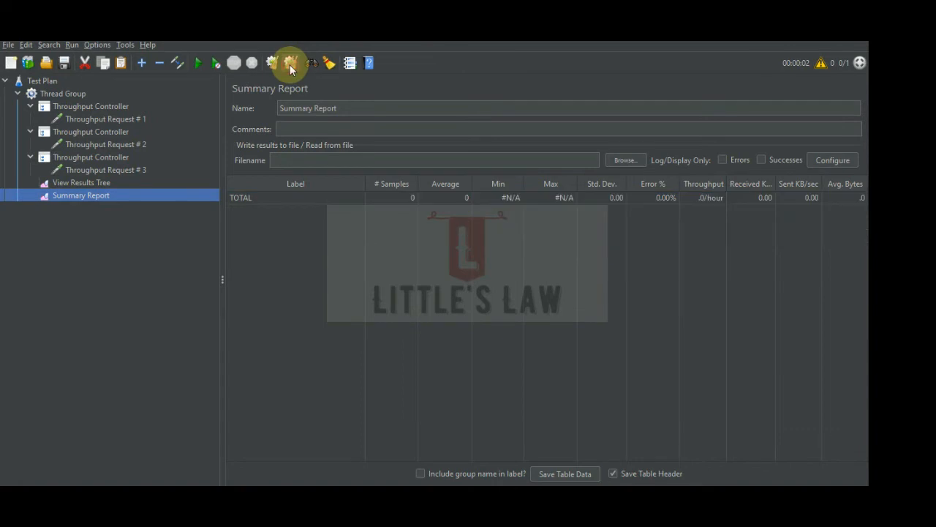
{"action": "left_click", "coordinate": [202, 64]}
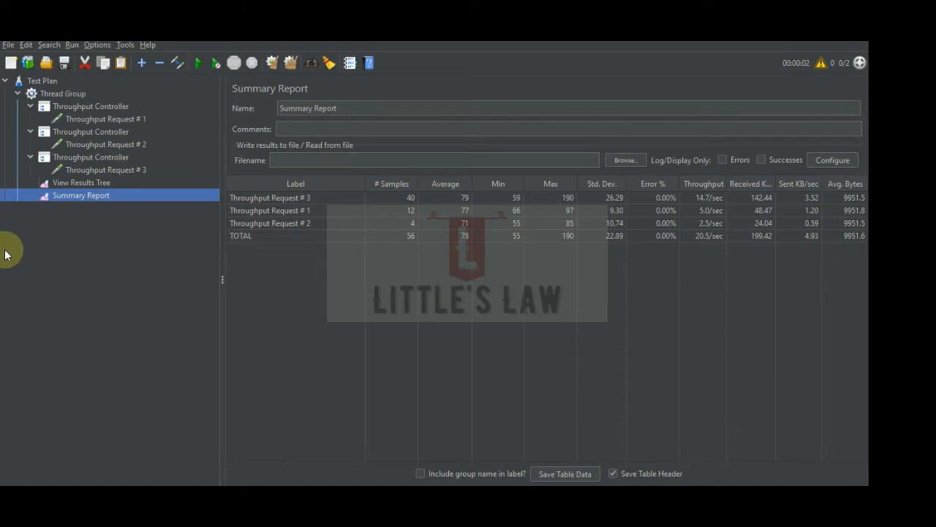
Review the three controllers' settings and base the one holding Throughput Request # 2 on Total Executions.
{"action": "left_click", "coordinate": [91, 131]}
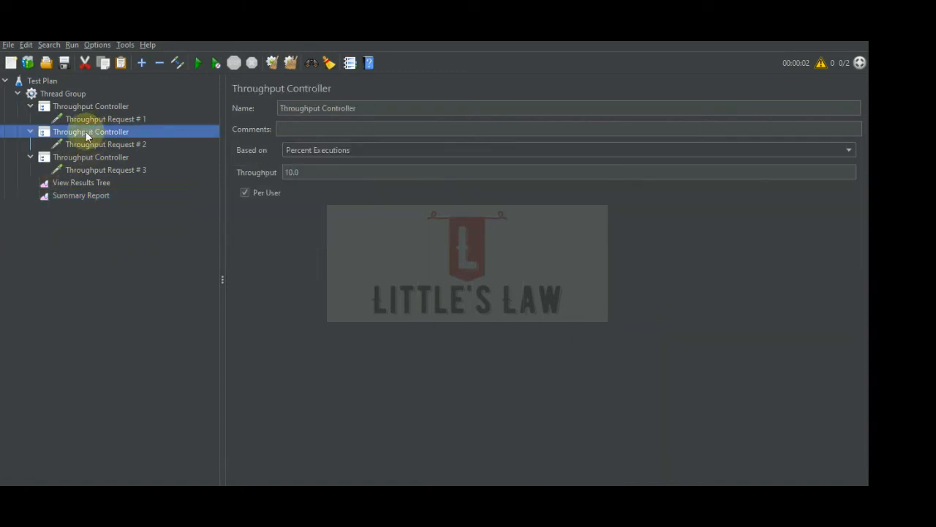
{"action": "left_click", "coordinate": [99, 105]}
{"action": "left_click", "coordinate": [99, 157]}
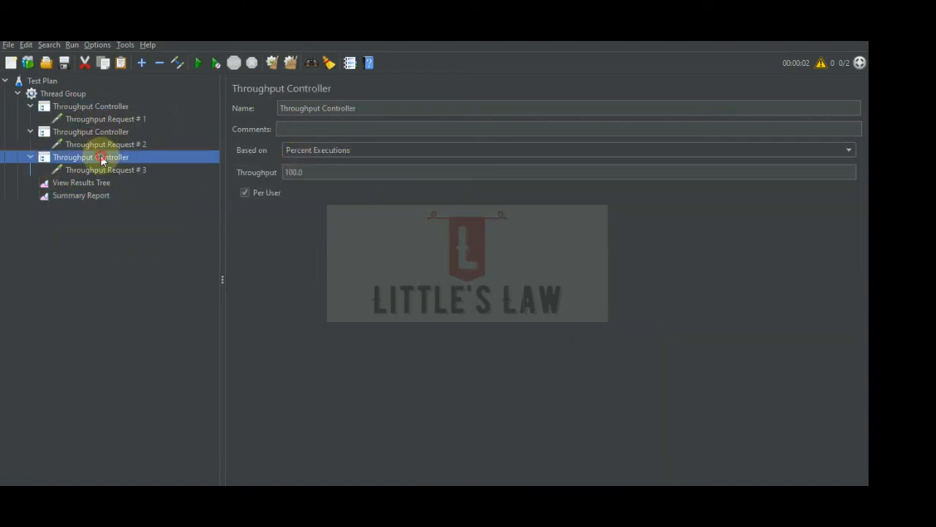
{"action": "left_click", "coordinate": [90, 132]}
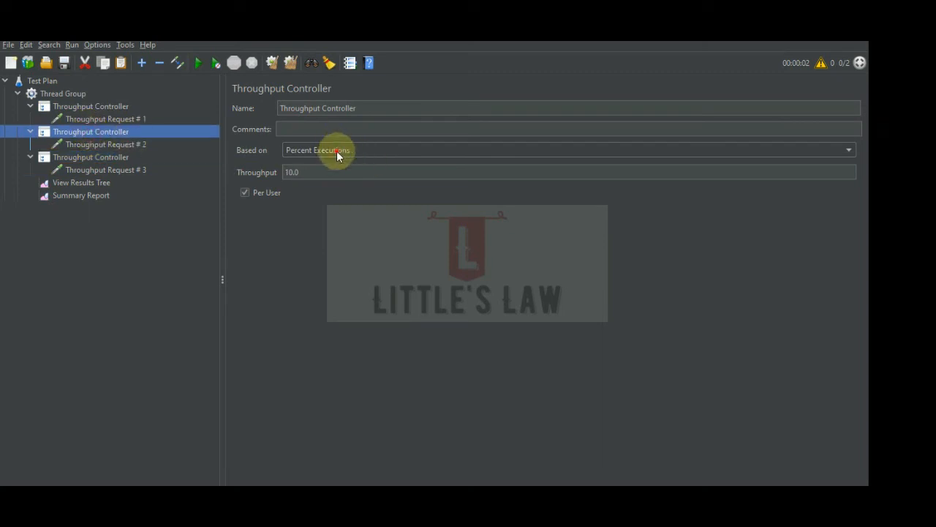
{"action": "left_click", "coordinate": [336, 151]}
{"action": "left_click", "coordinate": [336, 165]}
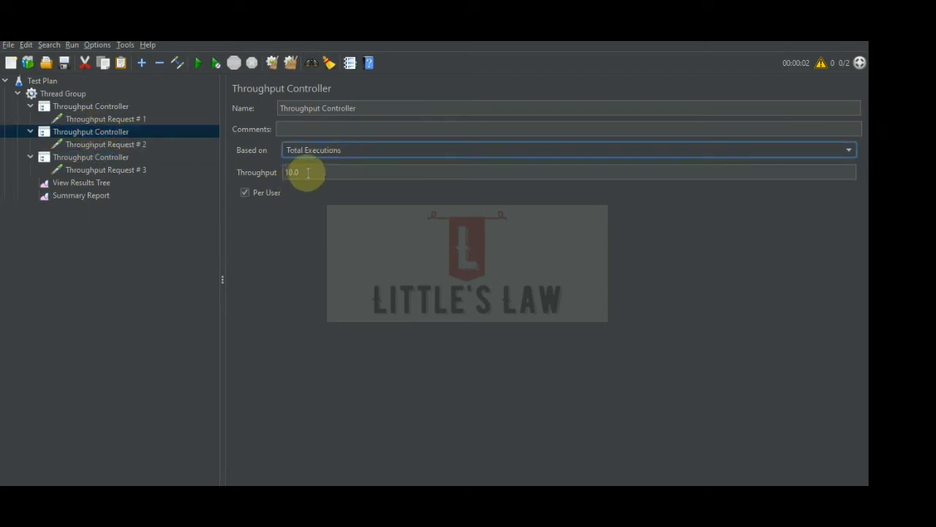
{"action": "double_click", "coordinate": [296, 172]}
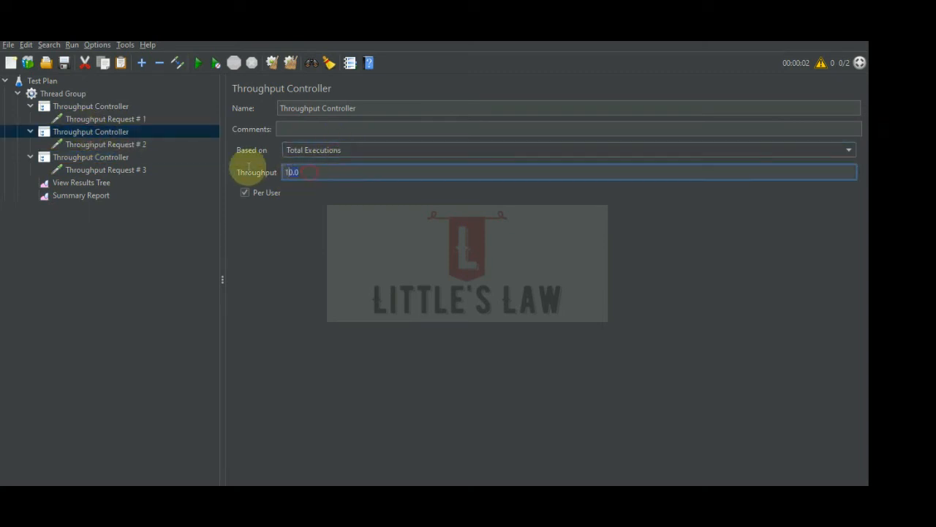
{"action": "left_click", "coordinate": [112, 230]}
Clear the Summary Report and rerun the test with the Total Executions setting.
{"action": "left_click", "coordinate": [80, 195]}
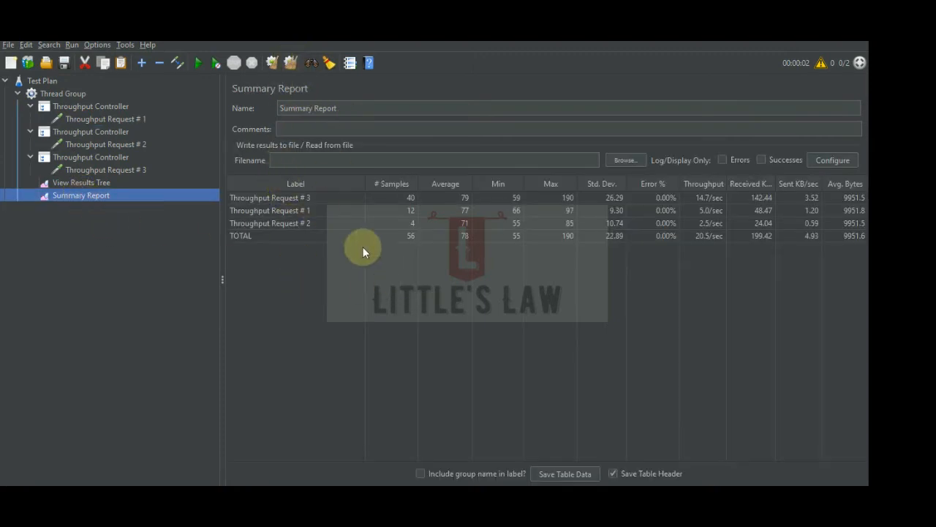
{"action": "left_click", "coordinate": [285, 66]}
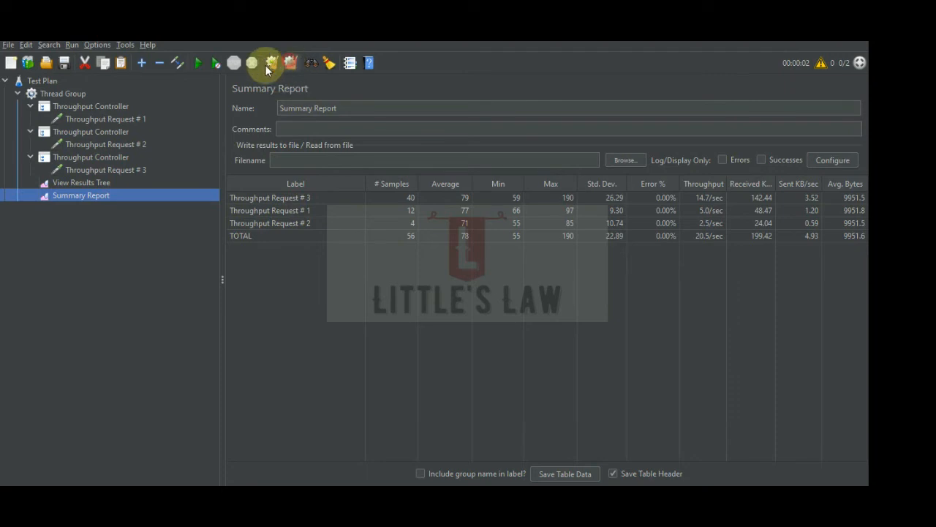
{"action": "left_click", "coordinate": [201, 63]}
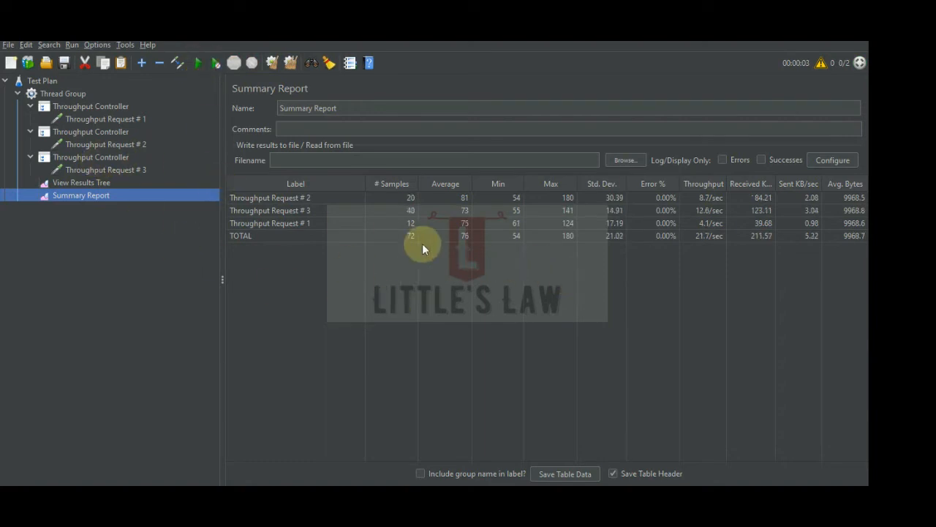
Compare Throughput Request # 2's sample count with its Total Executions value and the thread count, and review all three controllers' settings.
{"action": "left_click", "coordinate": [127, 143]}
{"action": "left_click", "coordinate": [111, 134]}
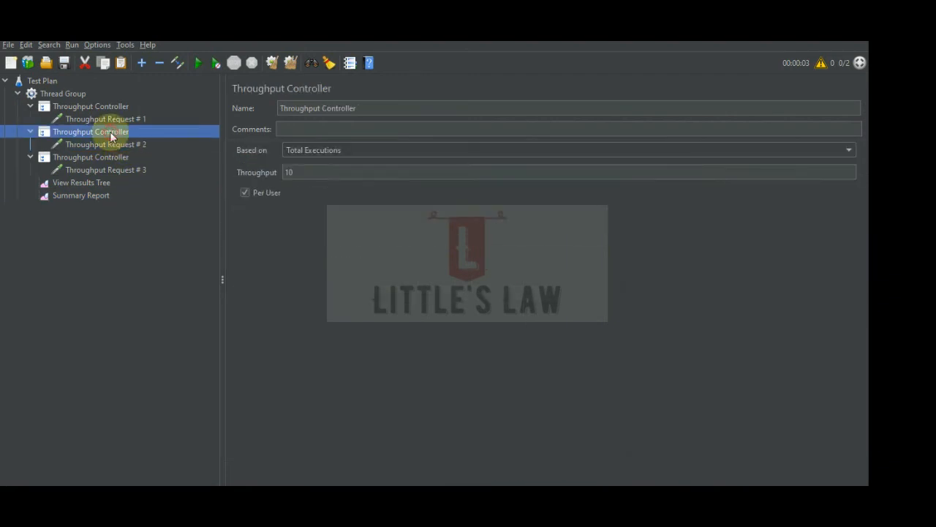
{"action": "left_click", "coordinate": [293, 169]}
{"action": "left_click", "coordinate": [94, 94]}
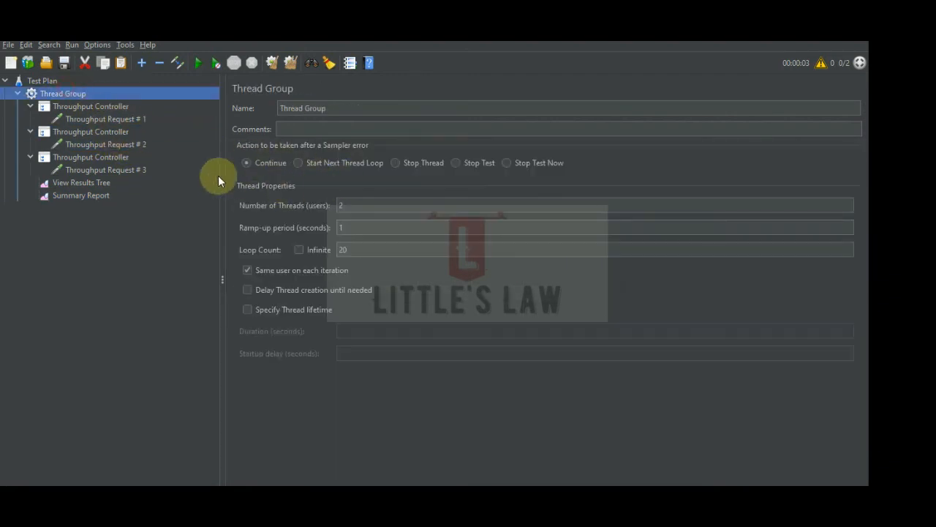
{"action": "left_click", "coordinate": [83, 196]}
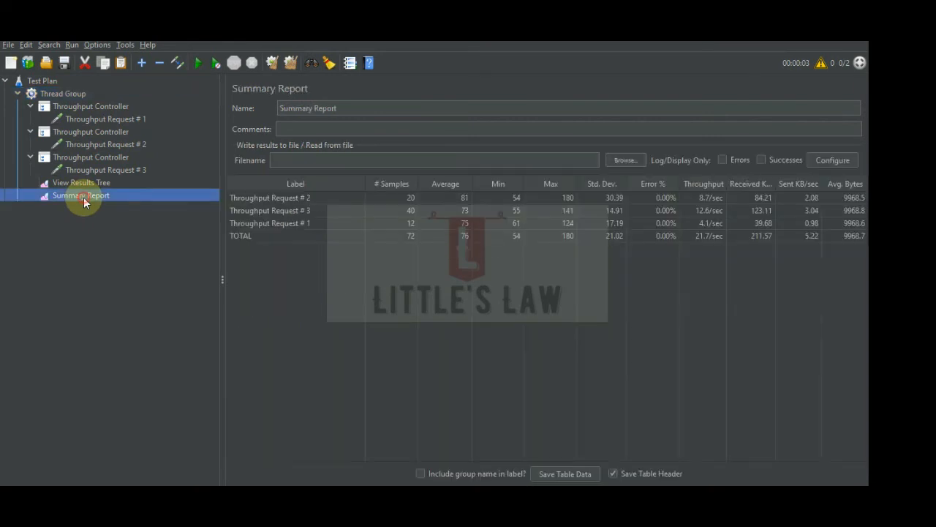
{"action": "left_click", "coordinate": [396, 198]}
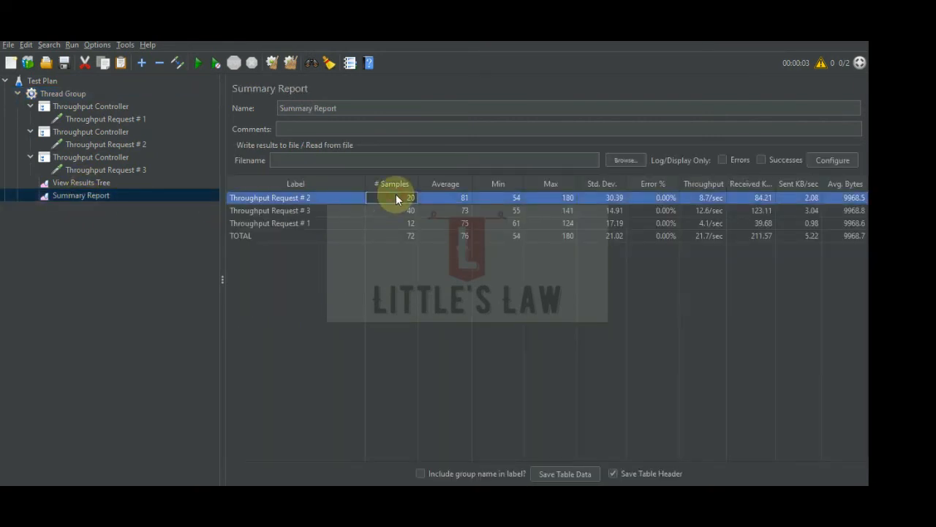
{"action": "left_click", "coordinate": [95, 106]}
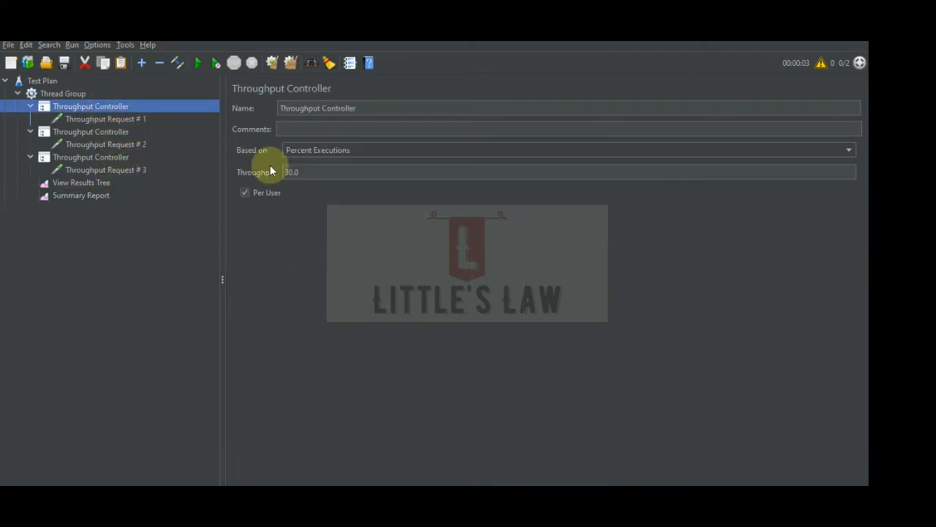
{"action": "left_click", "coordinate": [109, 132]}
{"action": "left_click", "coordinate": [107, 158]}
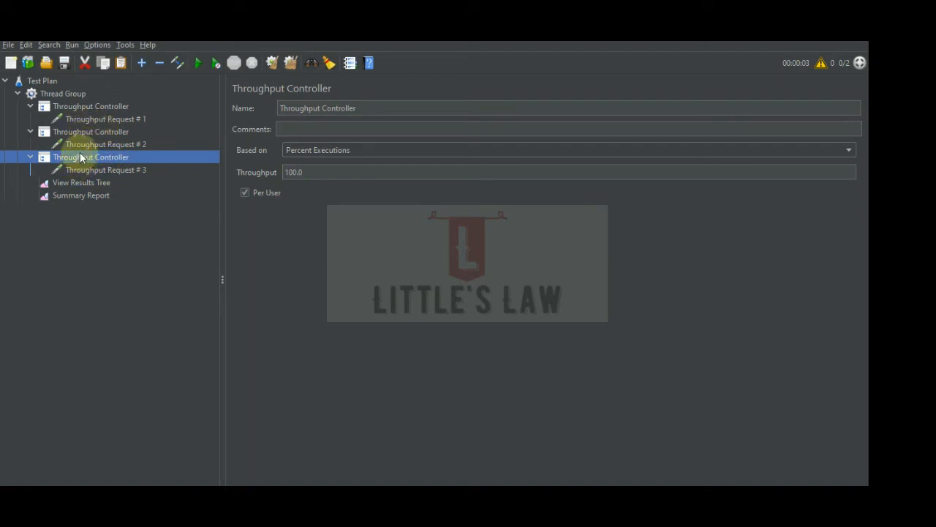
Duplicate the controller holding Throughput Request # 3 and rename the copy's HTTP request to Throughput Request # 4.
{"action": "right_click", "coordinate": [82, 158]}
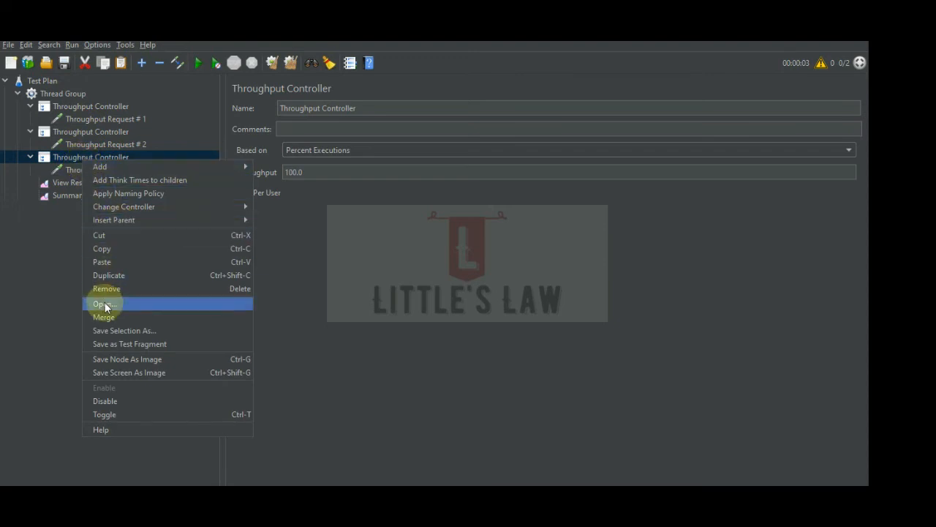
{"action": "left_click", "coordinate": [104, 276]}
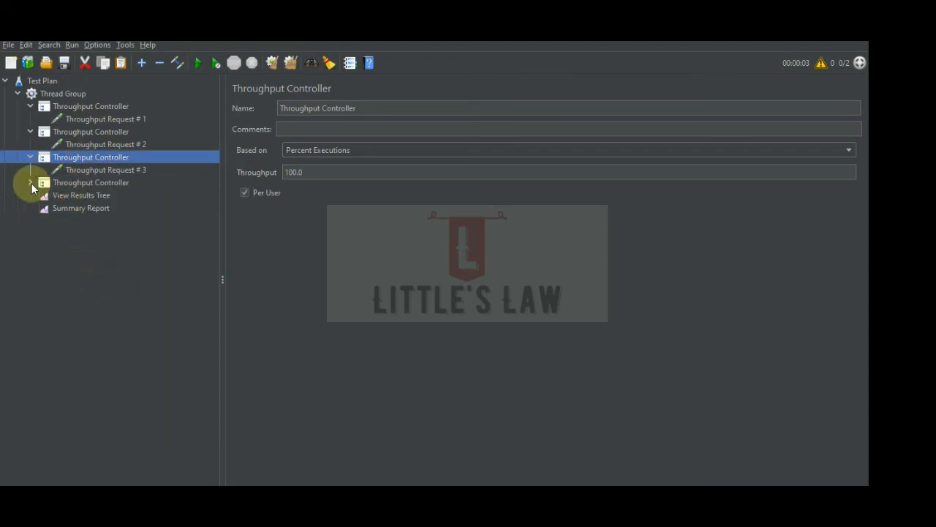
{"action": "left_click", "coordinate": [30, 182]}
{"action": "left_click", "coordinate": [89, 195]}
{"action": "left_click", "coordinate": [374, 108]}
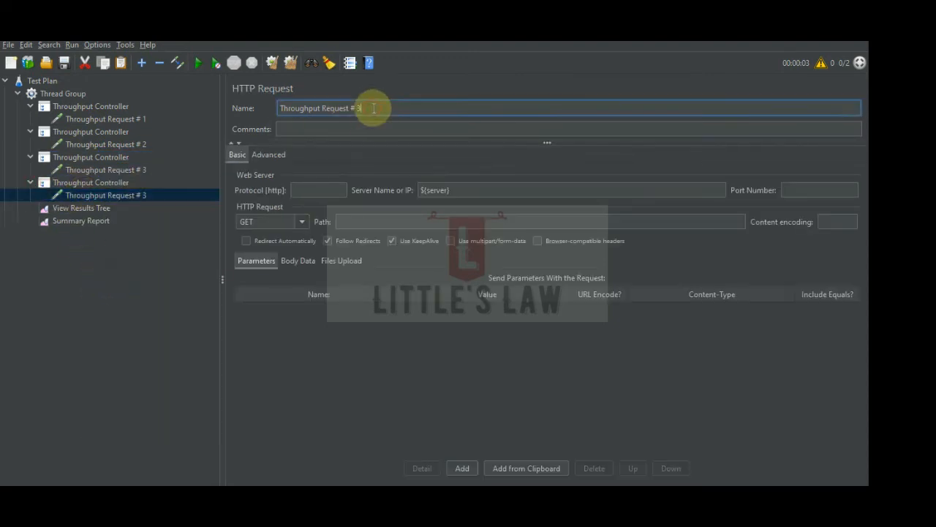
{"action": "type", "text": "4"}
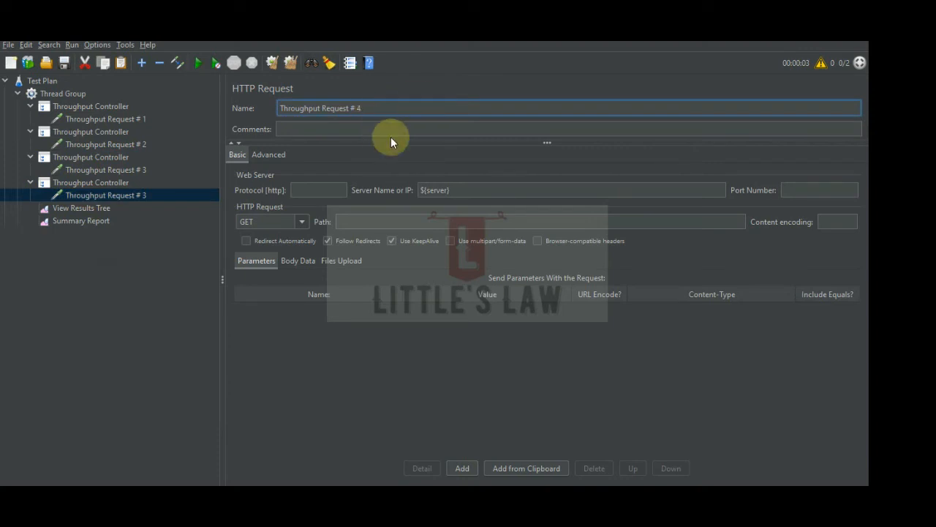
Change the Throughput Controller holding Throughput Request # 4 to an Interleave Controller.
{"action": "left_click", "coordinate": [101, 183]}
{"action": "right_click", "coordinate": [101, 183]}
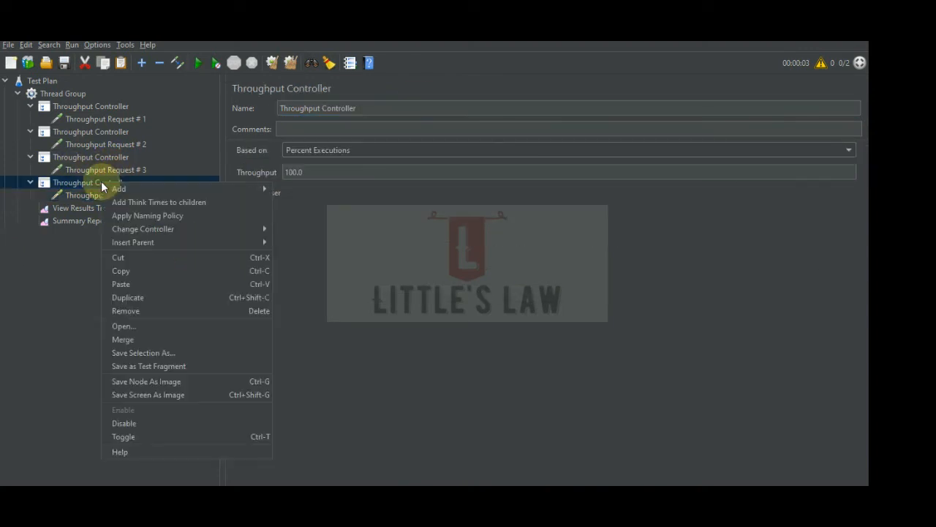
{"action": "mouse_move", "coordinate": [246, 229]}
{"action": "mouse_move", "coordinate": [303, 228]}
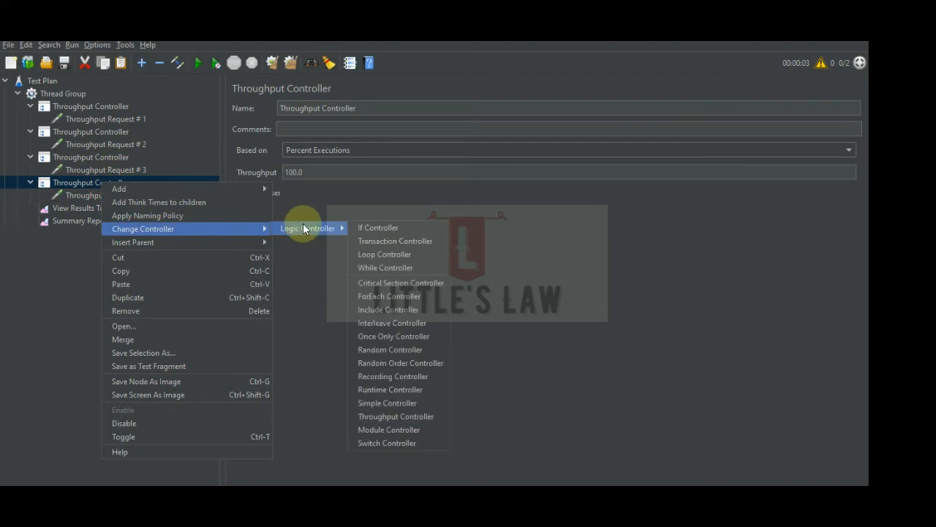
{"action": "left_click", "coordinate": [401, 322]}
{"action": "left_click", "coordinate": [32, 183]}
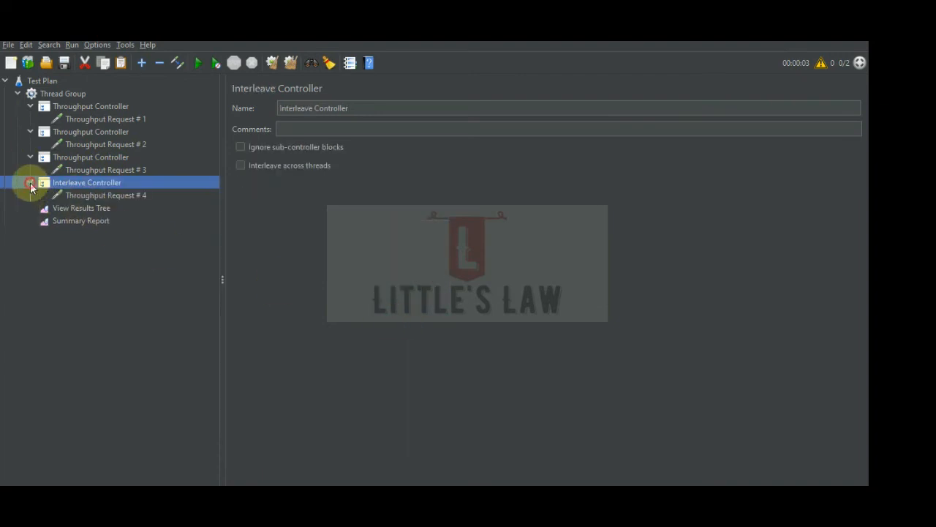
Duplicate Throughput Request # 4 twice inside the Interleave Controller and select the first of the three requests.
{"action": "left_click", "coordinate": [101, 197]}
{"action": "right_click", "coordinate": [100, 197]}
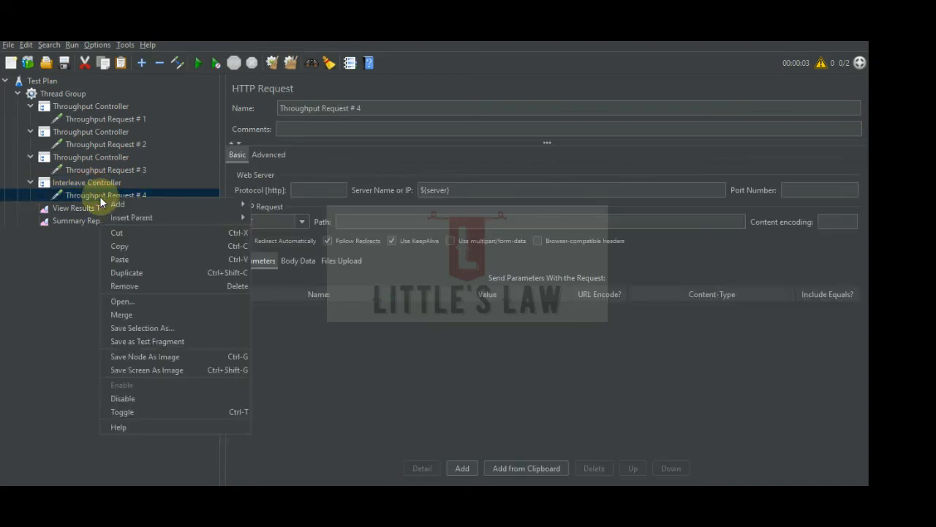
{"action": "left_click", "coordinate": [144, 270]}
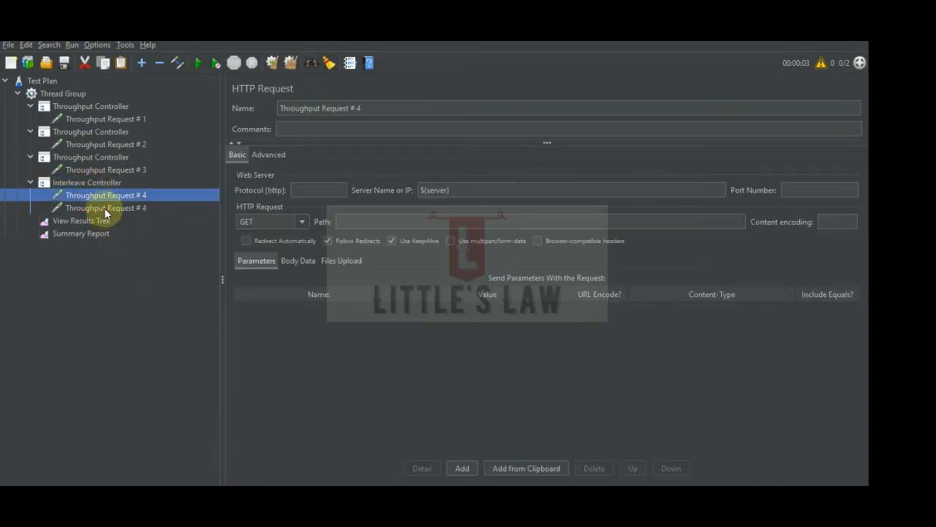
{"action": "right_click", "coordinate": [104, 208]}
{"action": "left_click", "coordinate": [146, 284]}
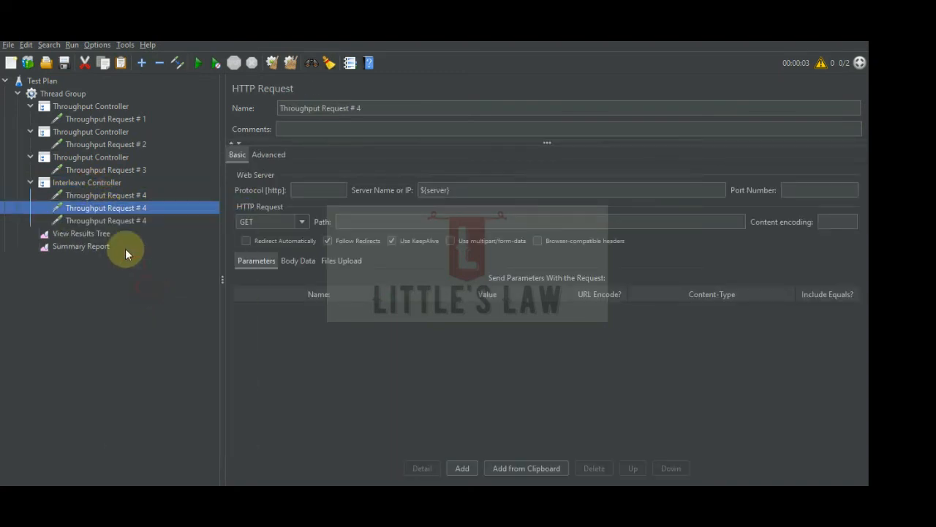
{"action": "left_click", "coordinate": [122, 194]}
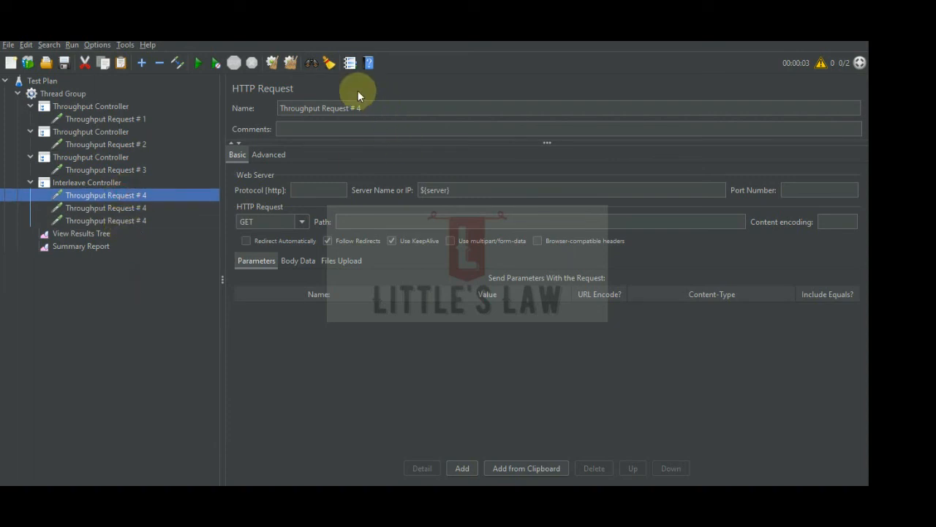
Rename the first HTTP request under the Interleave Controller to Interleave Throughput Request # 4.
{"action": "left_click", "coordinate": [280, 108]}
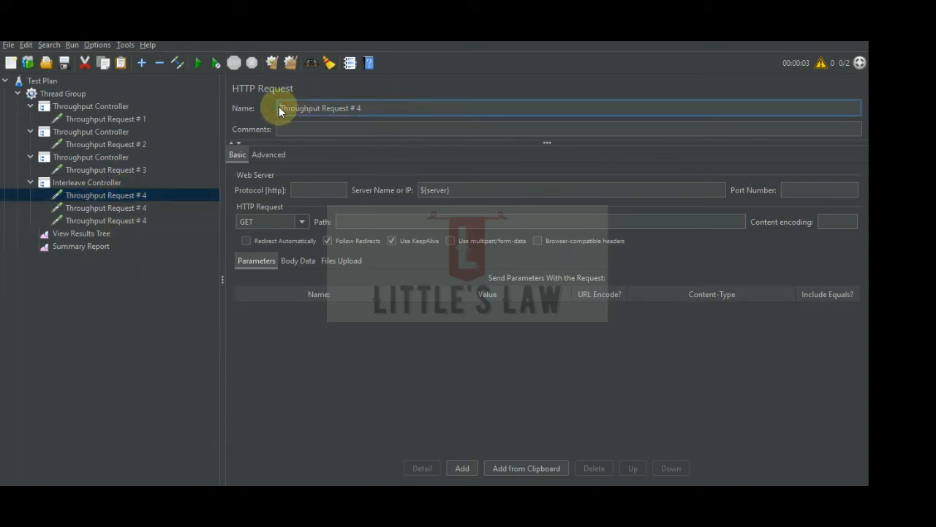
{"action": "type", "text": "Interleave"}
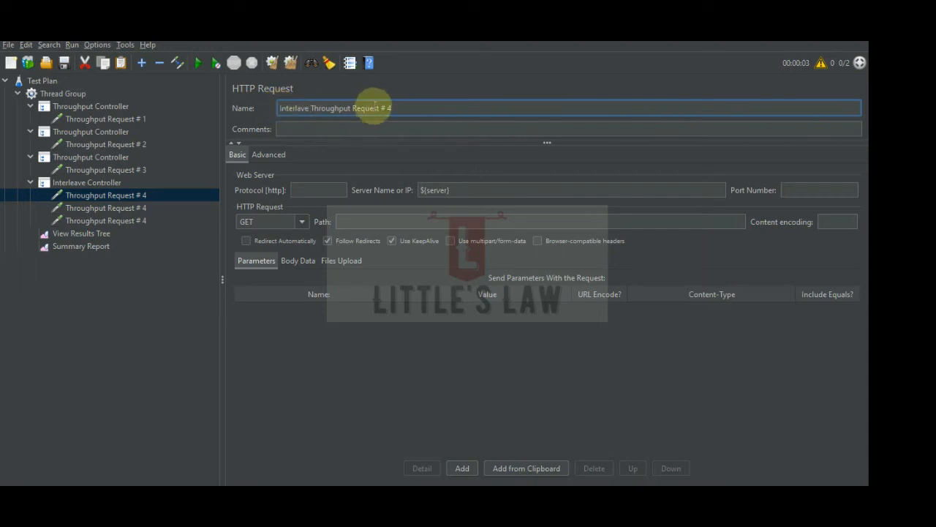
{"action": "double_click", "coordinate": [294, 107]}
{"action": "left_click", "coordinate": [297, 108]}
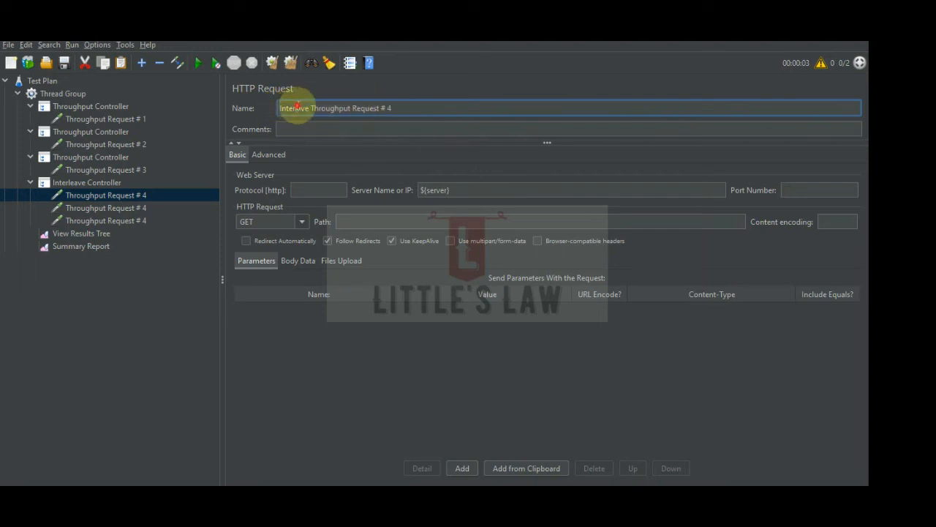
{"action": "type", "text": "e"}
Prefix the names of the other two requests under the Interleave Controller with the copied word Interleave.
{"action": "double_click", "coordinate": [299, 107]}
{"action": "key", "text": "ctrl+c"}
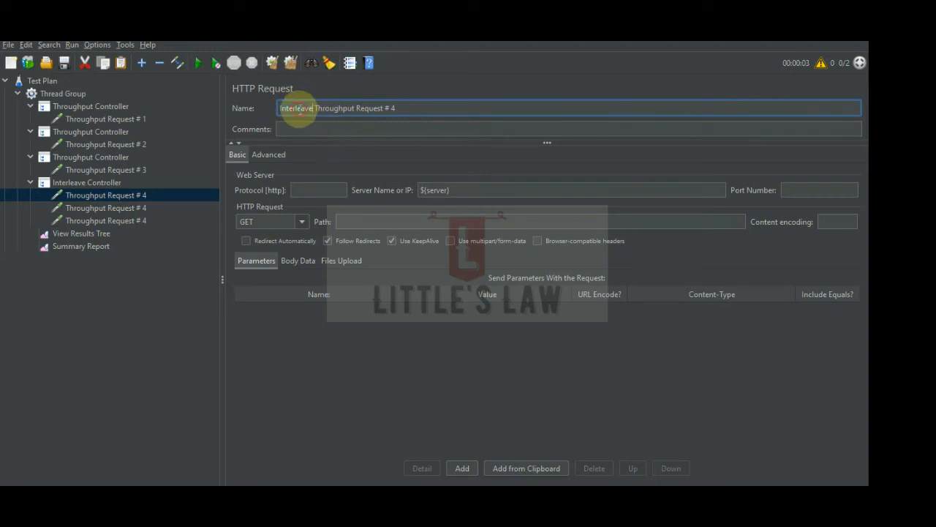
{"action": "left_click", "coordinate": [91, 207]}
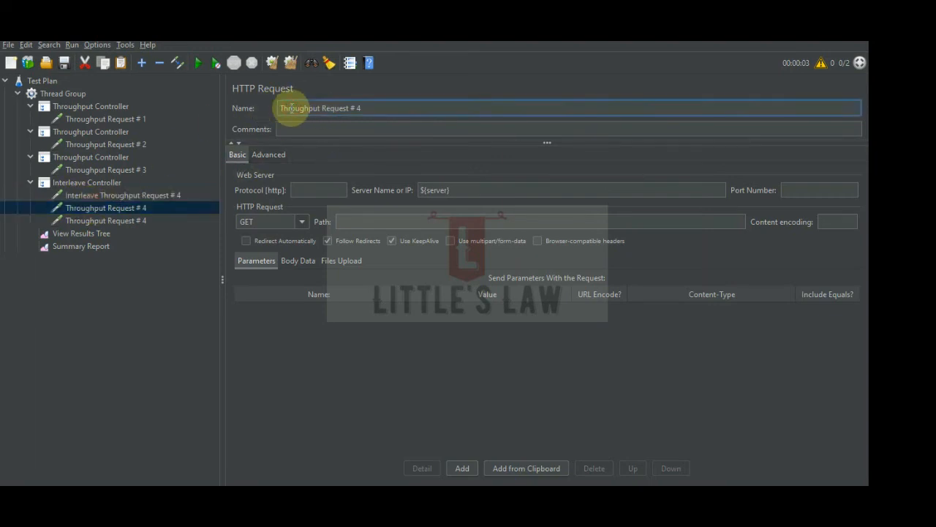
{"action": "key", "text": "ctrl+v"}
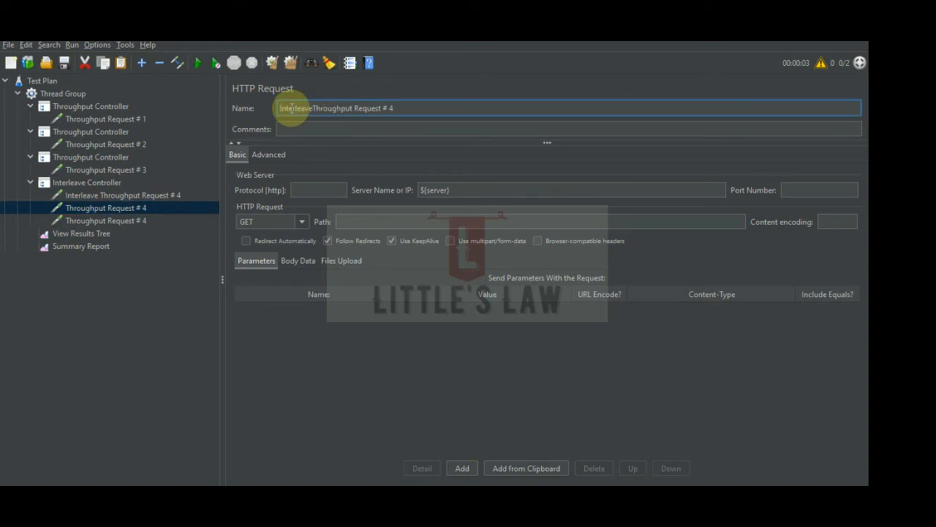
{"action": "left_click", "coordinate": [106, 220]}
{"action": "left_click", "coordinate": [291, 108]}
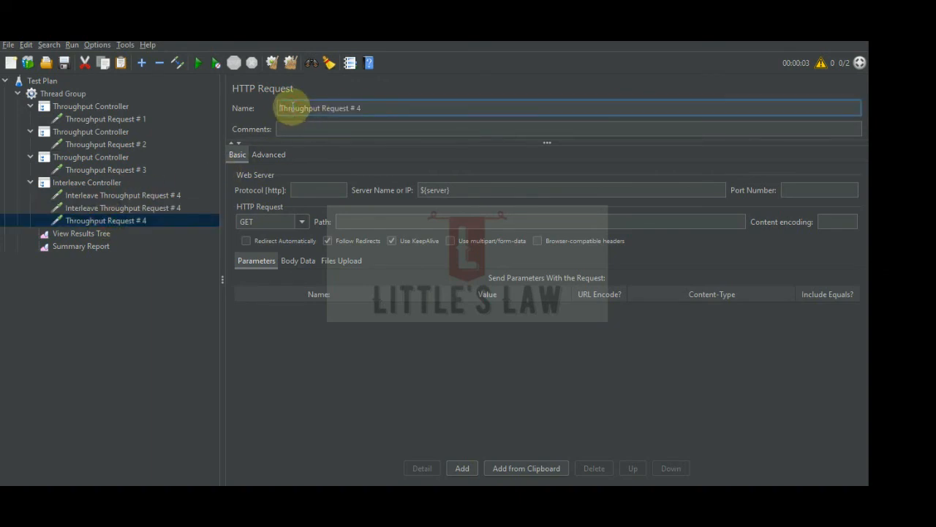
{"action": "key", "text": "Home"}
{"action": "key", "text": "ctrl+v"}
{"action": "left_click", "coordinate": [94, 327]}
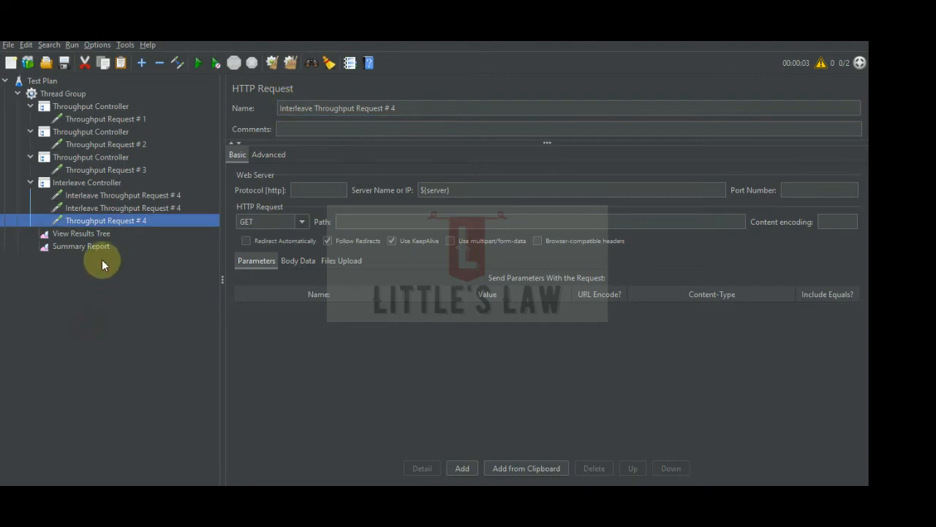
{"action": "left_click", "coordinate": [84, 185]}
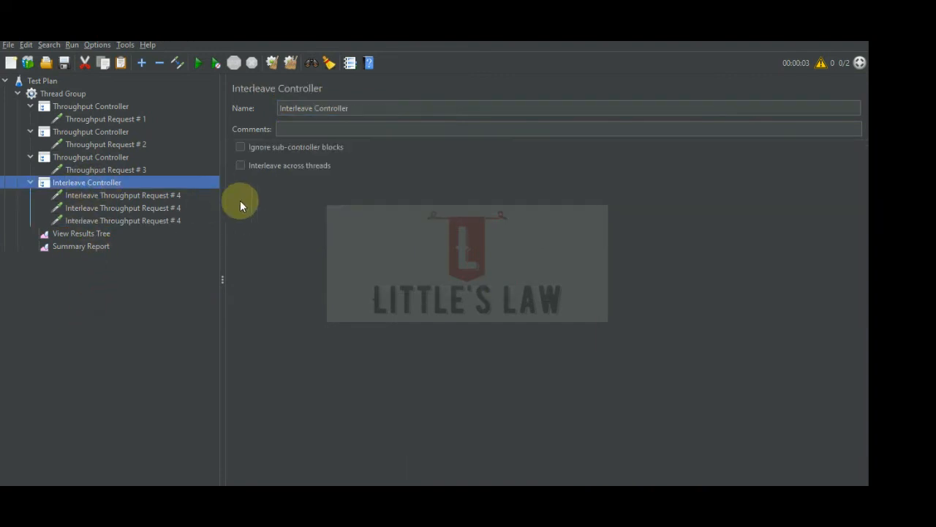
{"action": "left_click", "coordinate": [111, 196]}
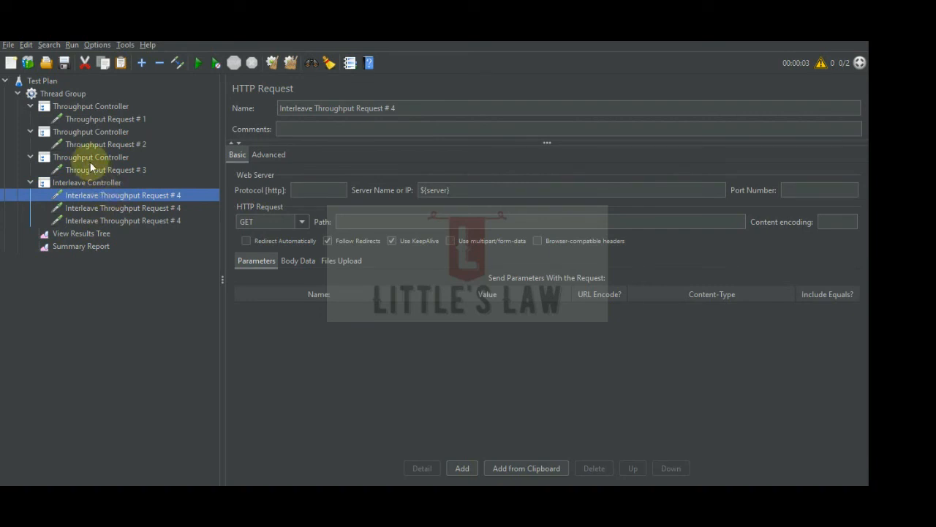
{"action": "right_click", "coordinate": [96, 194]}
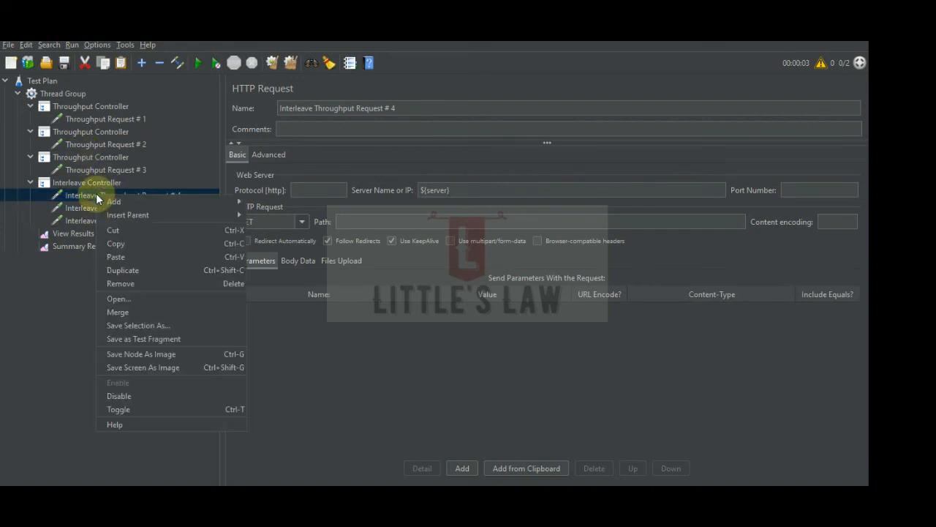
{"action": "mouse_move", "coordinate": [204, 217]}
{"action": "left_click", "coordinate": [65, 182]}
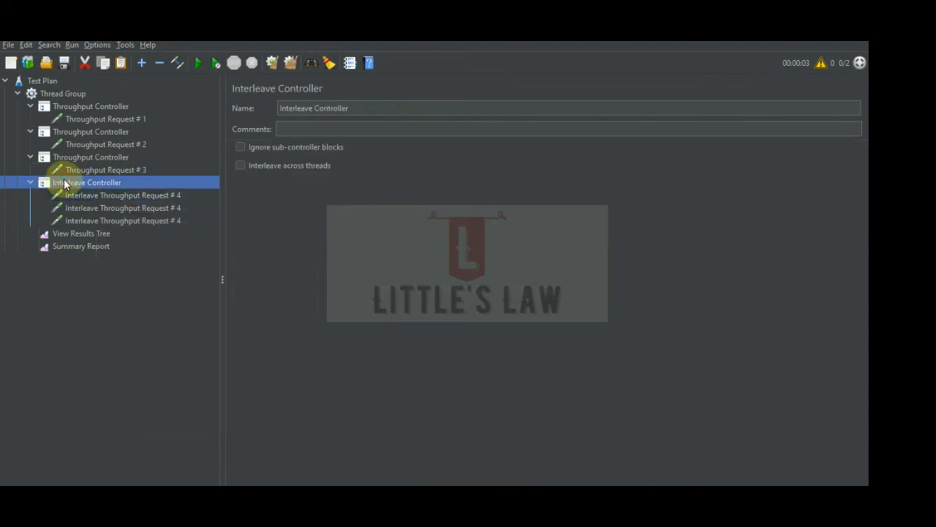
{"action": "left_click", "coordinate": [110, 196]}
{"action": "right_click", "coordinate": [110, 196]}
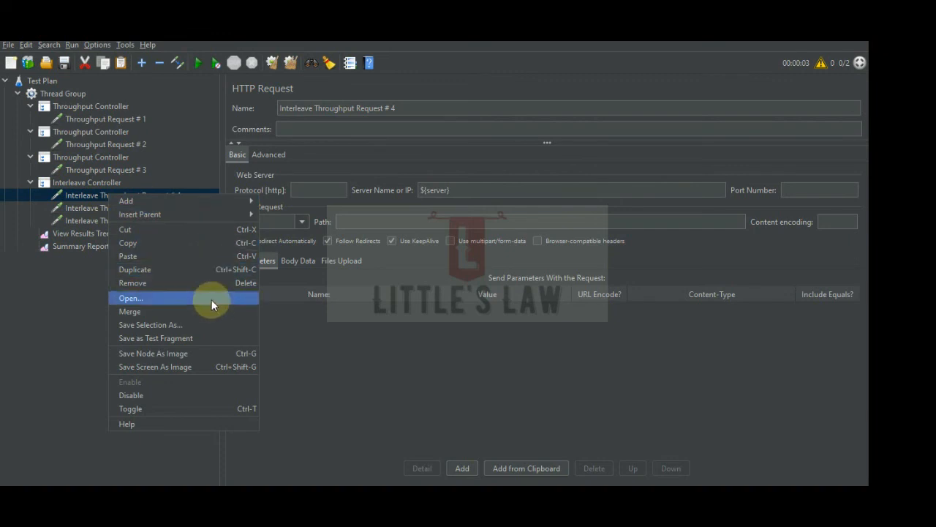
{"action": "left_click", "coordinate": [77, 182]}
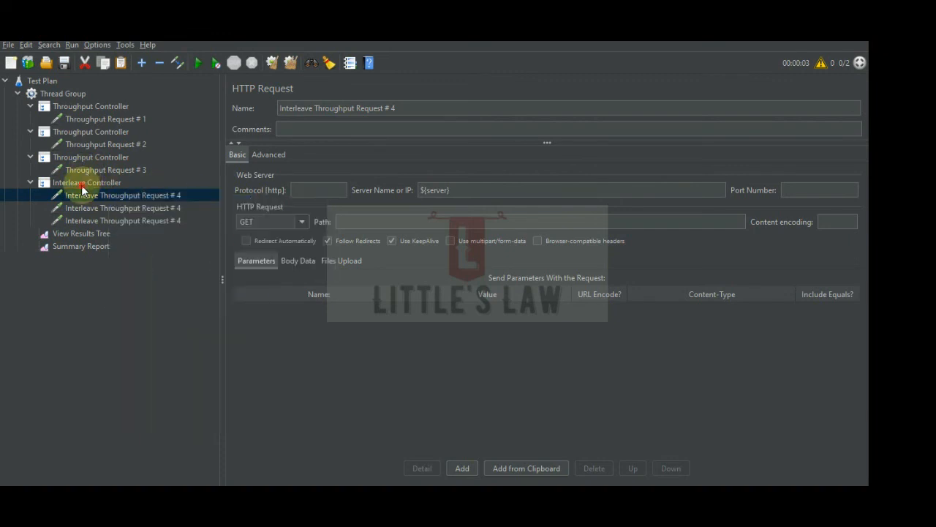
Add a Throughput Controller inside the Interleave Controller.
{"action": "right_click", "coordinate": [88, 181]}
{"action": "mouse_move", "coordinate": [232, 186]}
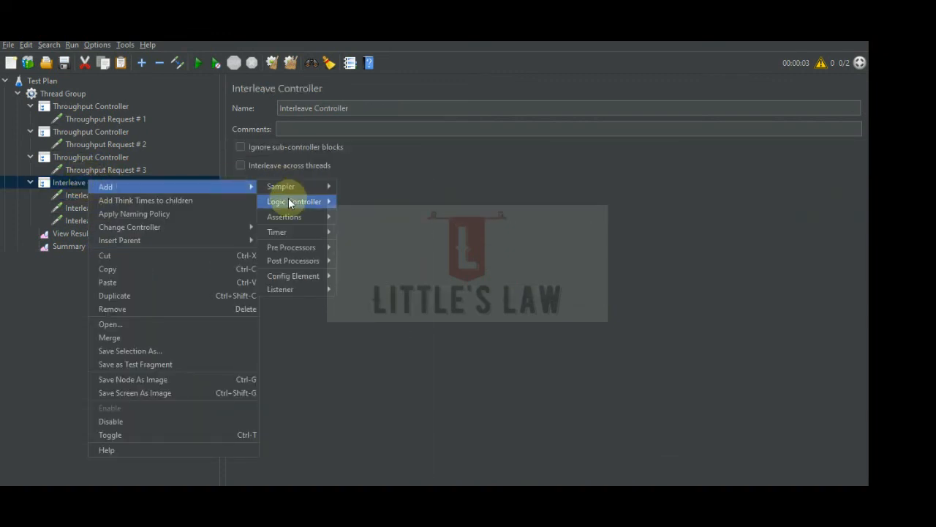
{"action": "mouse_move", "coordinate": [289, 200]}
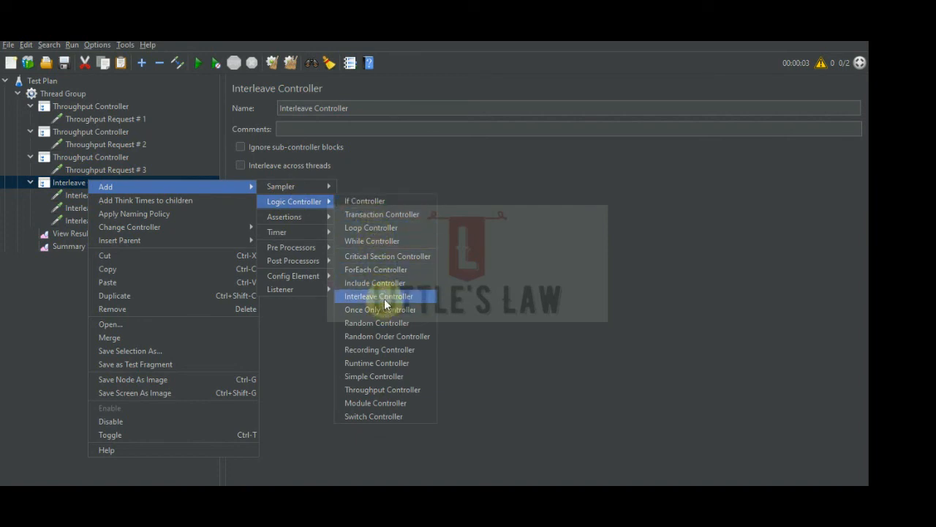
{"action": "left_click", "coordinate": [371, 389]}
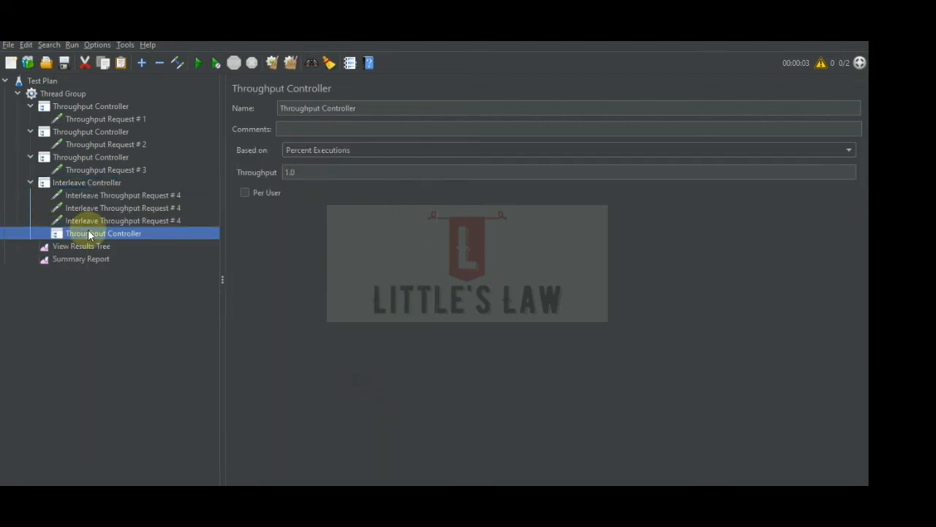
Place the new Throughput Controller directly under the Interleave Controller and nest the three Interleave Throughput requests inside it.
{"action": "mouse_move", "coordinate": [118, 185]}
{"action": "left_mouse_down"}
{"action": "mouse_move", "coordinate": [108, 209]}
{"action": "mouse_move", "coordinate": [108, 193]}
{"action": "left_mouse_up"}
{"action": "left_click", "coordinate": [117, 208]}
{"action": "left_click", "coordinate": [112, 233], "text": "shift"}
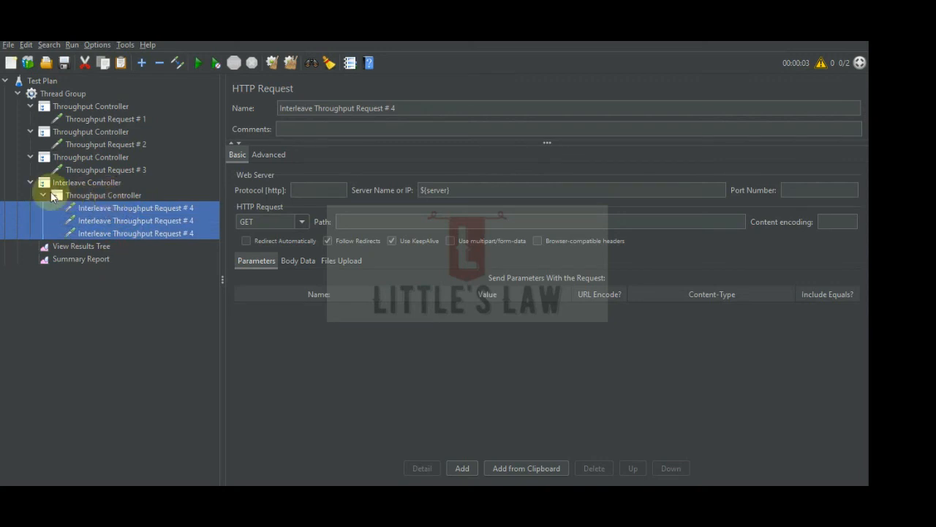
{"action": "left_click", "coordinate": [98, 197]}
Rename the second and third nested requests to Interleave Throughput Request # 5 and Interleave Throughput Request # 6.
{"action": "left_click", "coordinate": [116, 220]}
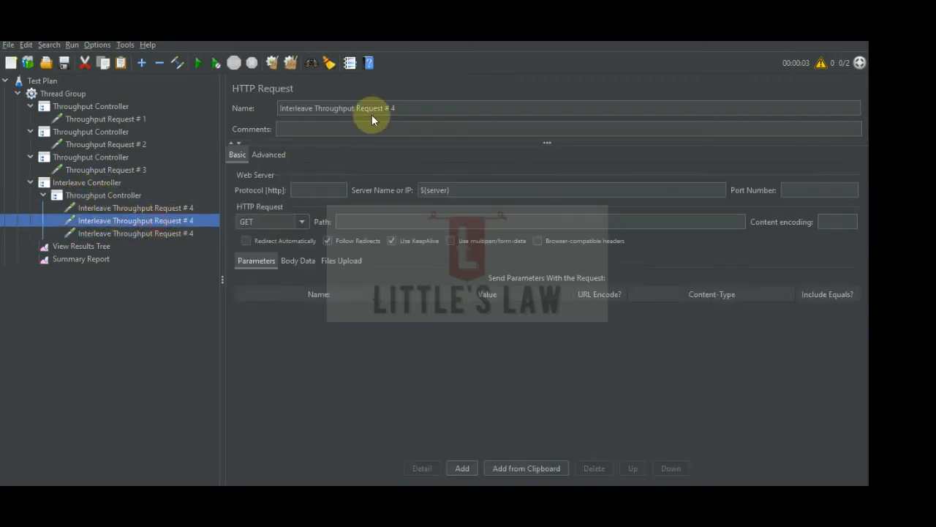
{"action": "left_click", "coordinate": [411, 107]}
{"action": "key", "text": "BackSpace"}
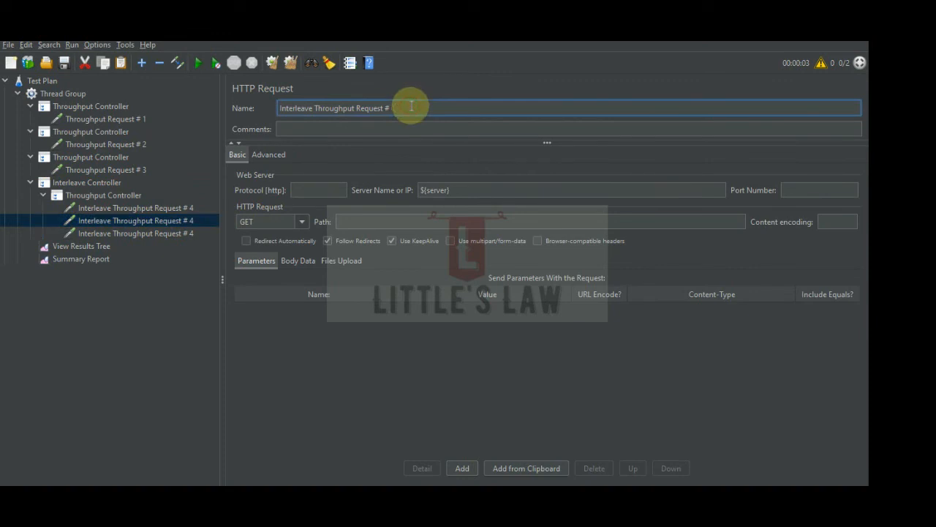
{"action": "type", "text": "5"}
{"action": "left_click", "coordinate": [185, 233]}
{"action": "left_click", "coordinate": [423, 108]}
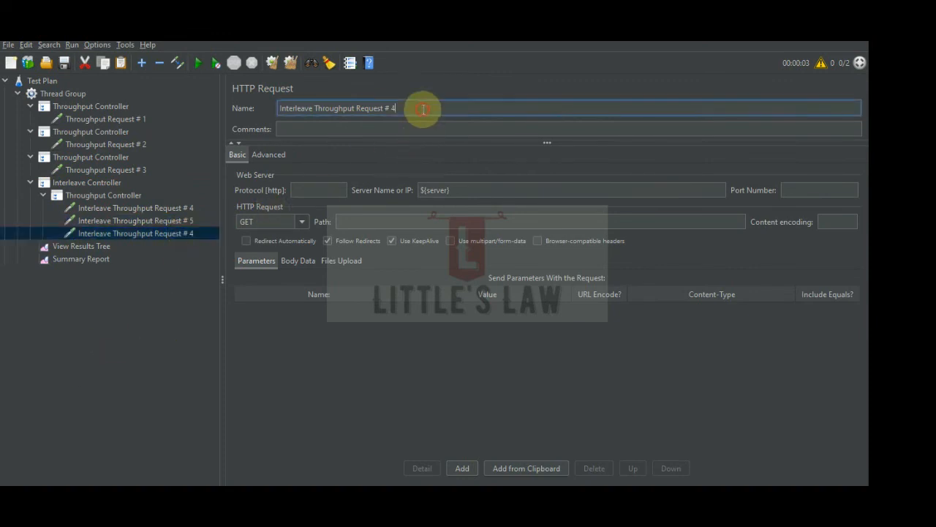
{"action": "key", "text": "BackSpace"}
{"action": "type", "text": "6"}
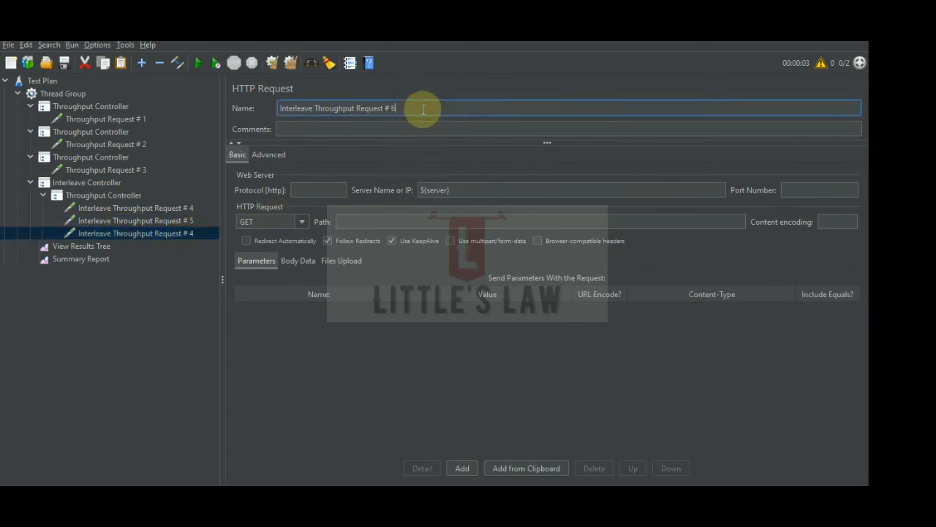
{"action": "left_click", "coordinate": [92, 195]}
Compare the nested Throughput Controller's settings with those of the three Throughput Controllers directly under the Thread Group.
{"action": "left_click", "coordinate": [77, 182]}
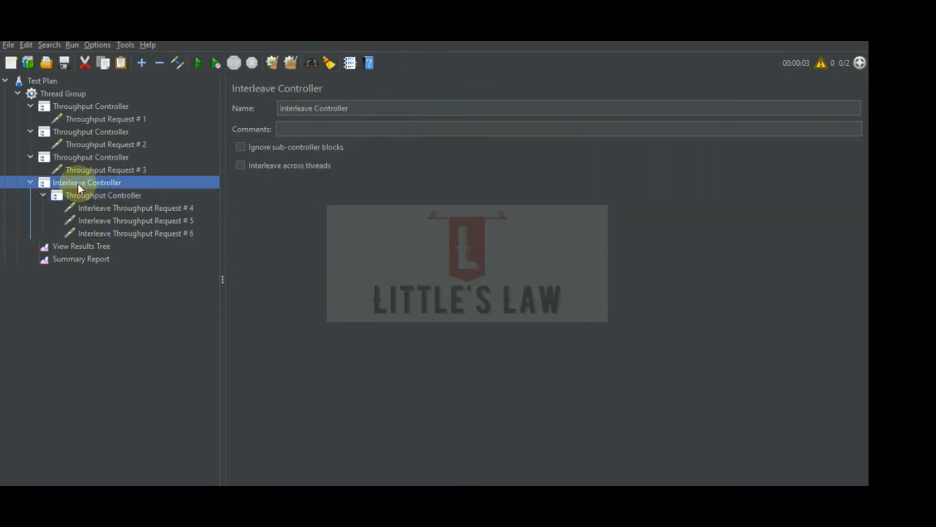
{"action": "left_click", "coordinate": [101, 196]}
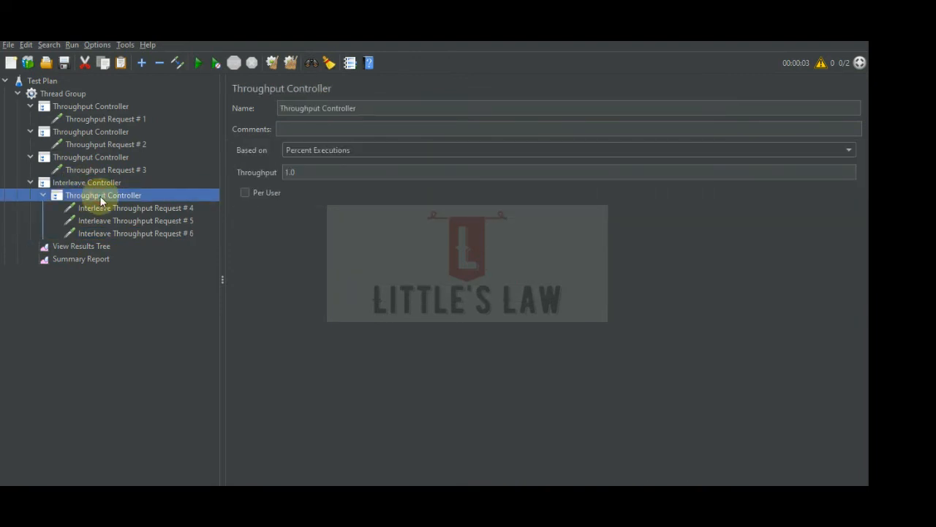
{"action": "left_click", "coordinate": [79, 158]}
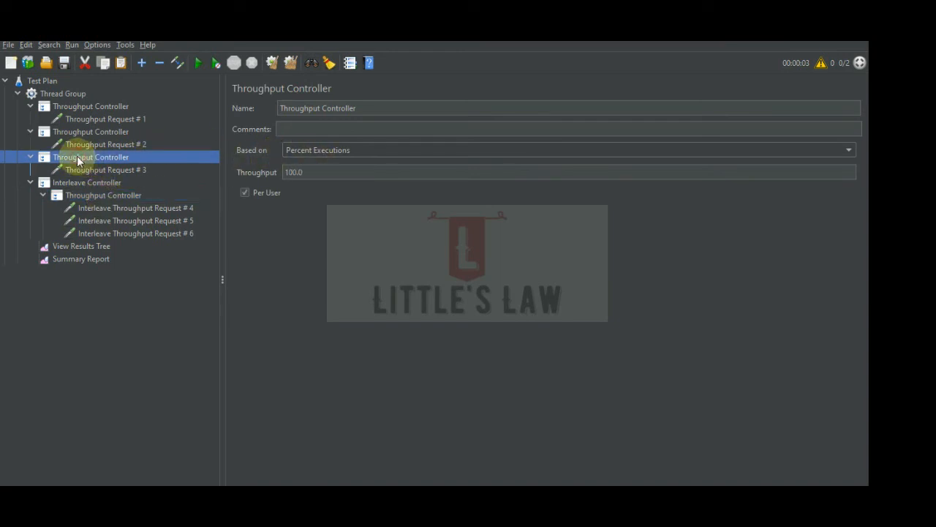
{"action": "left_click", "coordinate": [79, 131]}
{"action": "left_click", "coordinate": [79, 106]}
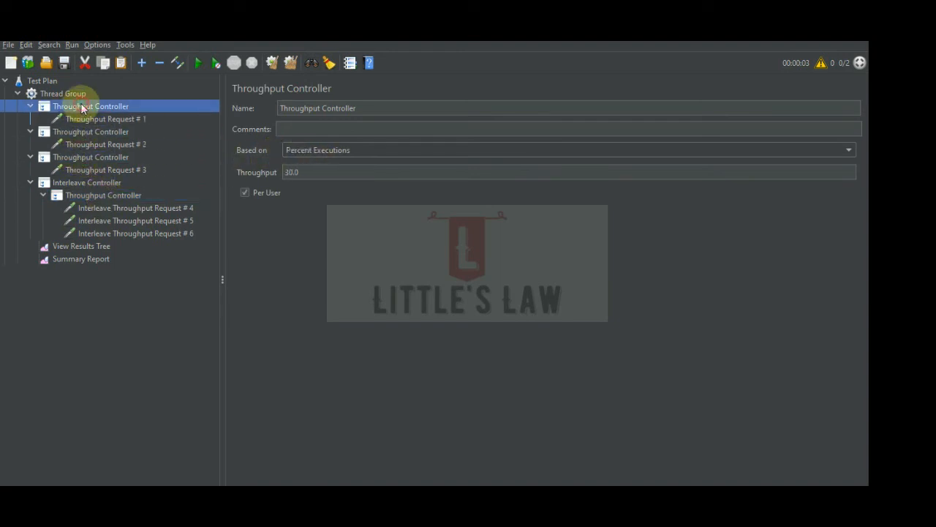
{"action": "left_click", "coordinate": [77, 183]}
Set the nested Throughput Controller's throughput to 50 percent executions and enable Per User.
{"action": "left_click", "coordinate": [98, 195]}
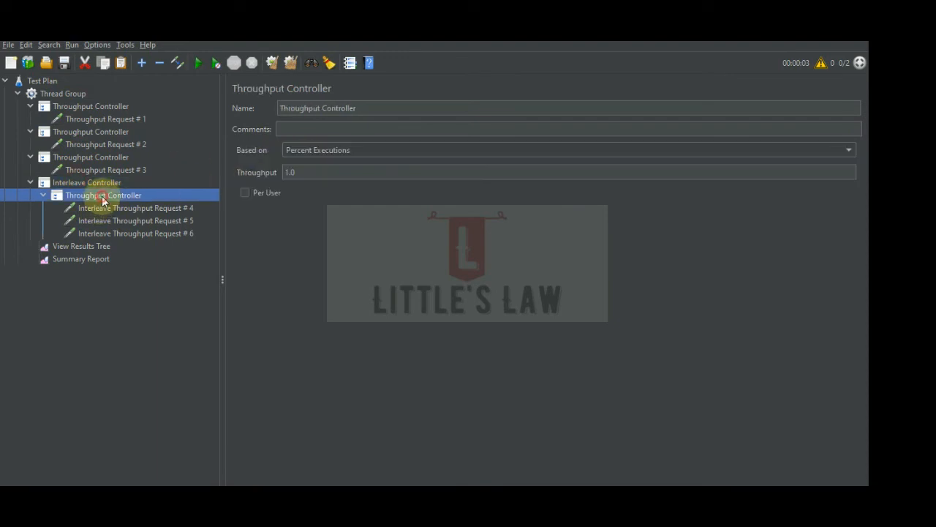
{"action": "double_click", "coordinate": [305, 171]}
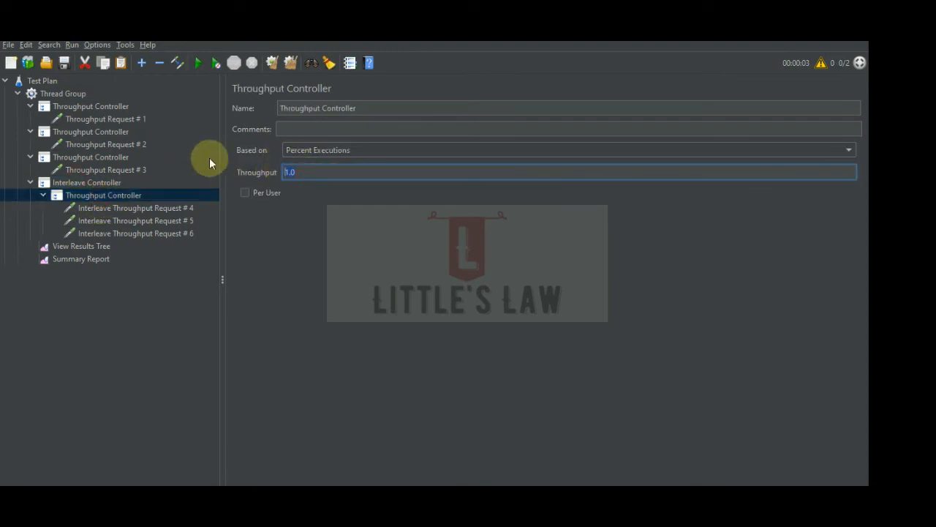
{"action": "type", "text": "50"}
{"action": "left_click", "coordinate": [245, 192]}
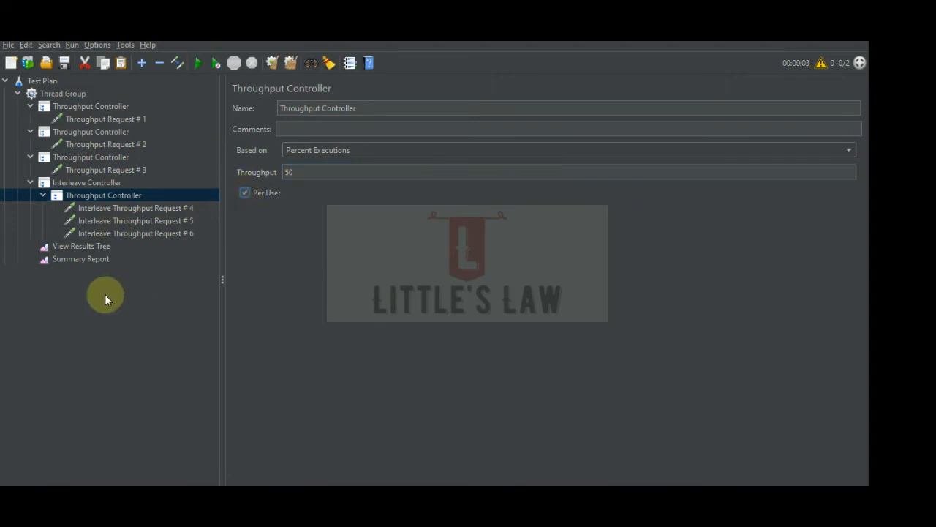
Clear the old results, run the test, and widen the Label column in the Summary Report.
{"action": "left_click", "coordinate": [81, 260]}
{"action": "left_click", "coordinate": [291, 63]}
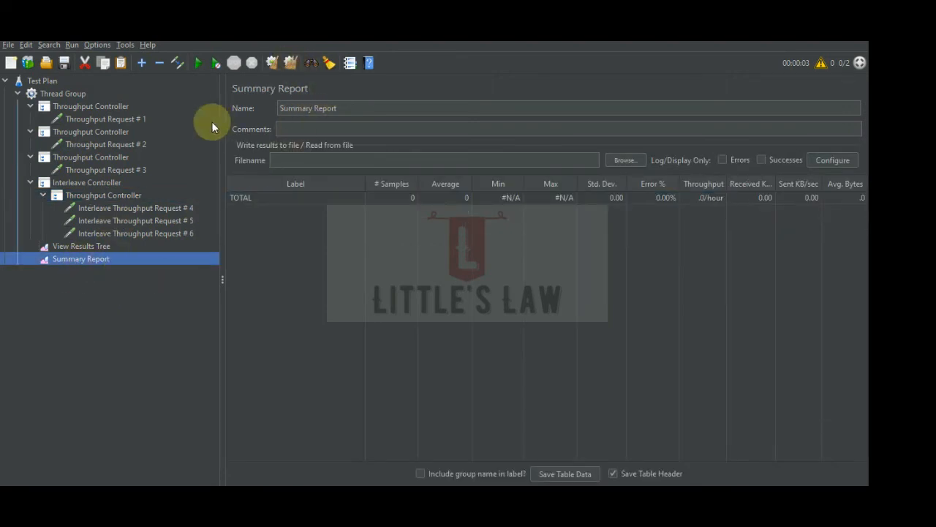
{"action": "left_click", "coordinate": [198, 64]}
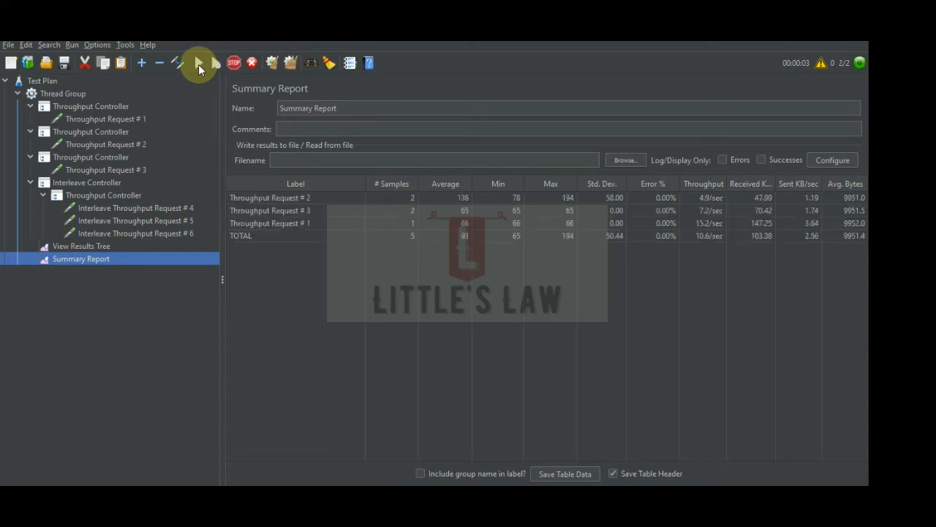
{"action": "left_click_drag", "start_coordinate": [365, 183], "coordinate": [391, 183]}
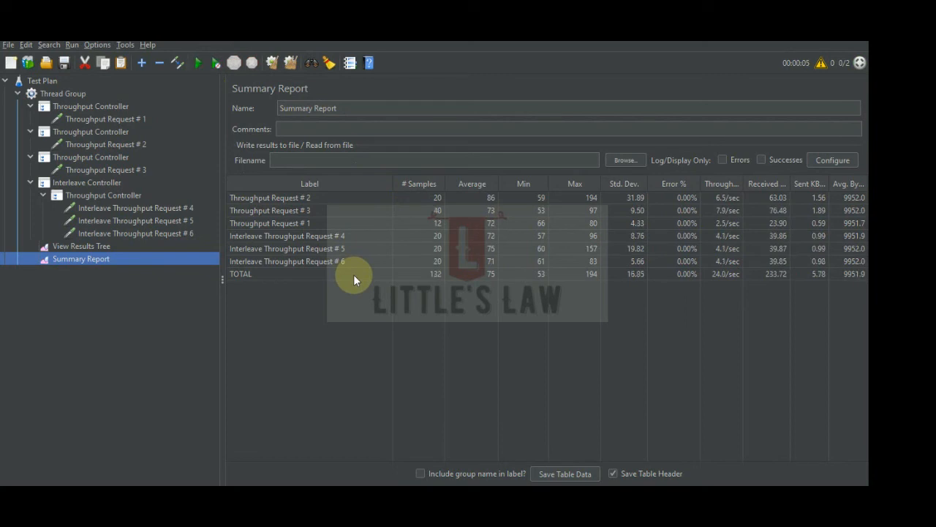
Check the Thread Group's thread and loop counts against the nested Throughput Controller's percent setting.
{"action": "left_click", "coordinate": [59, 94]}
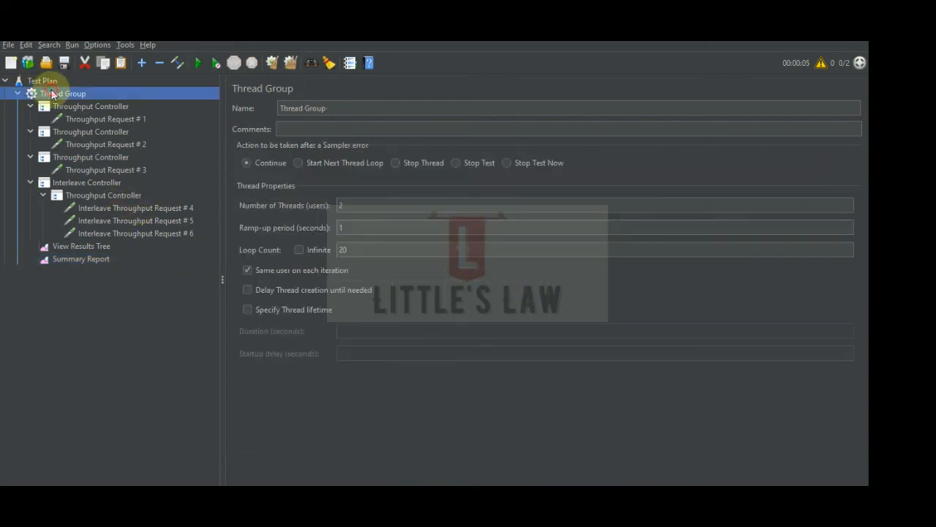
{"action": "double_click", "coordinate": [356, 251]}
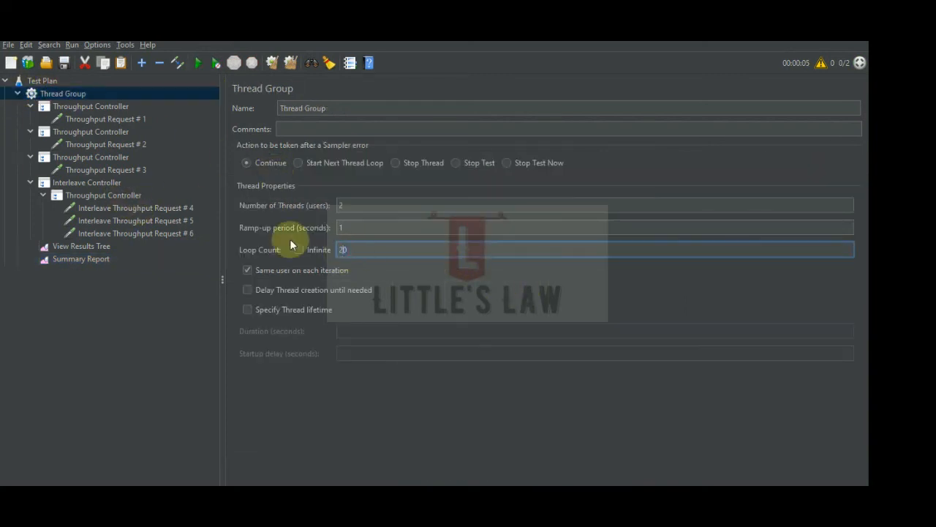
{"action": "left_click", "coordinate": [101, 184]}
{"action": "left_click", "coordinate": [114, 196]}
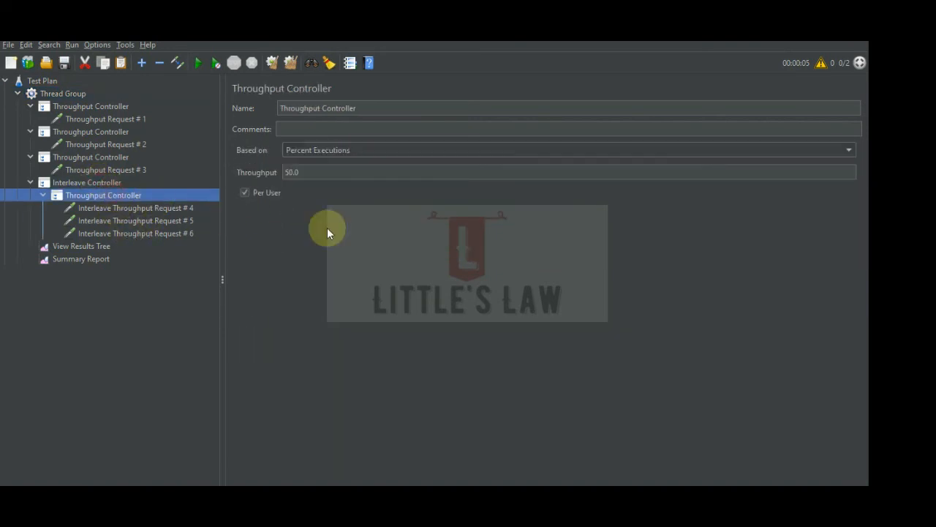
Examine the Summary Report rows for Interleave Throughput Requests # 4 to # 6 and their execution order in View Results Tree.
{"action": "left_click", "coordinate": [85, 260]}
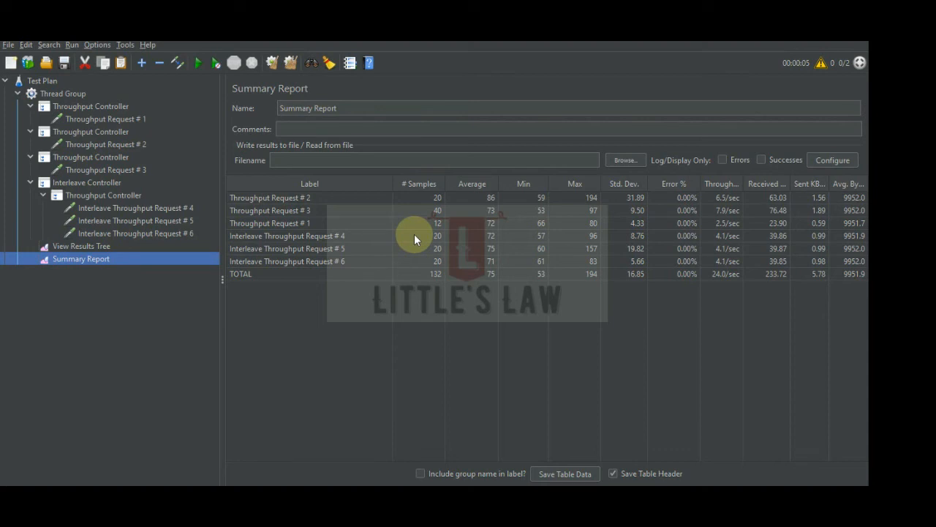
{"action": "left_click", "coordinate": [357, 236]}
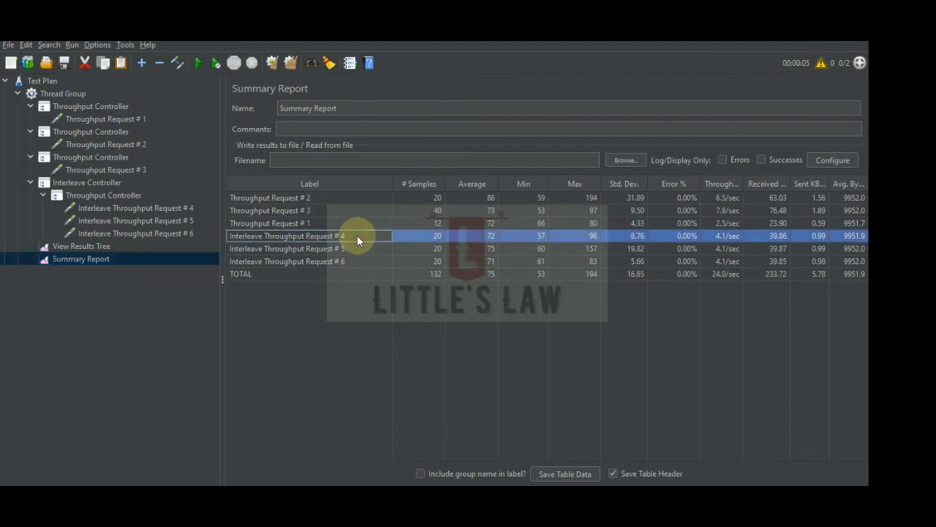
{"action": "left_click", "coordinate": [365, 250]}
{"action": "left_click", "coordinate": [367, 262]}
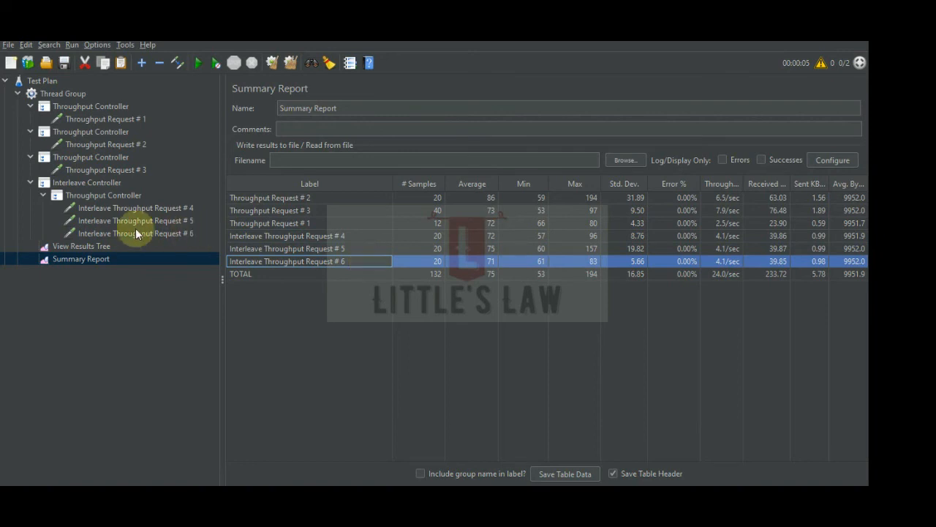
{"action": "left_click", "coordinate": [99, 241]}
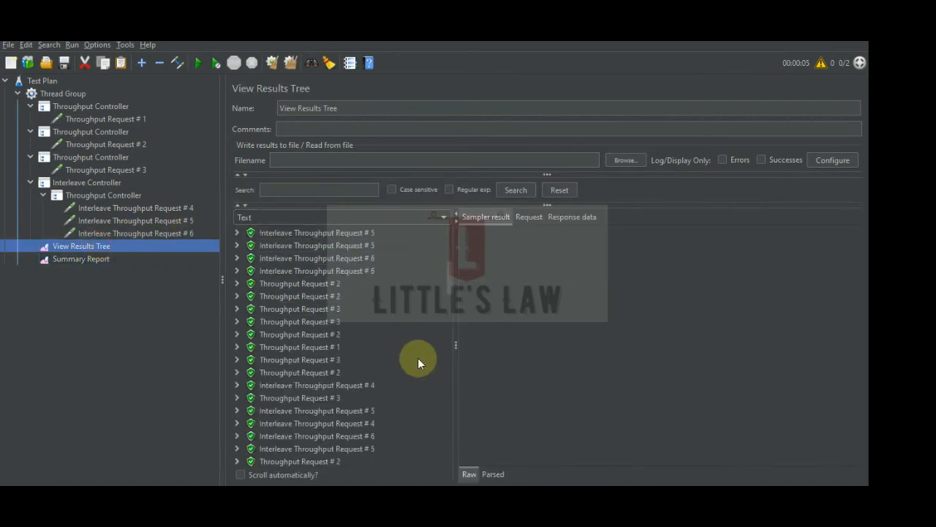
{"action": "scroll", "coordinate": [418, 358], "scroll_direction": "up", "scroll_amount": 3}
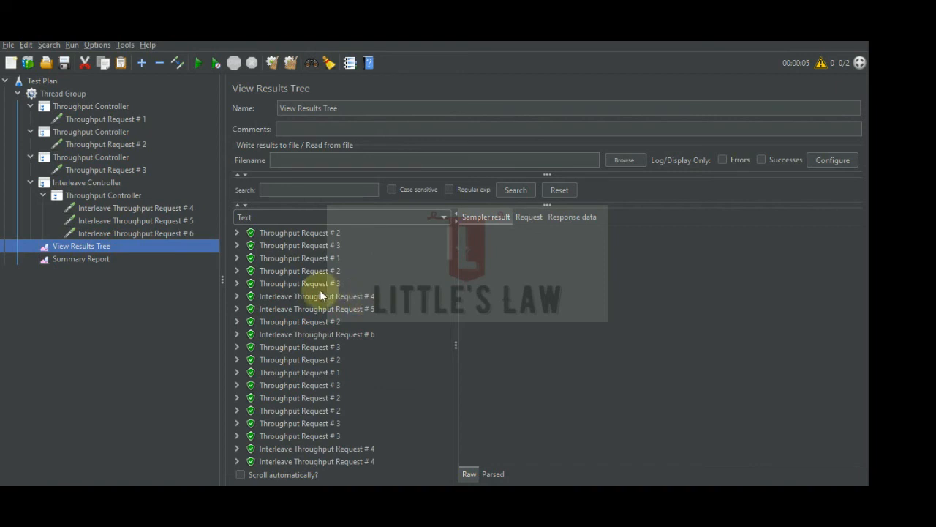
{"action": "scroll", "coordinate": [368, 346], "scroll_direction": "down", "scroll_amount": 5}
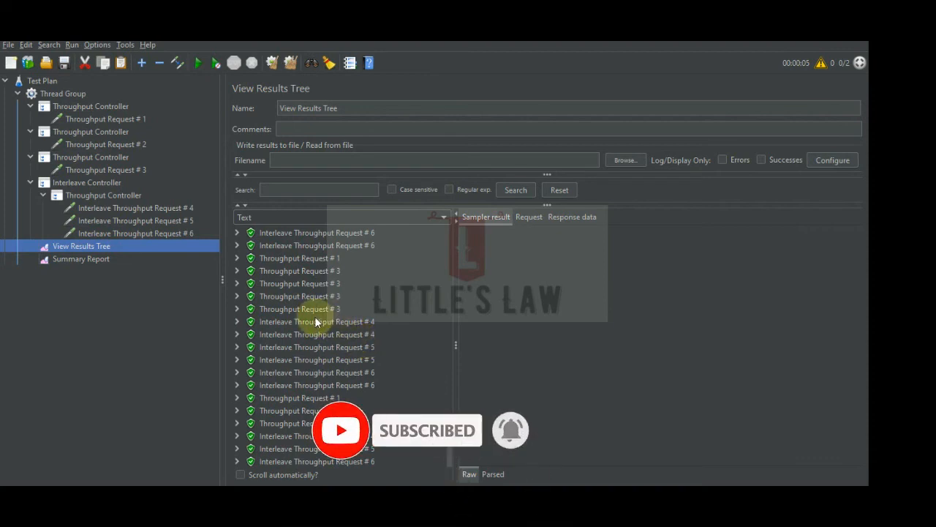
Change the Interleave Controller to a Once Only Controller and expand it to show its nested Throughput Controller and requests.
{"action": "left_click", "coordinate": [113, 195]}
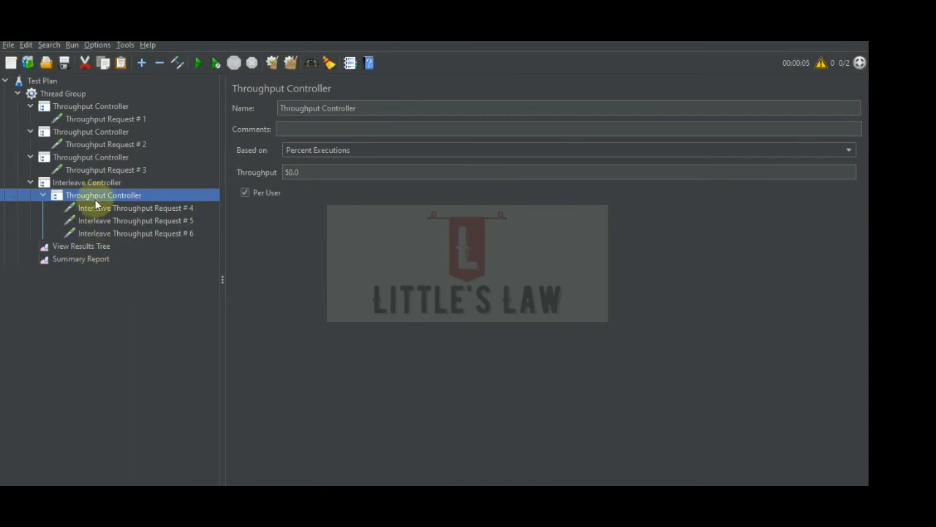
{"action": "left_click", "coordinate": [101, 183]}
{"action": "right_click", "coordinate": [101, 188]}
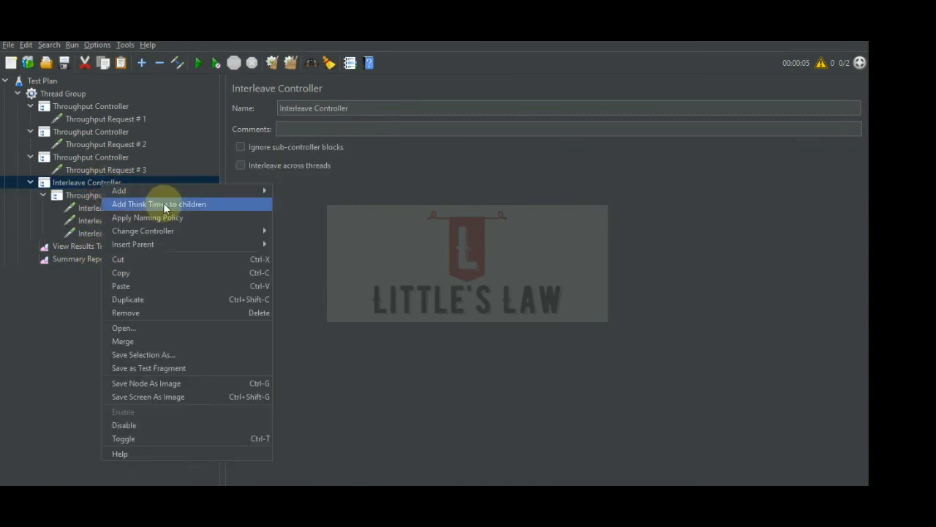
{"action": "mouse_move", "coordinate": [220, 231]}
{"action": "mouse_move", "coordinate": [317, 230]}
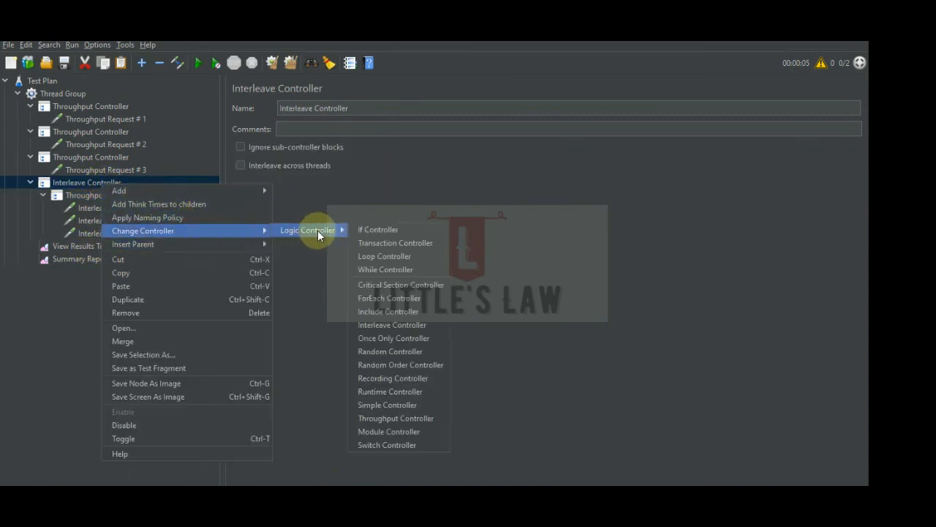
{"action": "left_click", "coordinate": [387, 338]}
{"action": "left_click", "coordinate": [30, 182]}
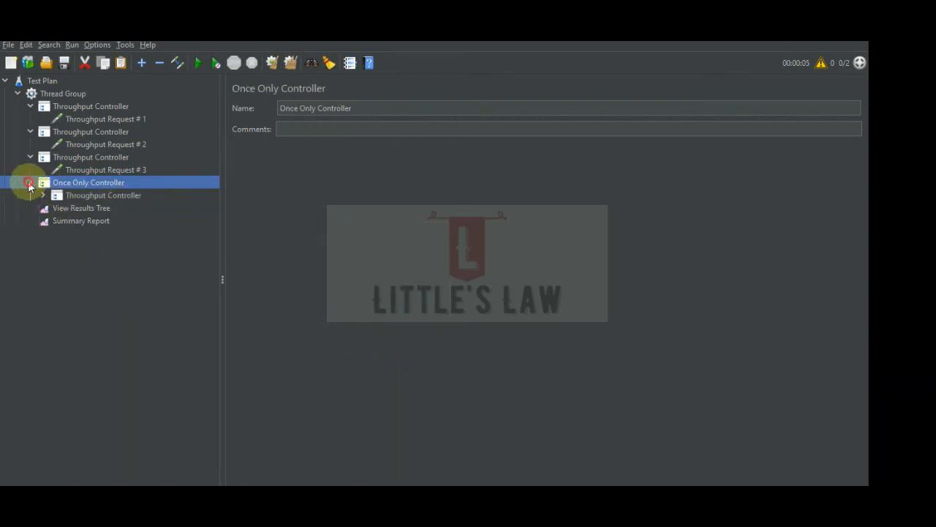
{"action": "left_click", "coordinate": [42, 195]}
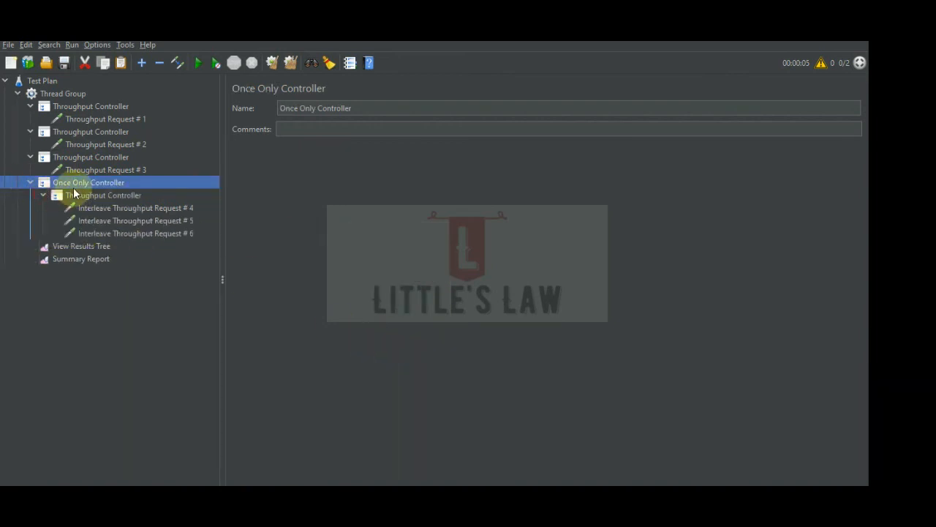
Clear the previous results and run the test with the Summary Report open.
{"action": "left_click", "coordinate": [76, 259]}
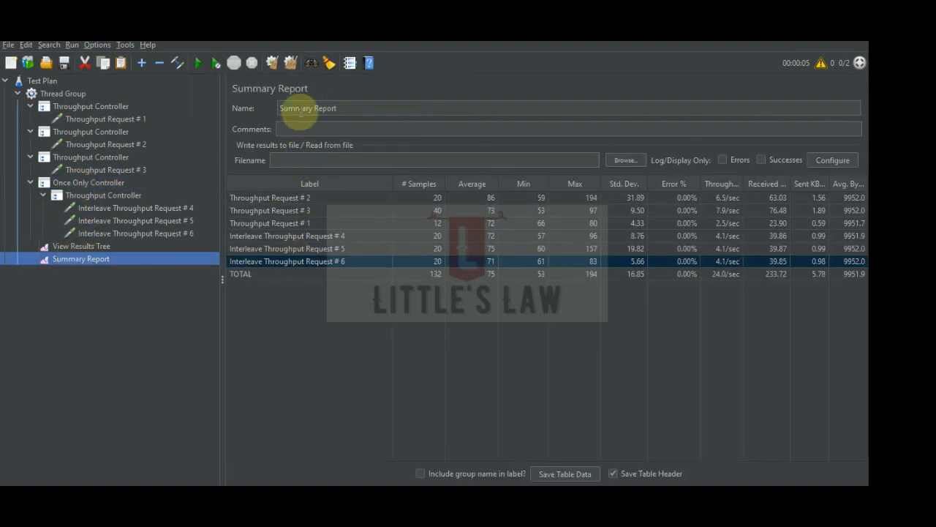
{"action": "left_click", "coordinate": [289, 63]}
{"action": "left_click", "coordinate": [196, 63]}
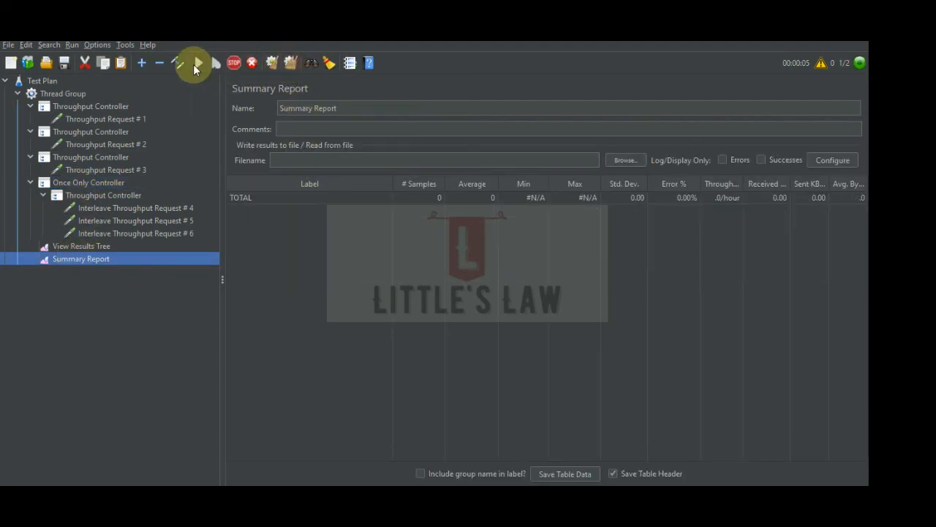
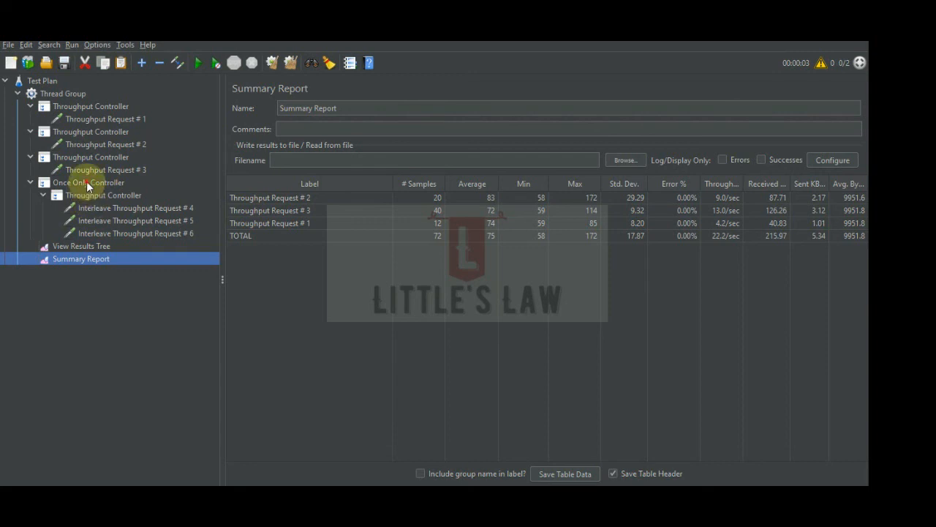
Change the Once Only Controller to a Random Controller and expand it to show its nested Throughput Controller.
{"action": "left_click", "coordinate": [85, 182]}
{"action": "right_click", "coordinate": [87, 182]}
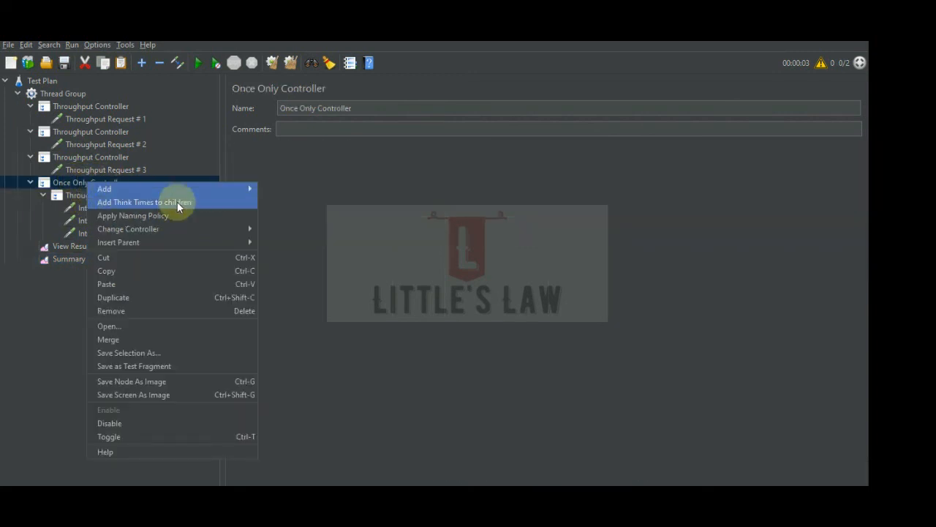
{"action": "mouse_move", "coordinate": [213, 228]}
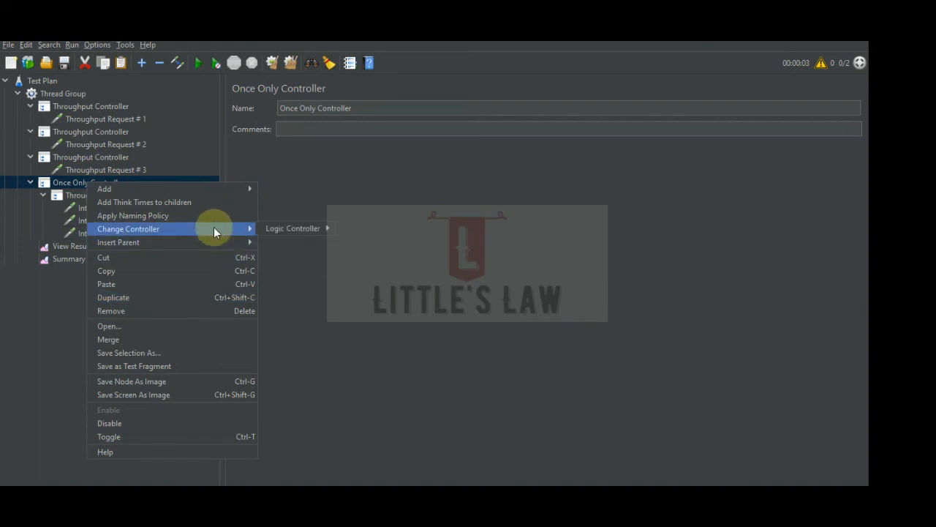
{"action": "mouse_move", "coordinate": [300, 228]}
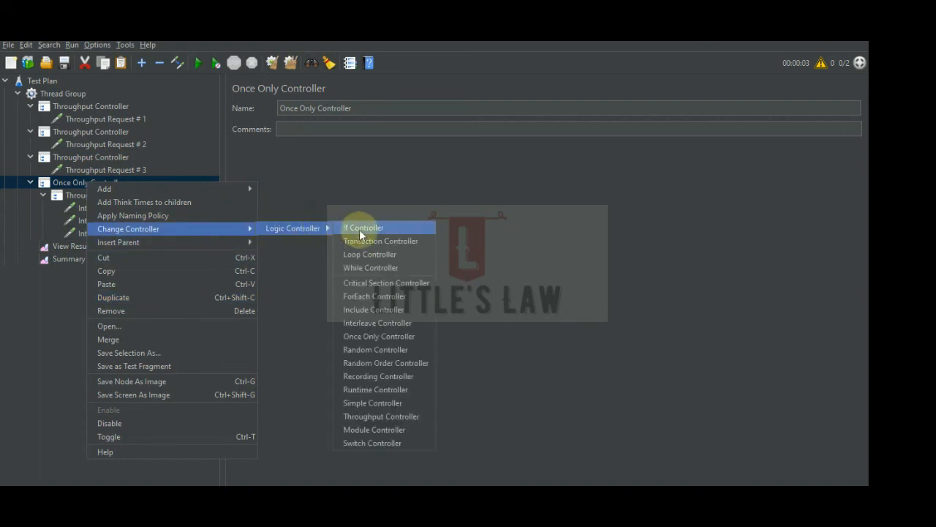
{"action": "left_click", "coordinate": [374, 348]}
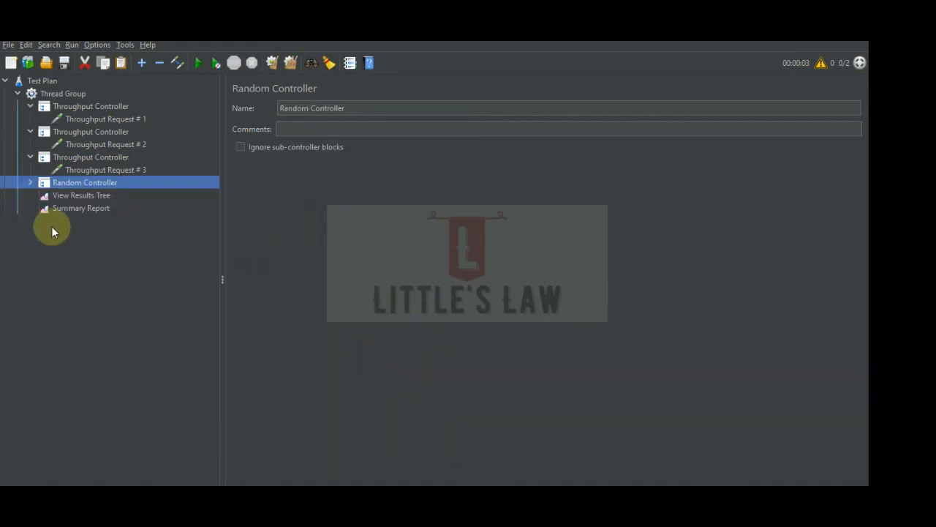
{"action": "left_click", "coordinate": [31, 182]}
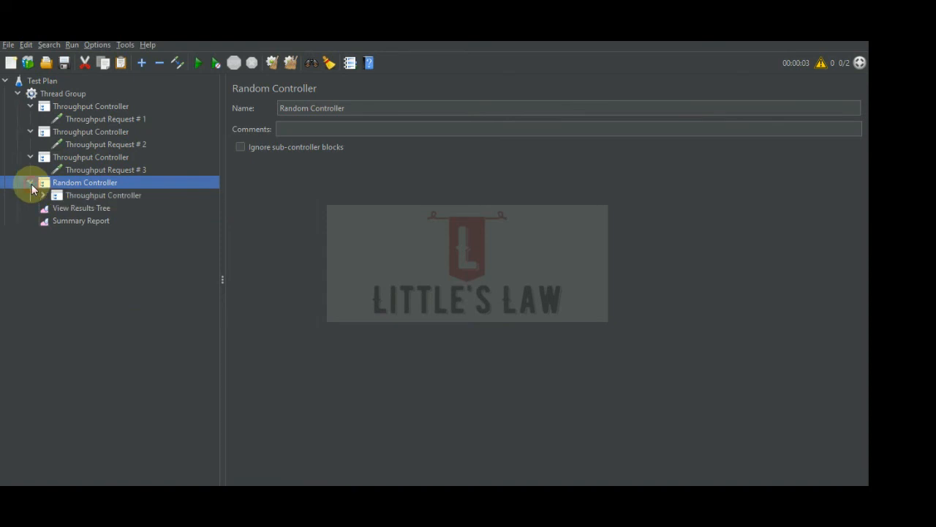
Base the Throughput Controller nested in the Random Controller on Total Executions with a throughput of 10.
{"action": "left_click", "coordinate": [81, 194]}
{"action": "left_click", "coordinate": [85, 183]}
{"action": "left_click", "coordinate": [86, 197]}
{"action": "left_click", "coordinate": [368, 152]}
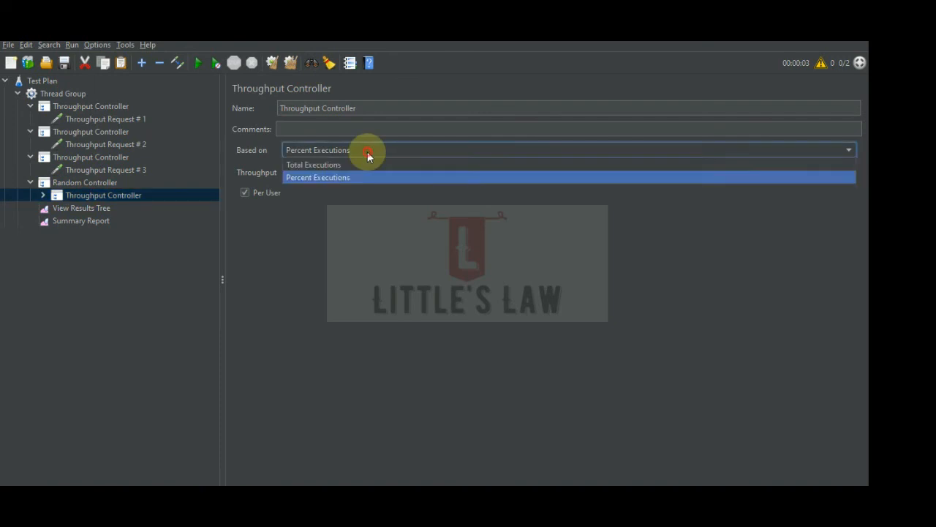
{"action": "left_click", "coordinate": [345, 169]}
{"action": "double_click", "coordinate": [324, 176]}
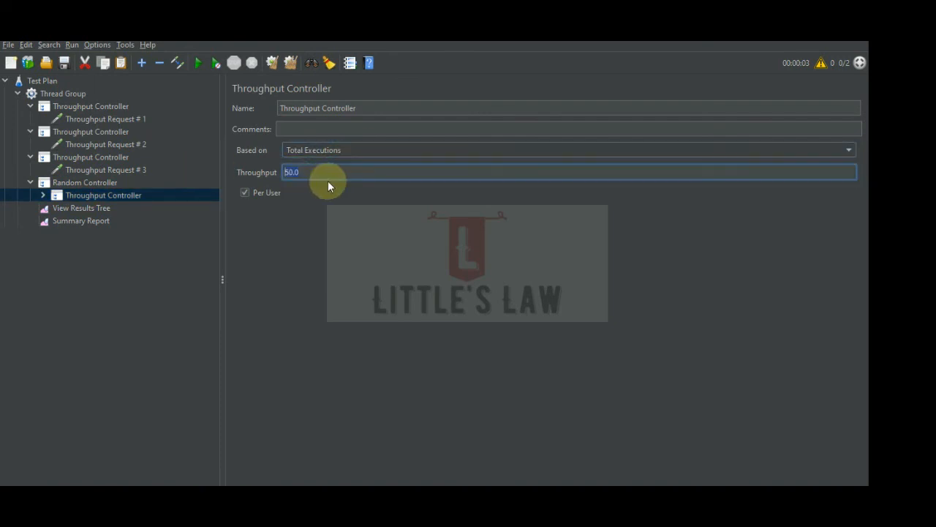
{"action": "type", "text": "10"}
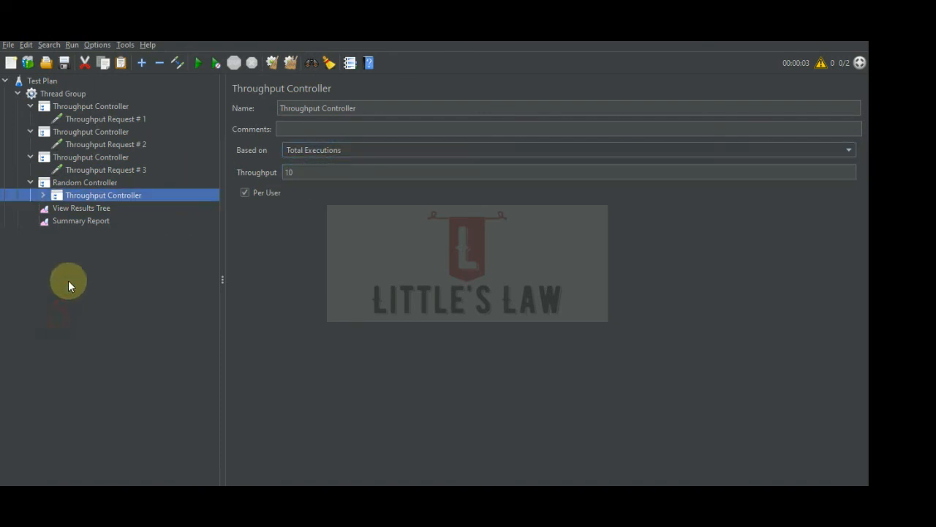
Open the Summary Report, clear the previous results and run the test with the Random Controller in place.
{"action": "left_click", "coordinate": [73, 221]}
{"action": "left_click", "coordinate": [291, 65]}
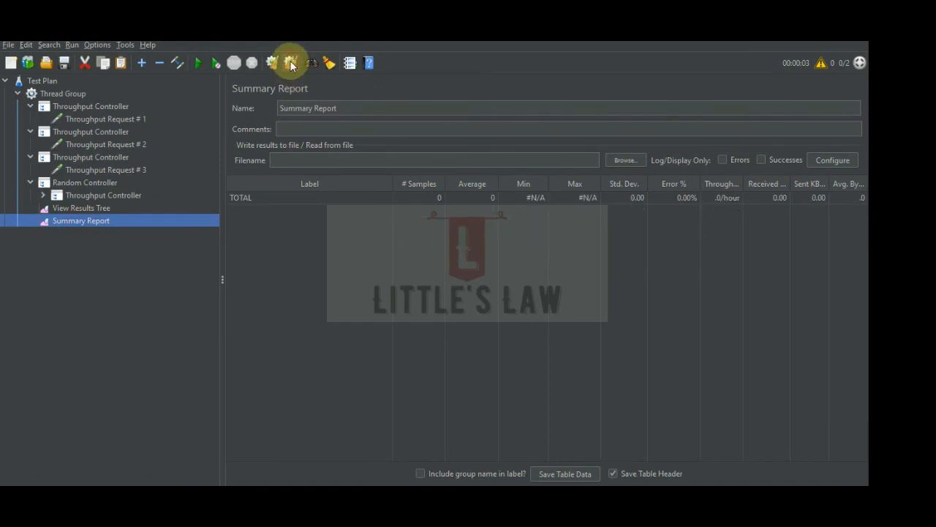
{"action": "left_click", "coordinate": [198, 63]}
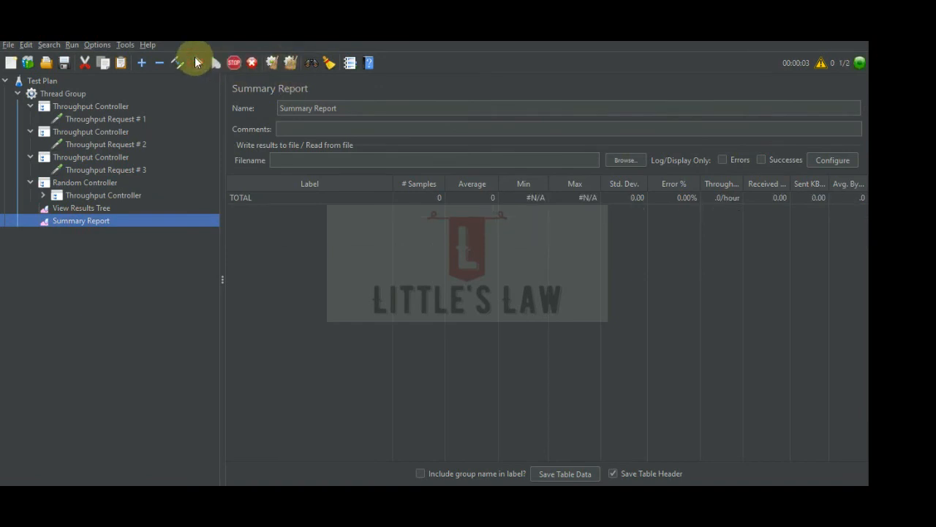
Compare the Thread Group's thread and loop counts with the total executions setting of the Throughput Controller inside the Random Controller.
{"action": "left_click", "coordinate": [43, 195]}
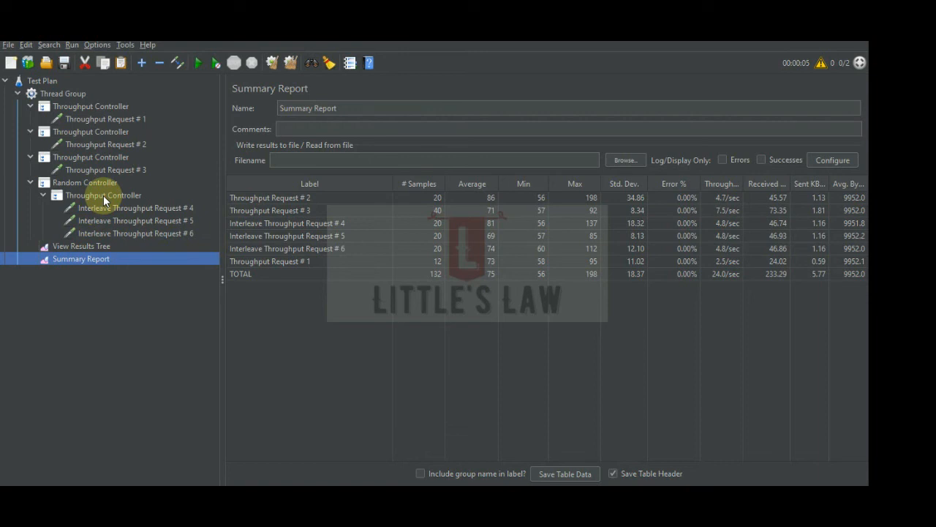
{"action": "left_click", "coordinate": [68, 93]}
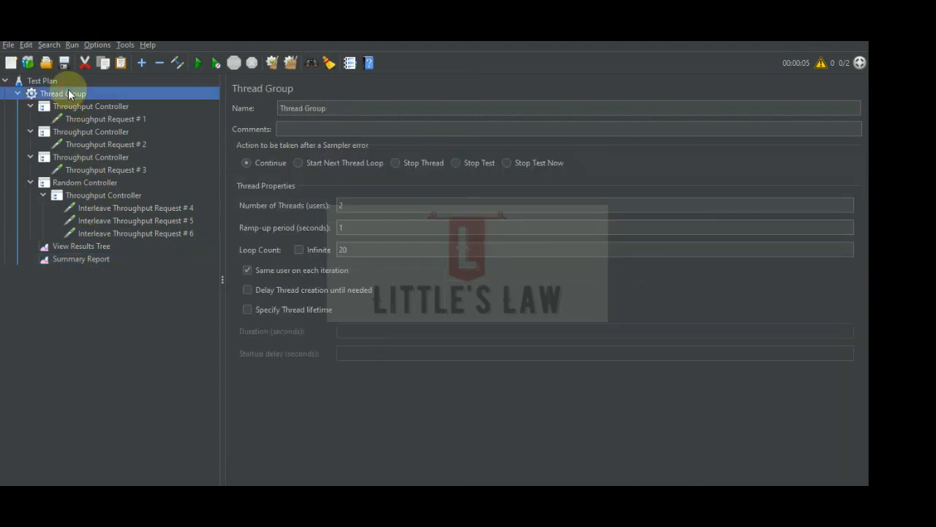
{"action": "double_click", "coordinate": [349, 250]}
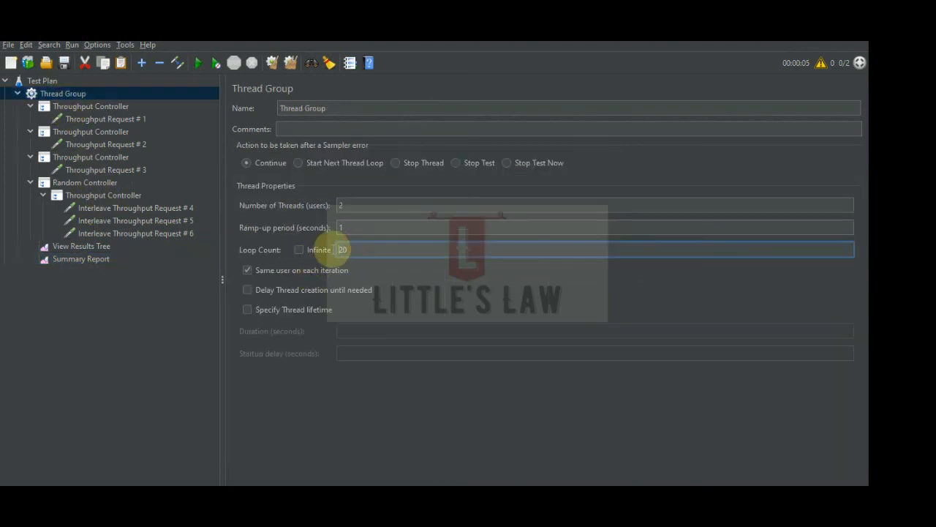
{"action": "left_click", "coordinate": [103, 184]}
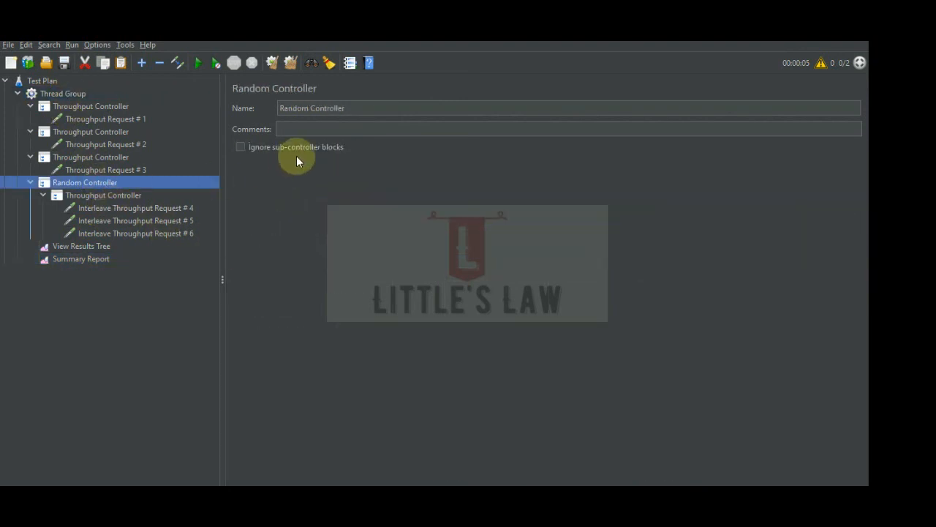
{"action": "left_click", "coordinate": [134, 196]}
{"action": "double_click", "coordinate": [302, 172]}
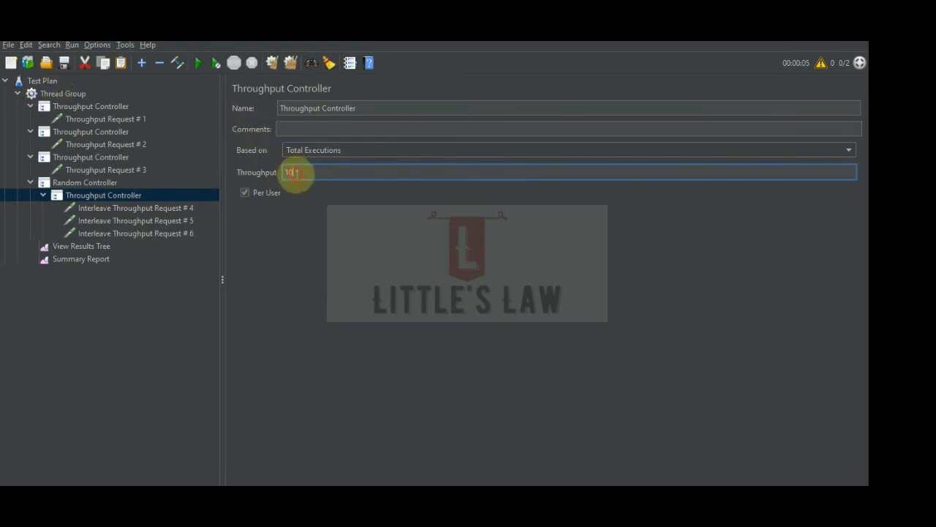
{"action": "left_click", "coordinate": [75, 94]}
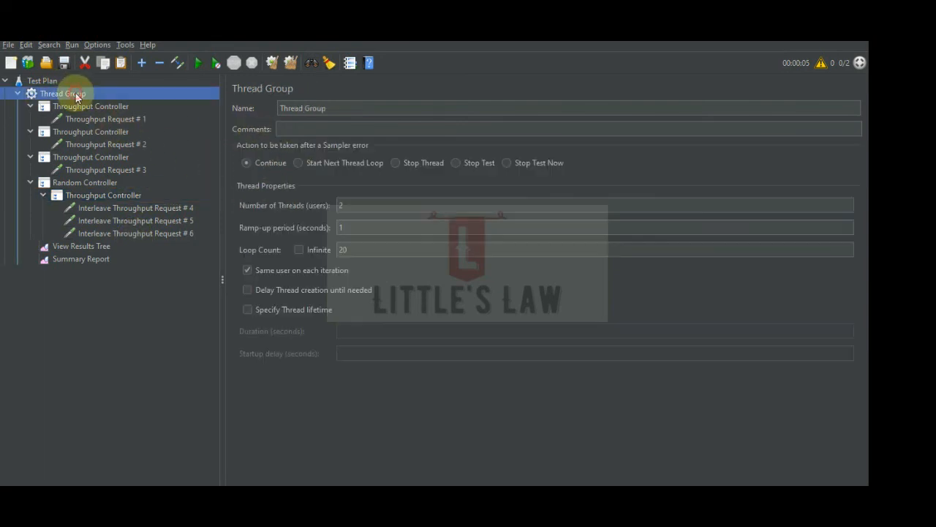
{"action": "left_click", "coordinate": [95, 183]}
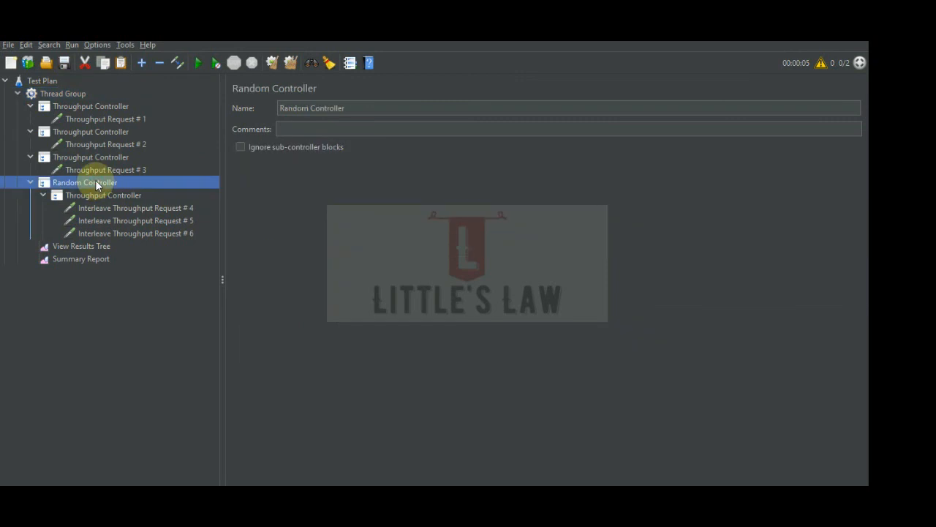
{"action": "left_click", "coordinate": [70, 94]}
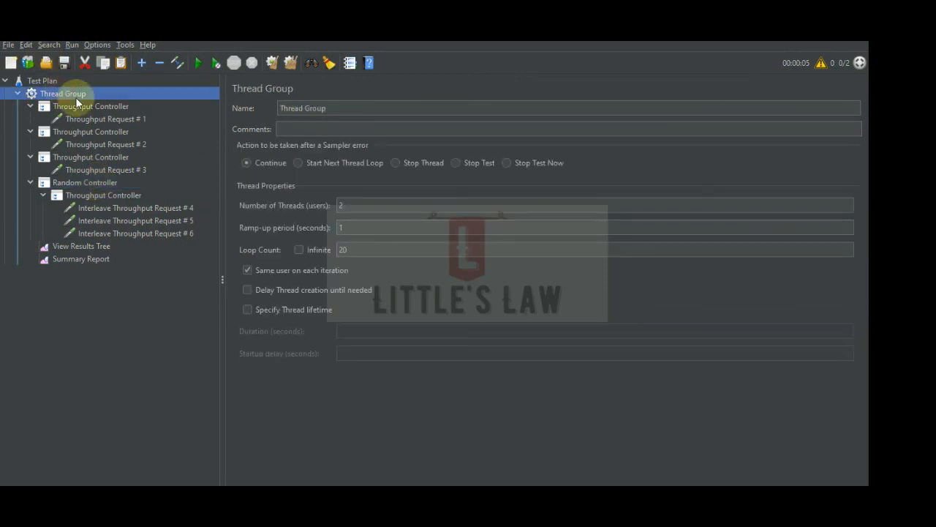
{"action": "left_click", "coordinate": [358, 250]}
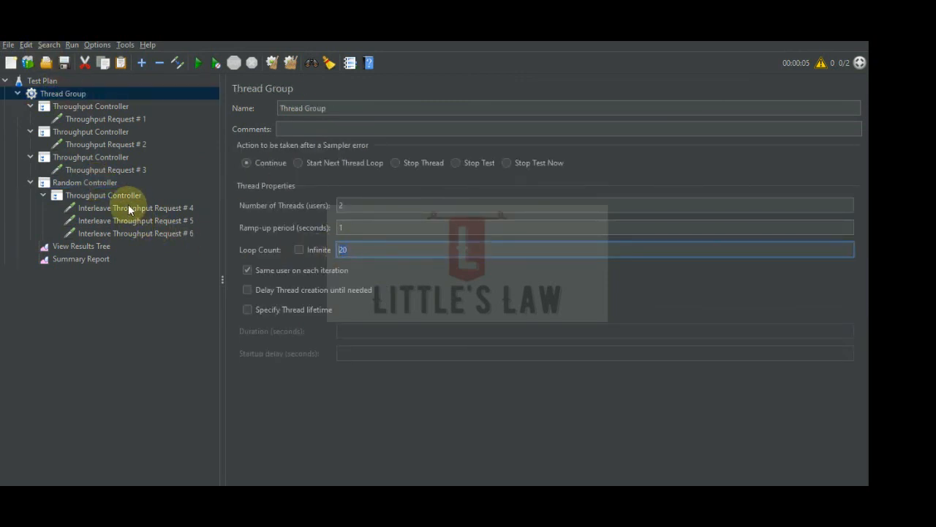
Review the Random Controller's nested request results in View Results Tree and the Summary Report.
{"action": "left_click", "coordinate": [93, 181]}
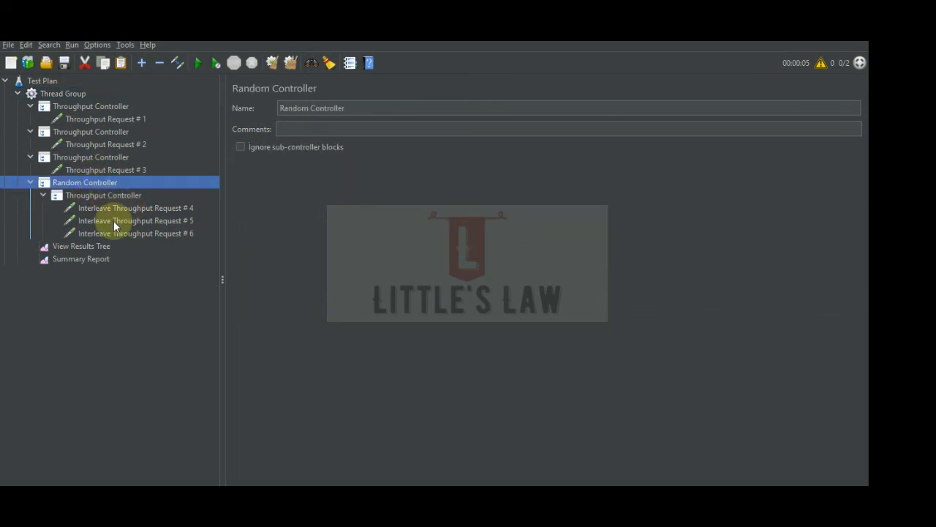
{"action": "left_click", "coordinate": [82, 246]}
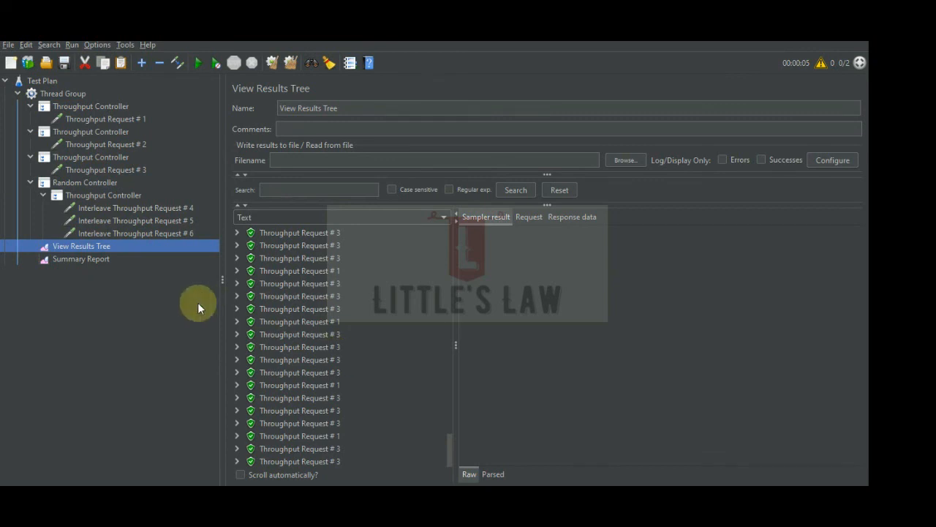
{"action": "left_click", "coordinate": [89, 261]}
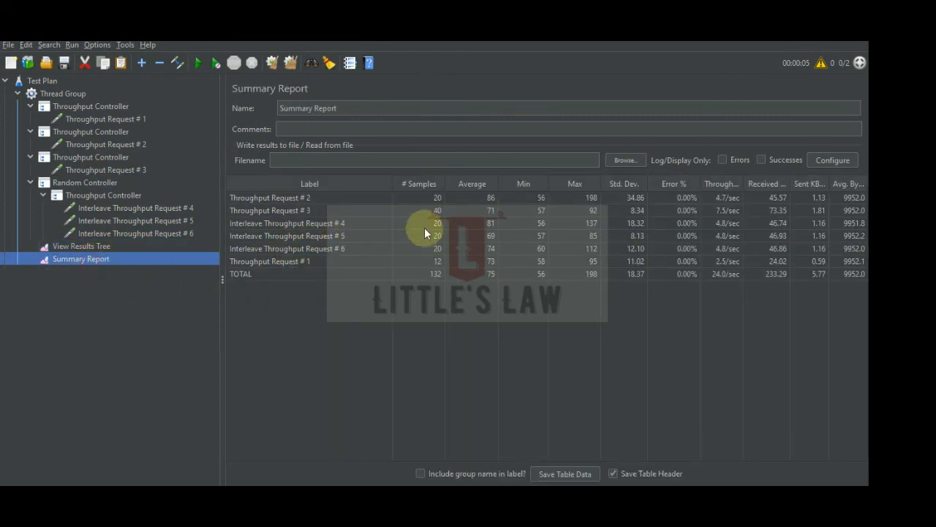
Change the Random Controller to a Random Order Controller.
{"action": "left_click", "coordinate": [94, 183]}
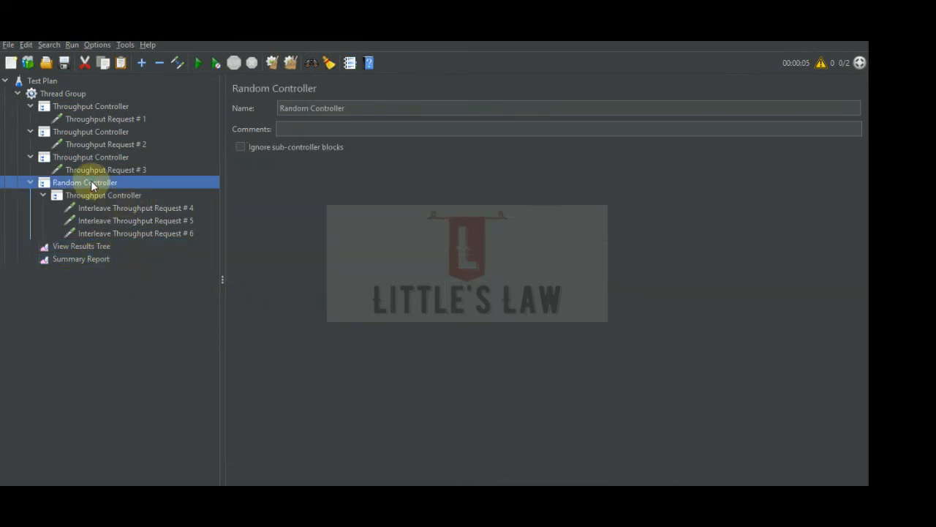
{"action": "right_click", "coordinate": [93, 184]}
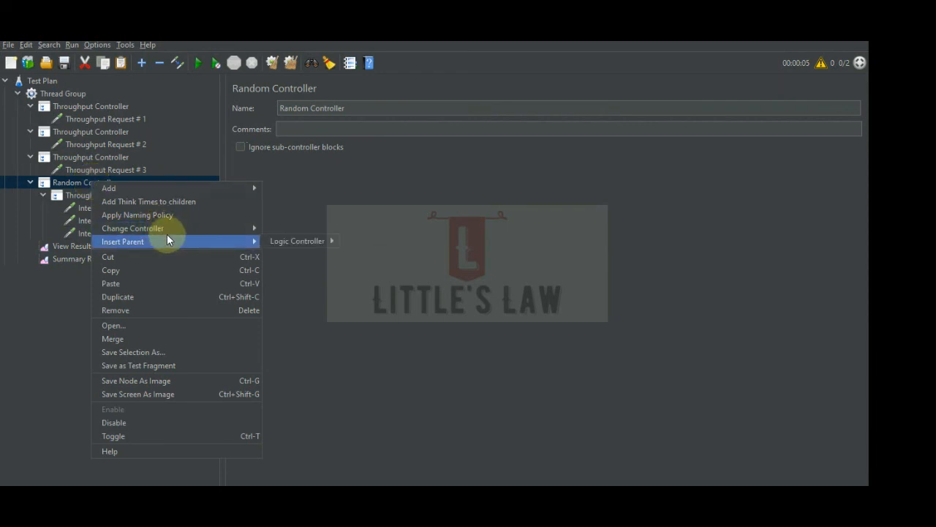
{"action": "mouse_move", "coordinate": [310, 228]}
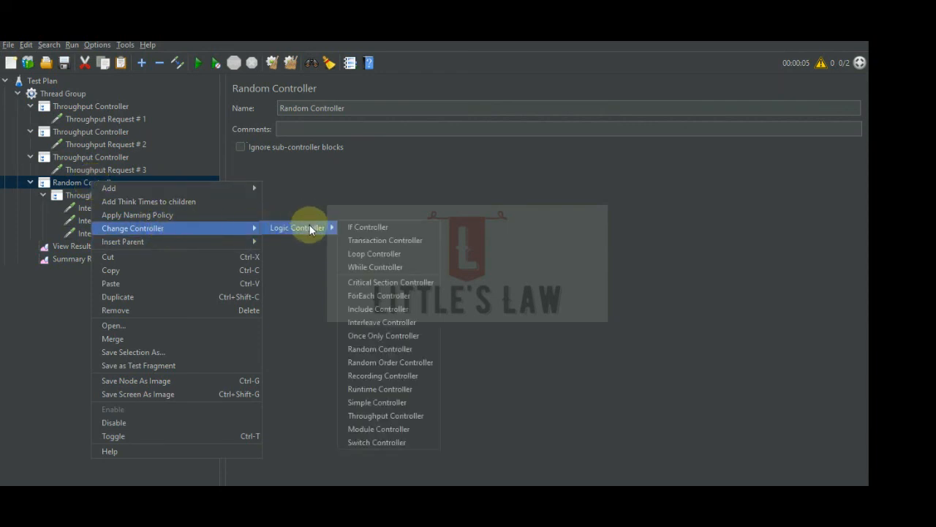
{"action": "left_click", "coordinate": [372, 363]}
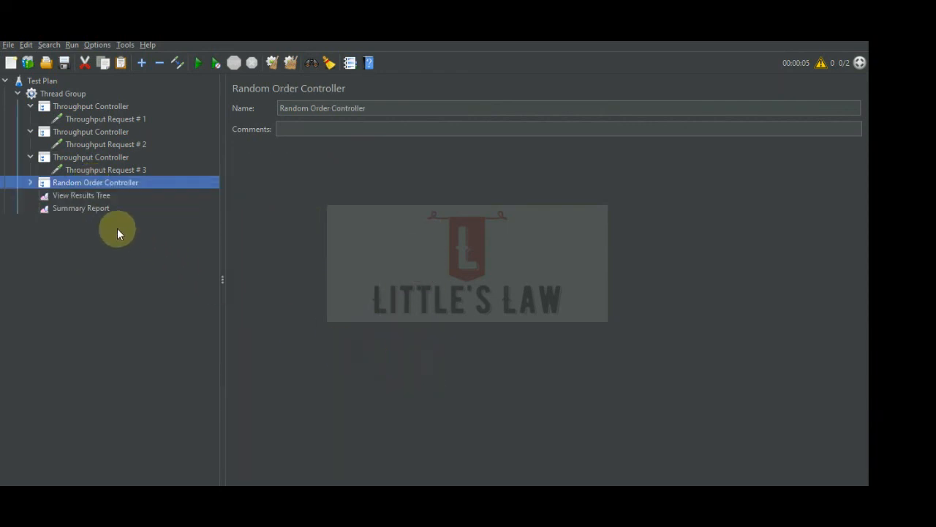
Clear the previous Summary Report results and expand the Random Order Controller down to its nested requests.
{"action": "left_click", "coordinate": [82, 208]}
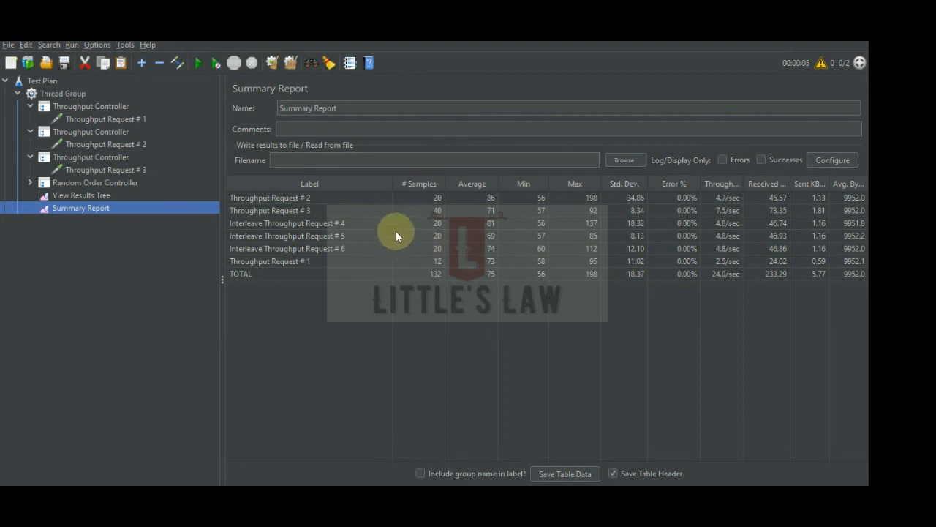
{"action": "left_click", "coordinate": [291, 63]}
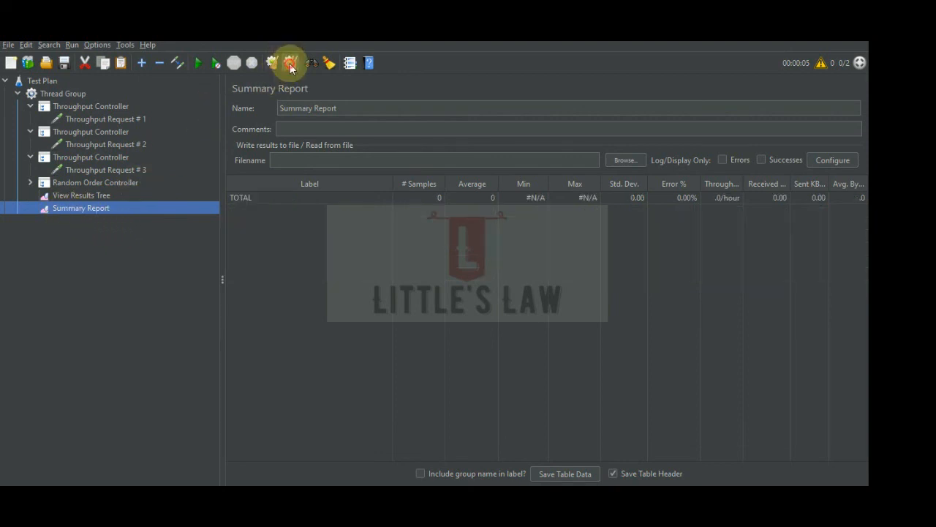
{"action": "left_click", "coordinate": [32, 183]}
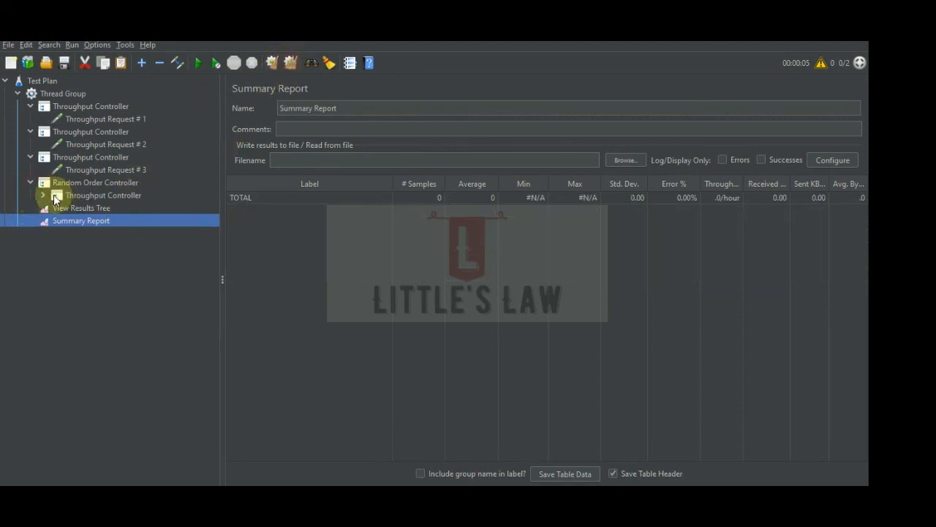
{"action": "left_click", "coordinate": [44, 195]}
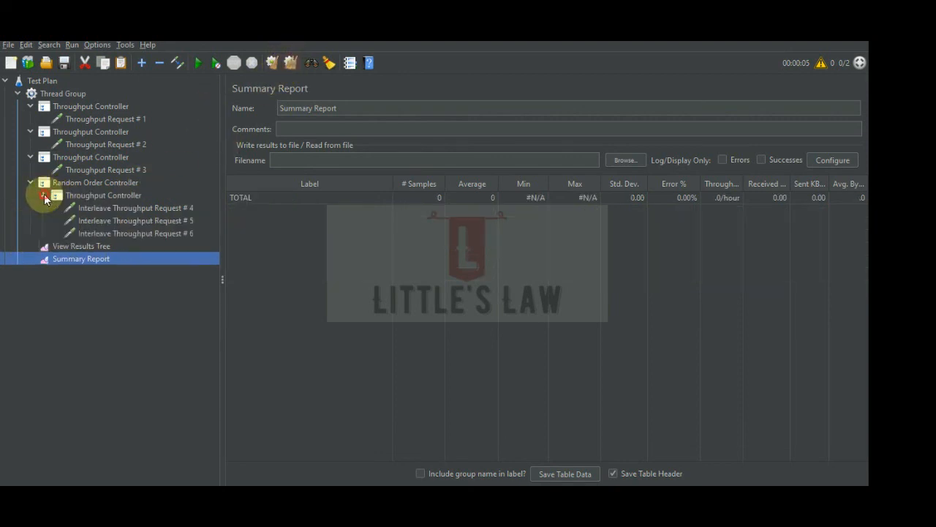
Rename Interleave Throughput Request # 4 to "RandomOrder Throughput Request # 4".
{"action": "left_click", "coordinate": [109, 208]}
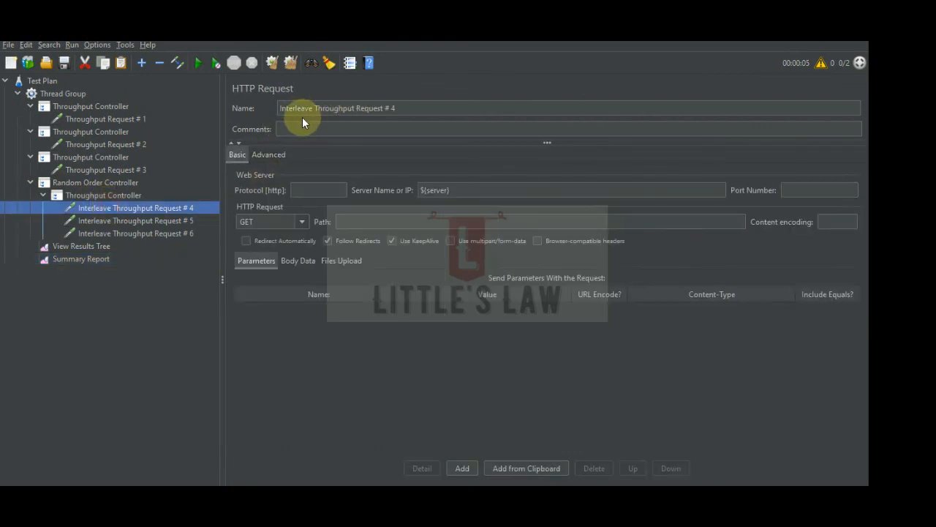
{"action": "double_click", "coordinate": [303, 109]}
{"action": "type", "text": "RandomOr"}
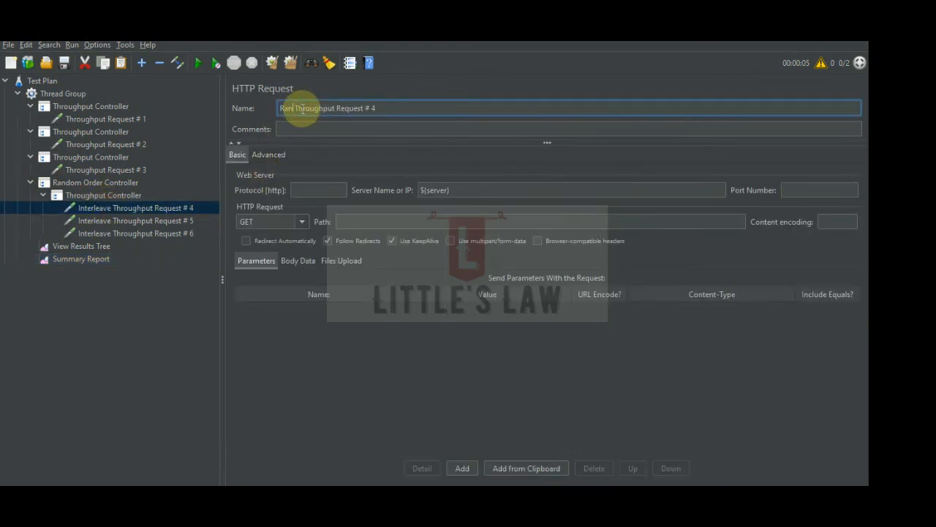
{"action": "type", "text": "der"}
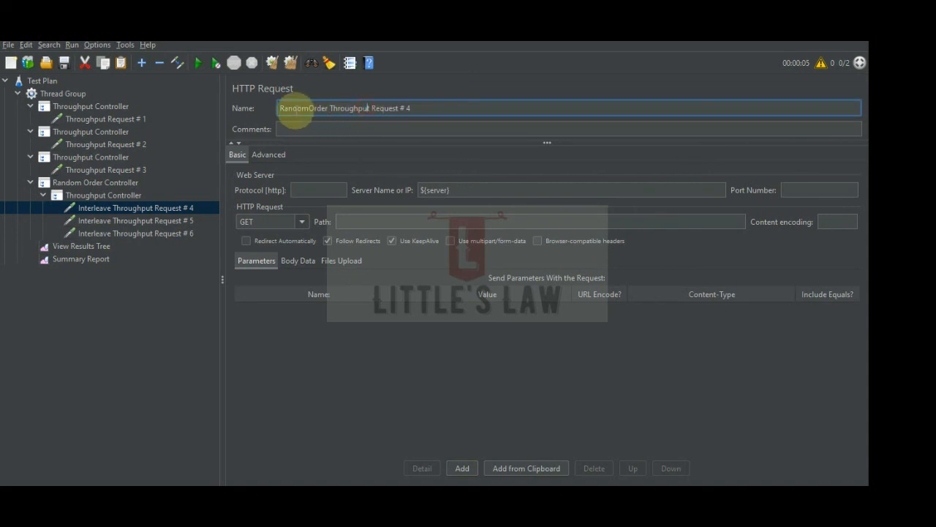
Reuse the RandomOrder prefix to rename Interleave Throughput Request # 5 as "RandomOrder Throughput Request # 5".
{"action": "double_click", "coordinate": [289, 108]}
{"action": "key", "text": "ctrl+c"}
{"action": "left_click", "coordinate": [121, 220]}
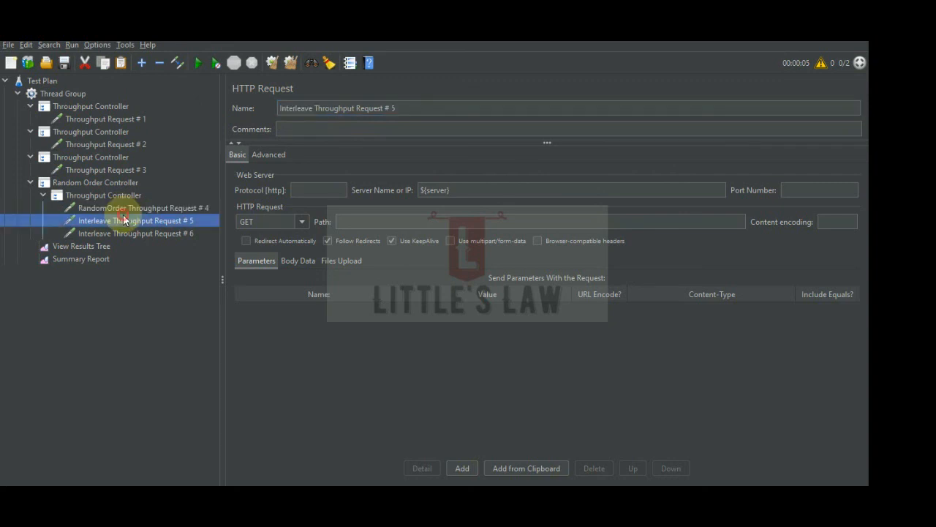
{"action": "double_click", "coordinate": [289, 108]}
{"action": "key", "text": "ctrl+v"}
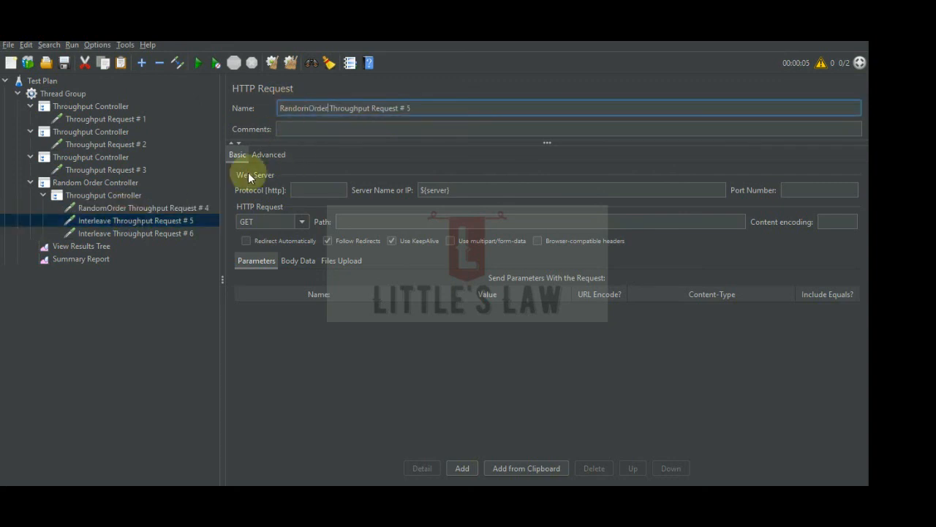
Rename Interleave Throughput Request # 6 to "RandomOrder Throughput Request # 6", reusing the copied prefix.
{"action": "left_click", "coordinate": [155, 233]}
{"action": "double_click", "coordinate": [296, 108]}
{"action": "key", "text": "ctrl+v"}
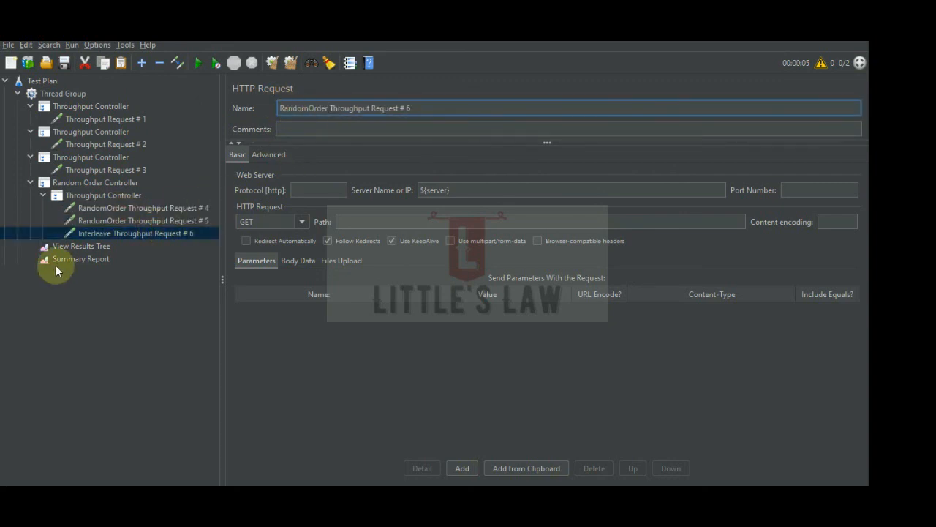
Run the test plan with the Summary Report open to collect the Random Order Controller results.
{"action": "left_click", "coordinate": [68, 258]}
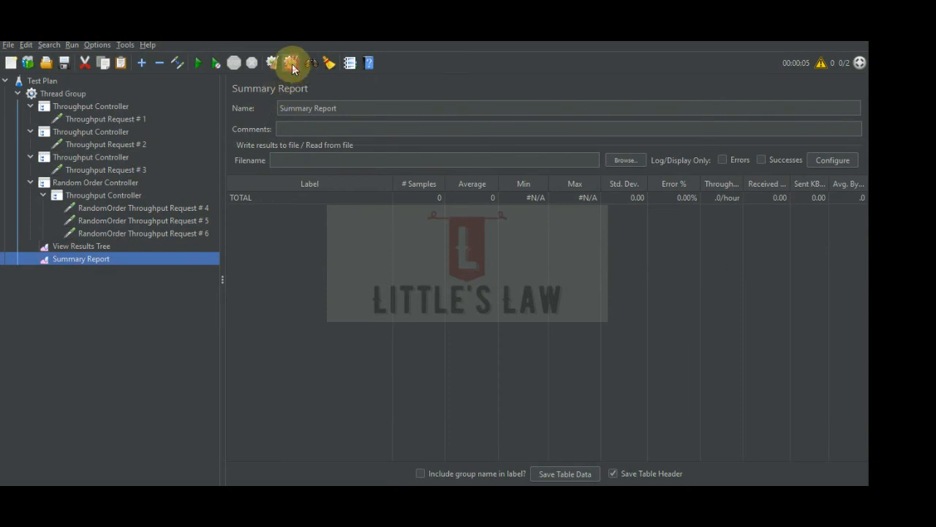
{"action": "left_click", "coordinate": [196, 58]}
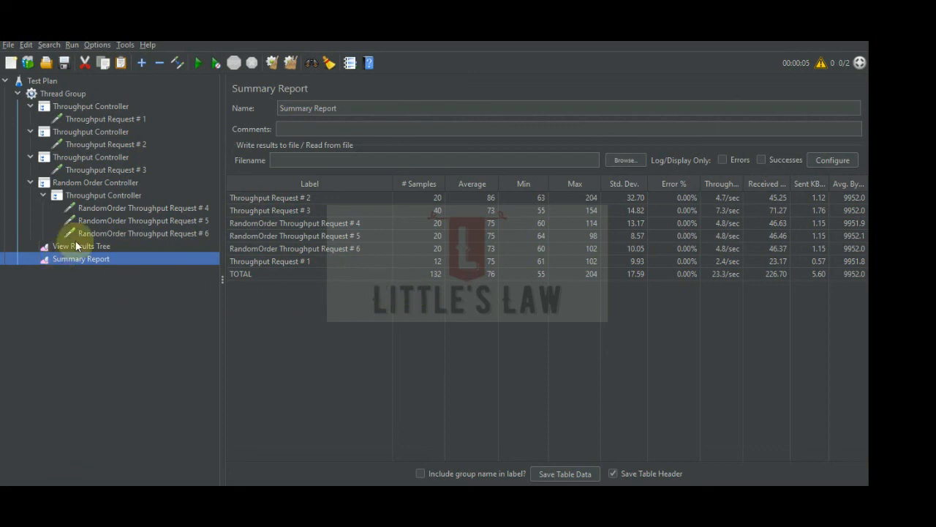
Base the Throughput Controller nested under the Random Order Controller on Percent Executions.
{"action": "left_click", "coordinate": [89, 192]}
{"action": "left_click", "coordinate": [306, 151]}
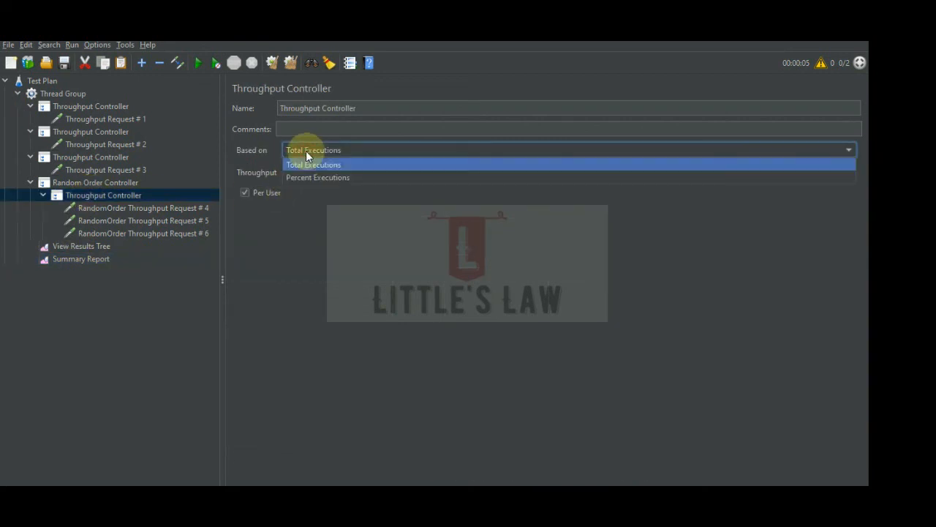
{"action": "left_click", "coordinate": [313, 178]}
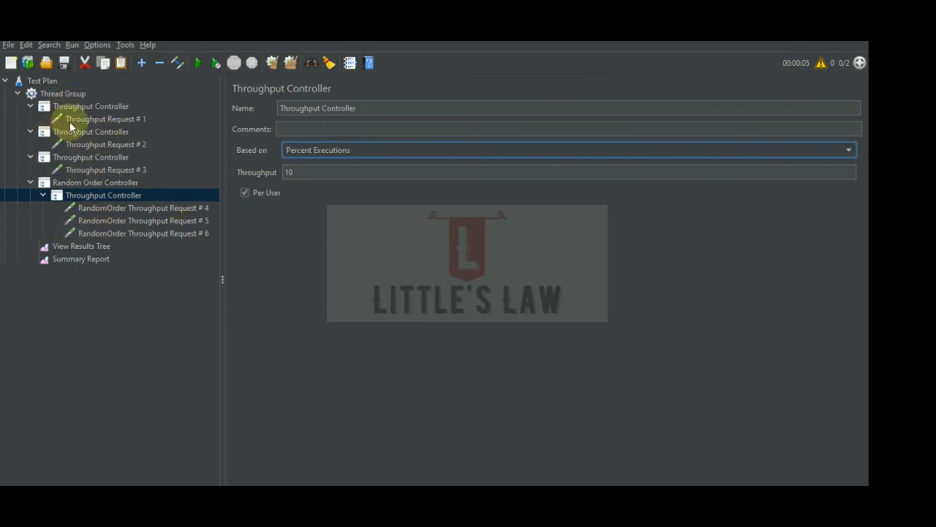
Review the Thread Group's thread and loop settings, the first Throughput Controller's execution settings and the Random Order Controller.
{"action": "left_click", "coordinate": [60, 93]}
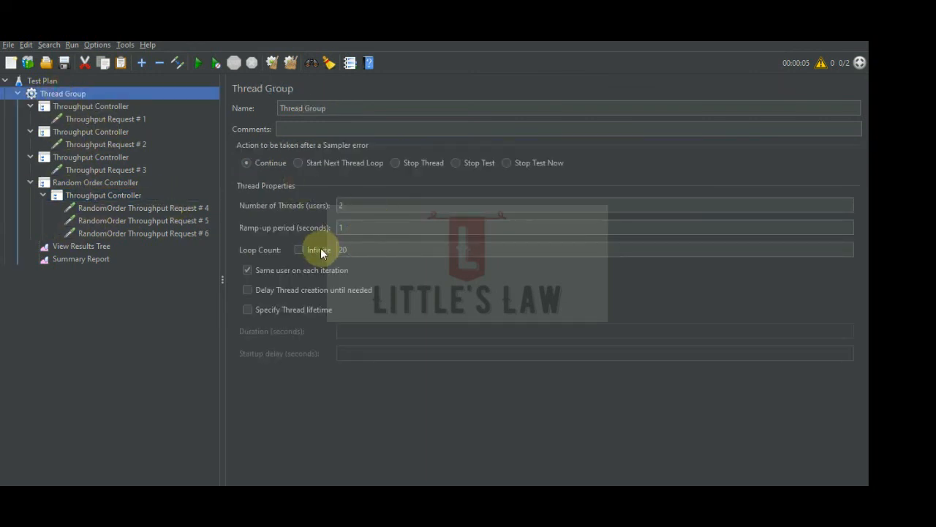
{"action": "left_click", "coordinate": [86, 108]}
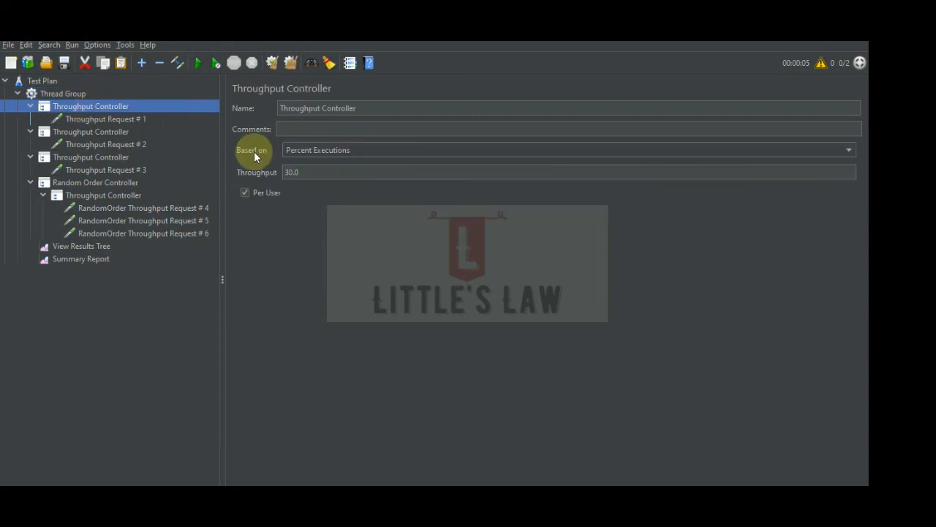
{"action": "left_click", "coordinate": [68, 95]}
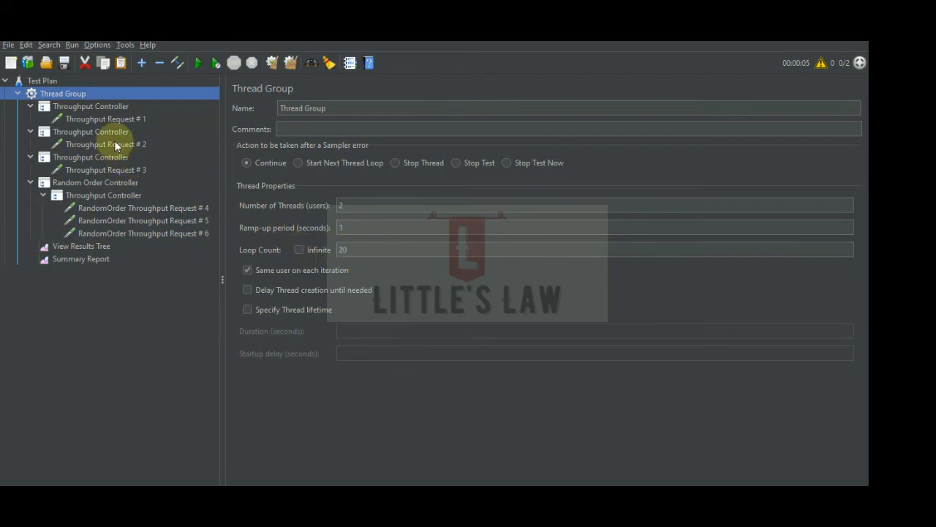
{"action": "left_click", "coordinate": [89, 108]}
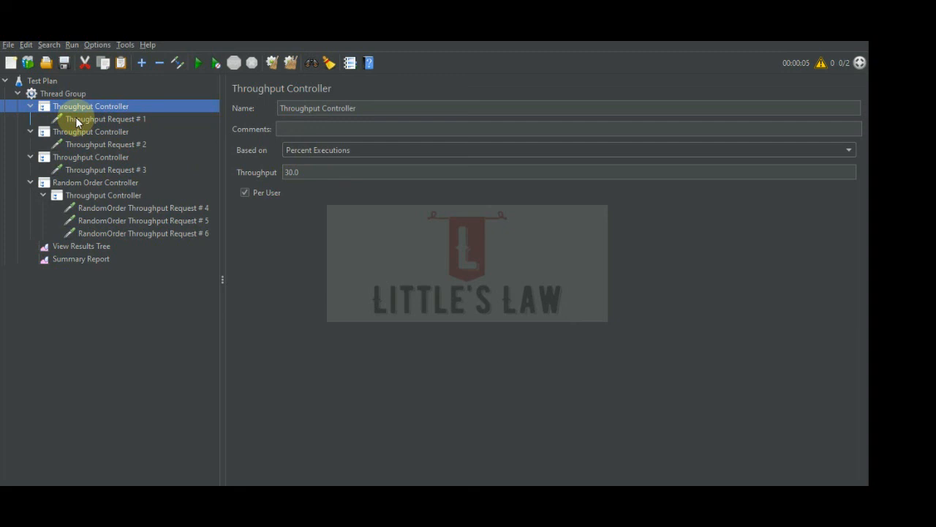
{"action": "left_click", "coordinate": [93, 183]}
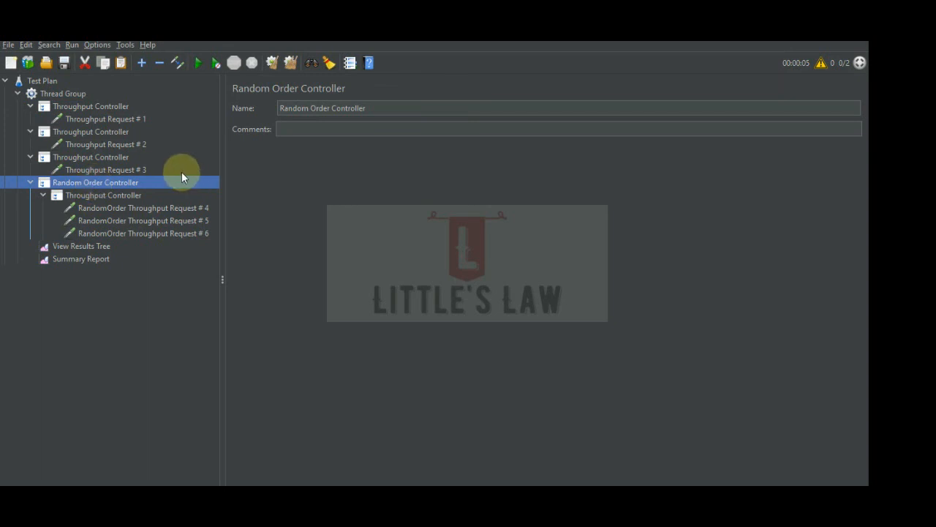
{"action": "left_click", "coordinate": [619, 499]}
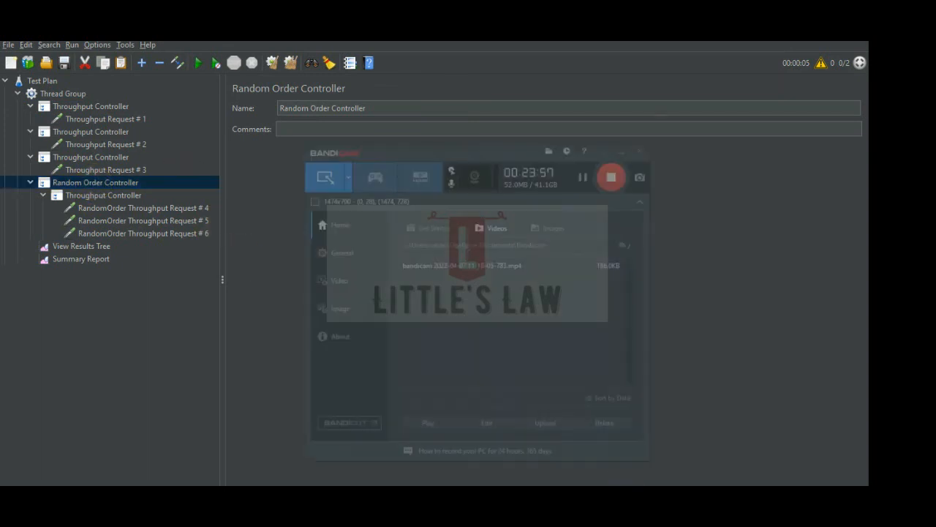